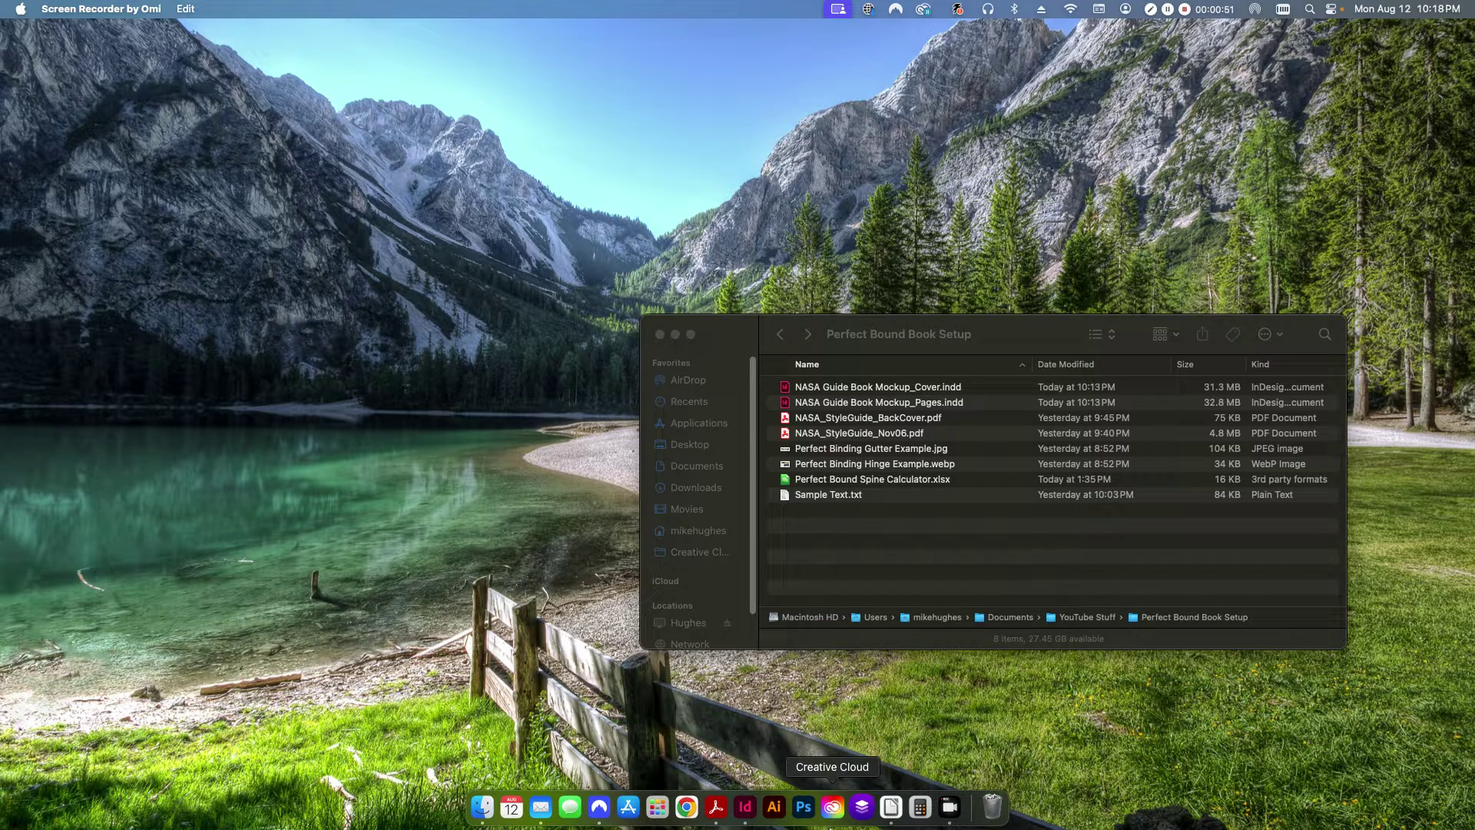
Bring the Perfect Bound Spine Calculator.xlsx window to the front on its Spine Calculator sheet.
left_click(890, 807)
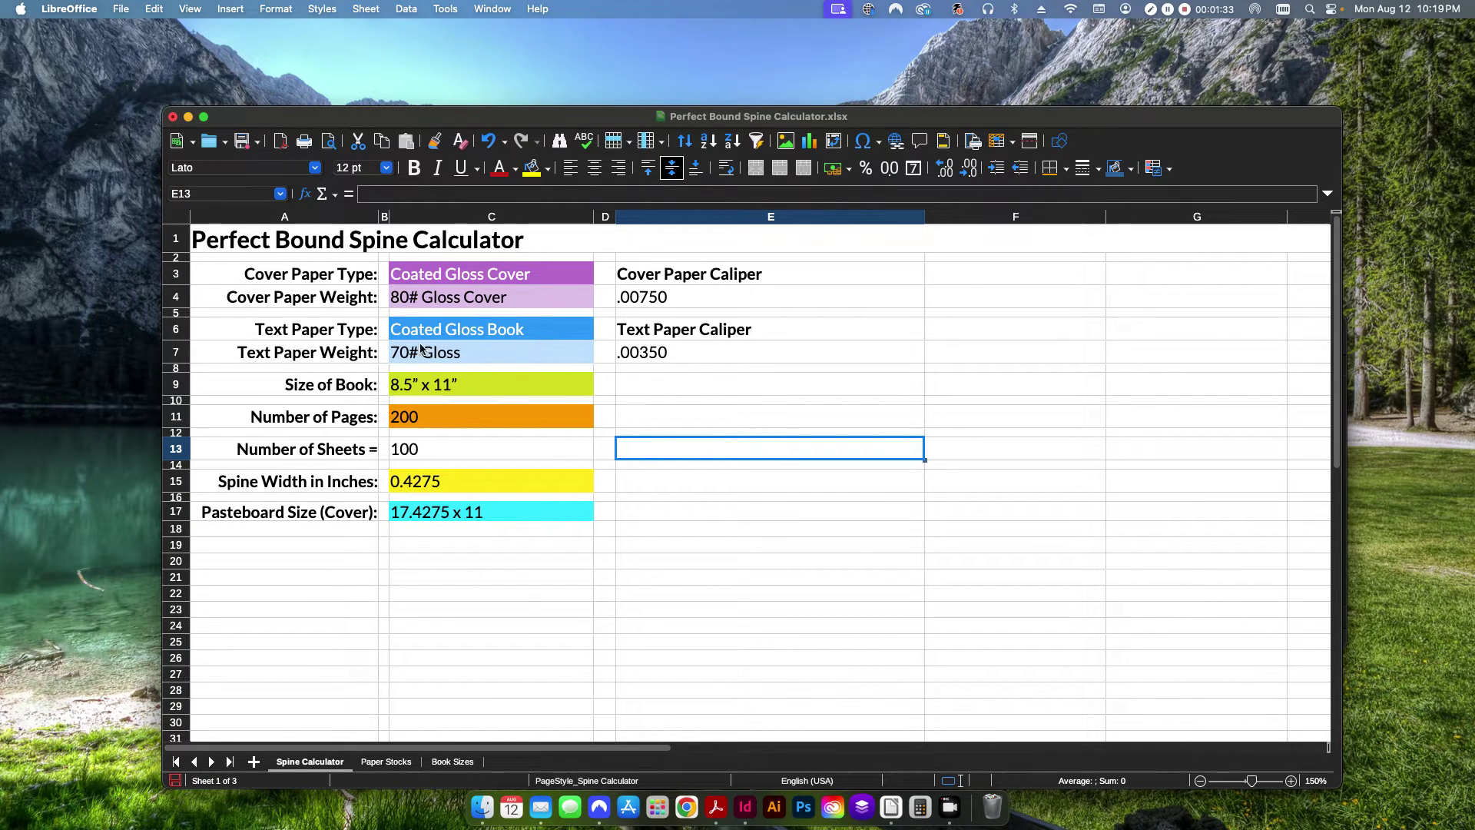
Review the Paper Stocks sheet, checking 100# Offset, 50# Offset and its .00400 caliper.
left_click(388, 761)
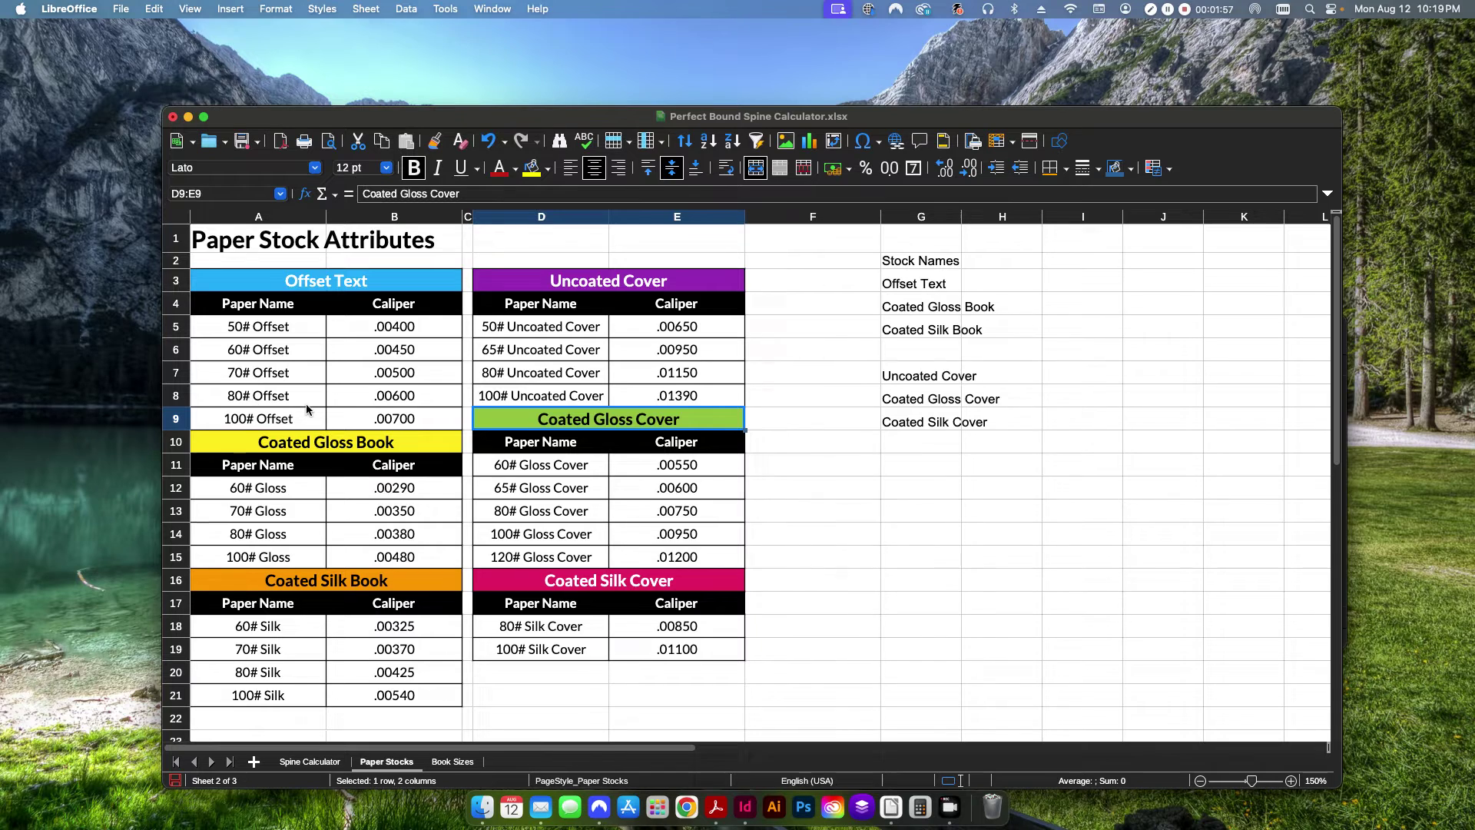
left_click(310, 762)
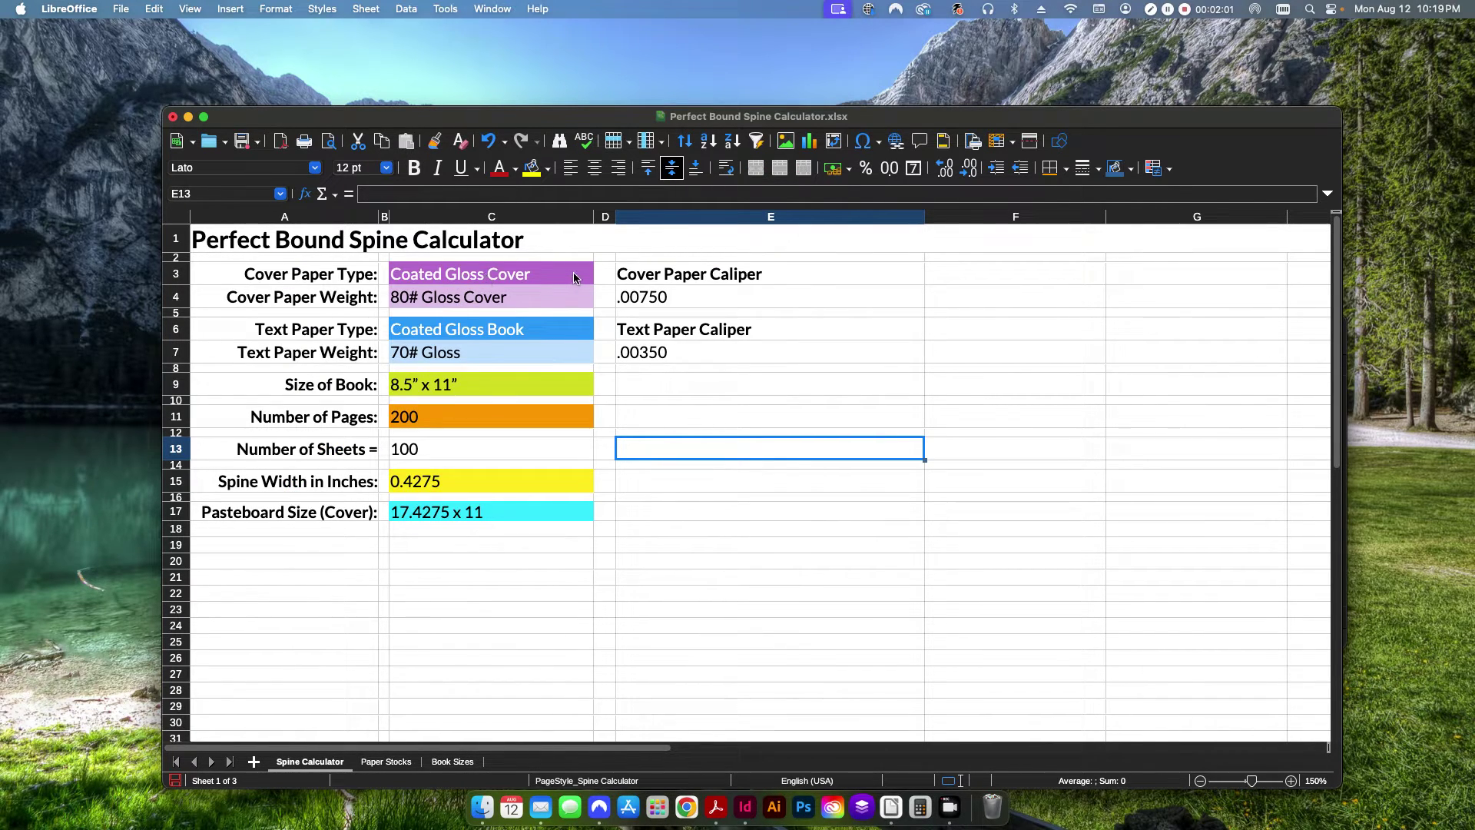
left_click(387, 761)
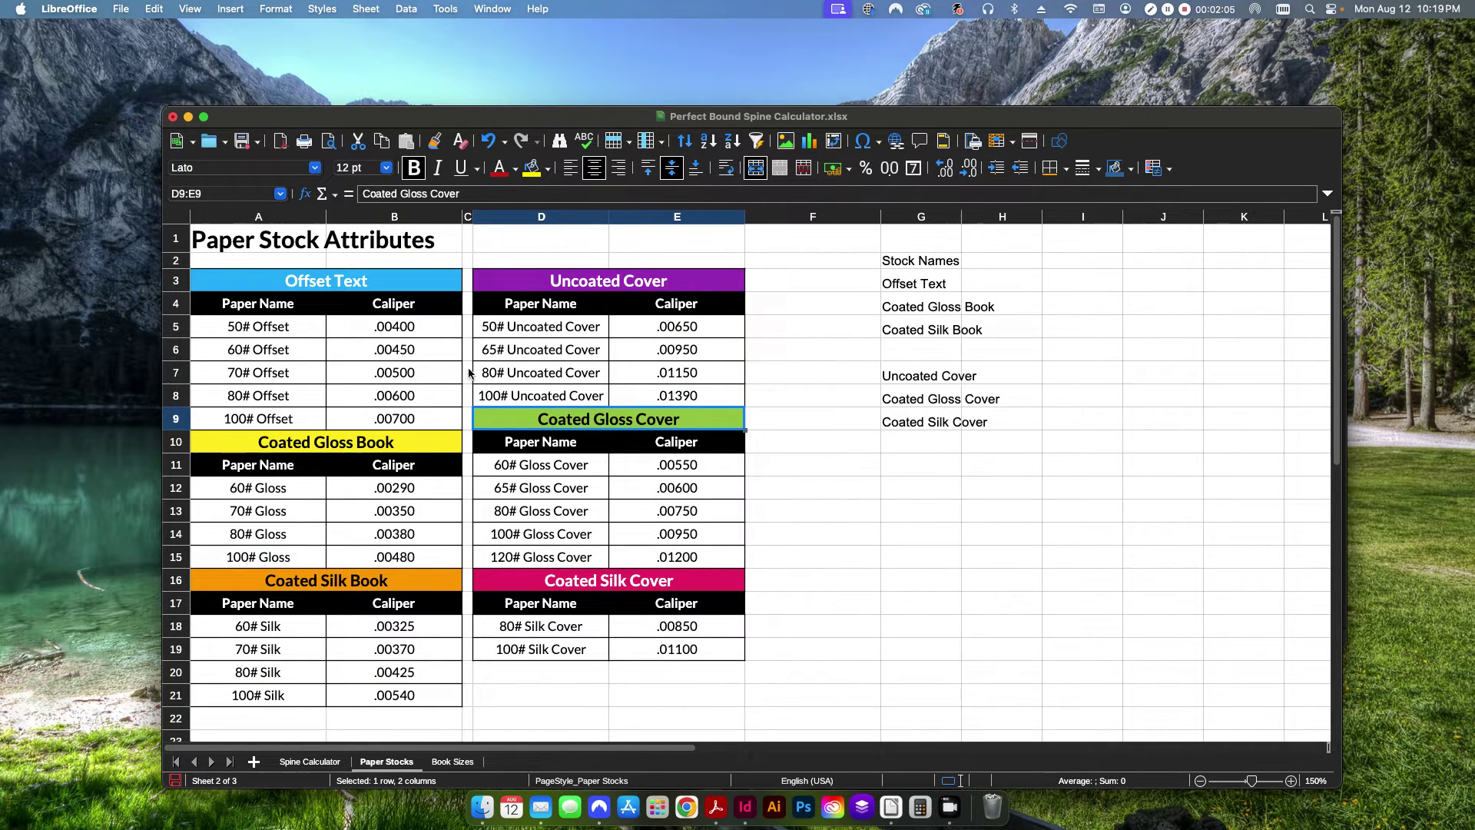
left_click(321, 415)
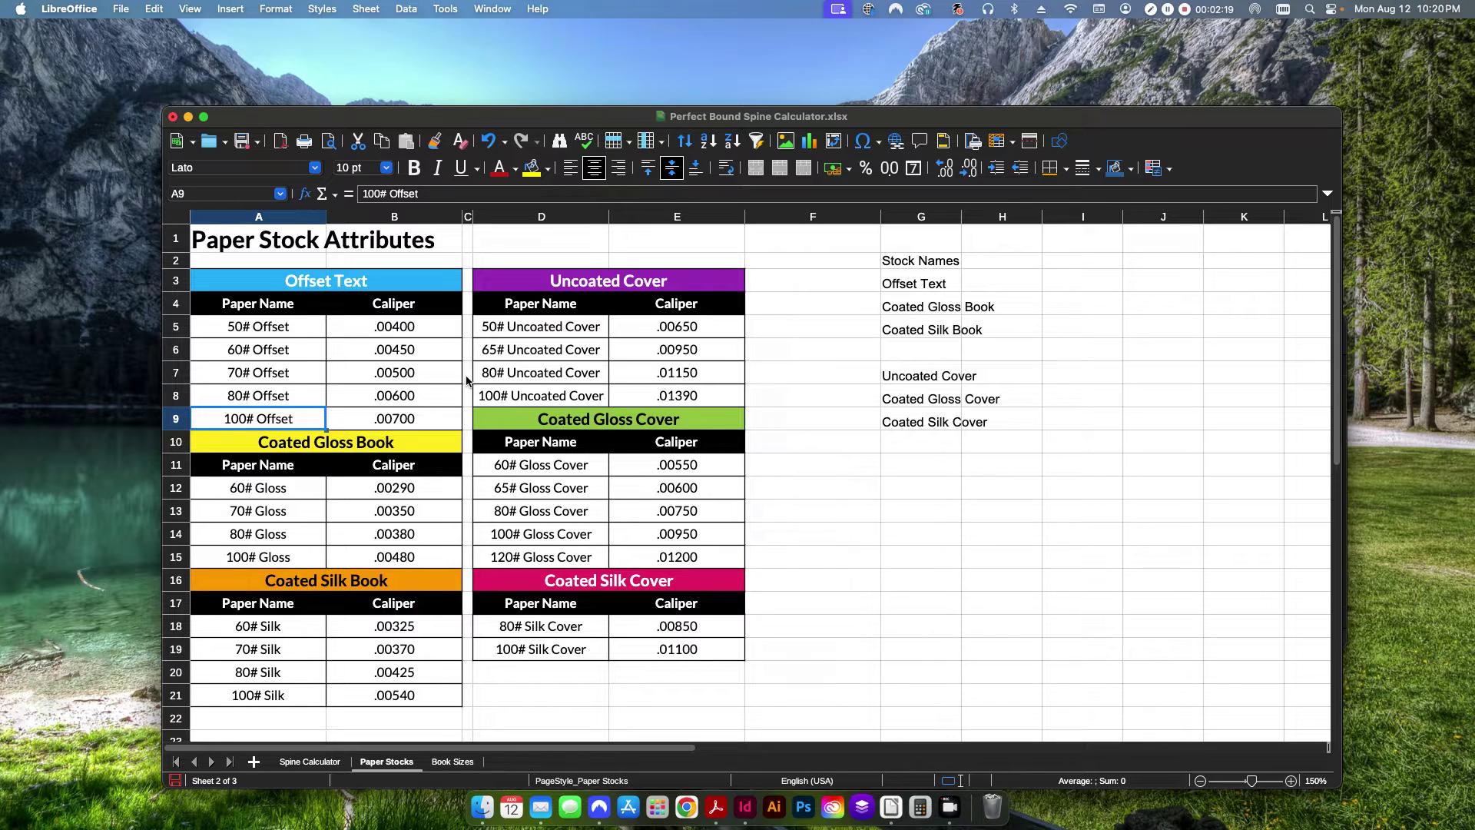
left_click(470, 329)
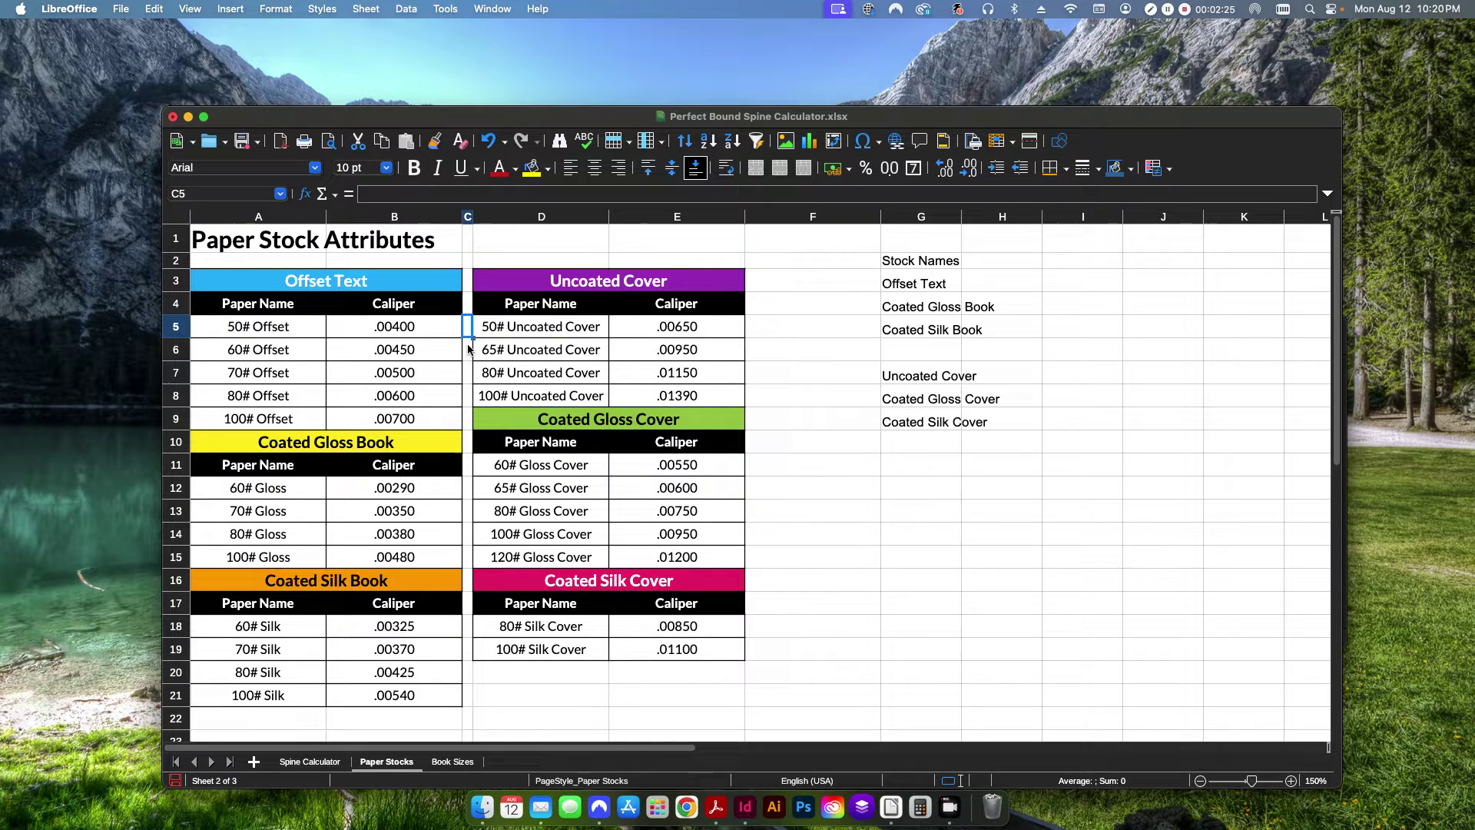
left_click(268, 329)
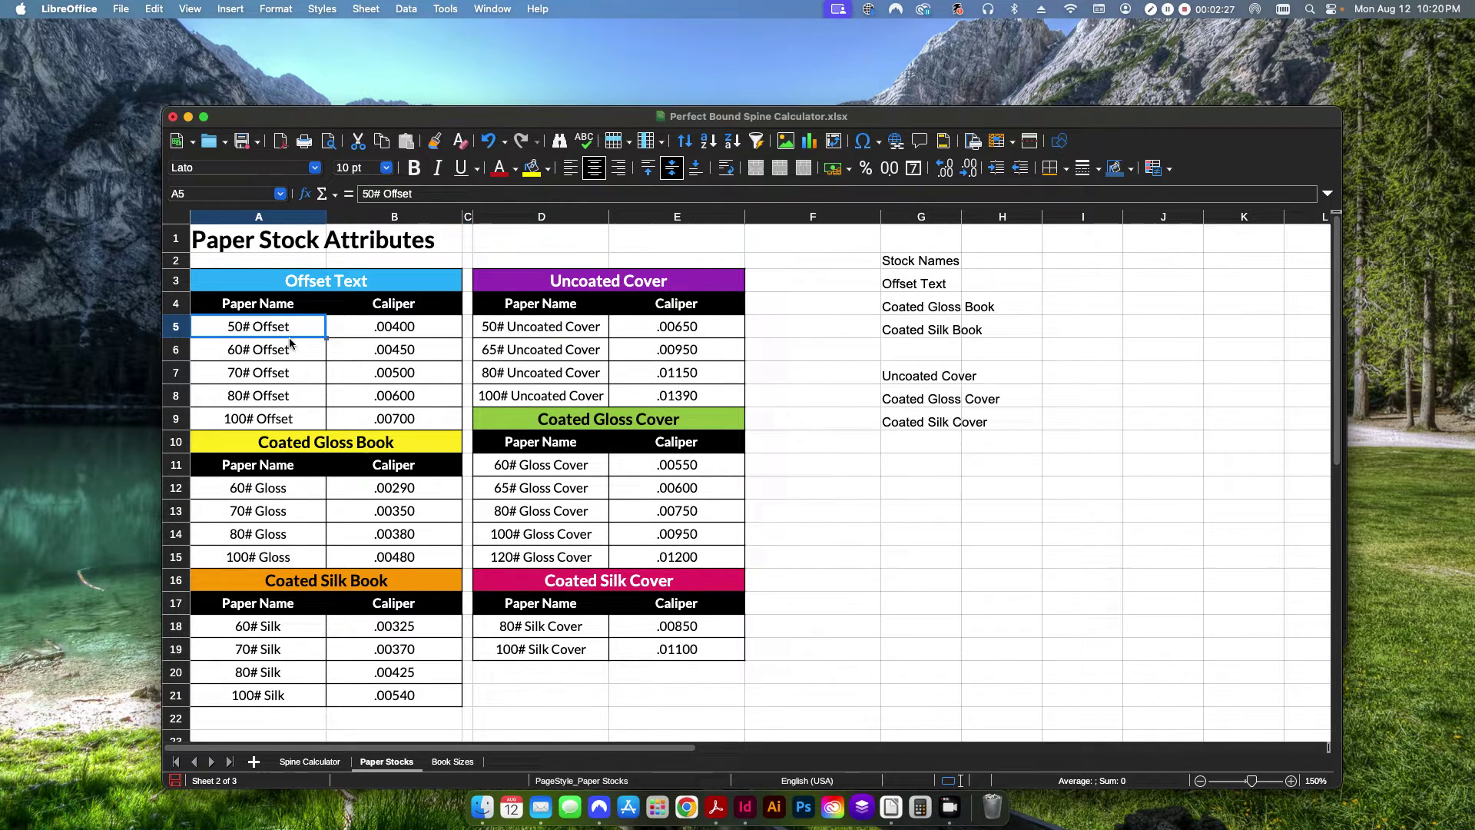
left_click(414, 334)
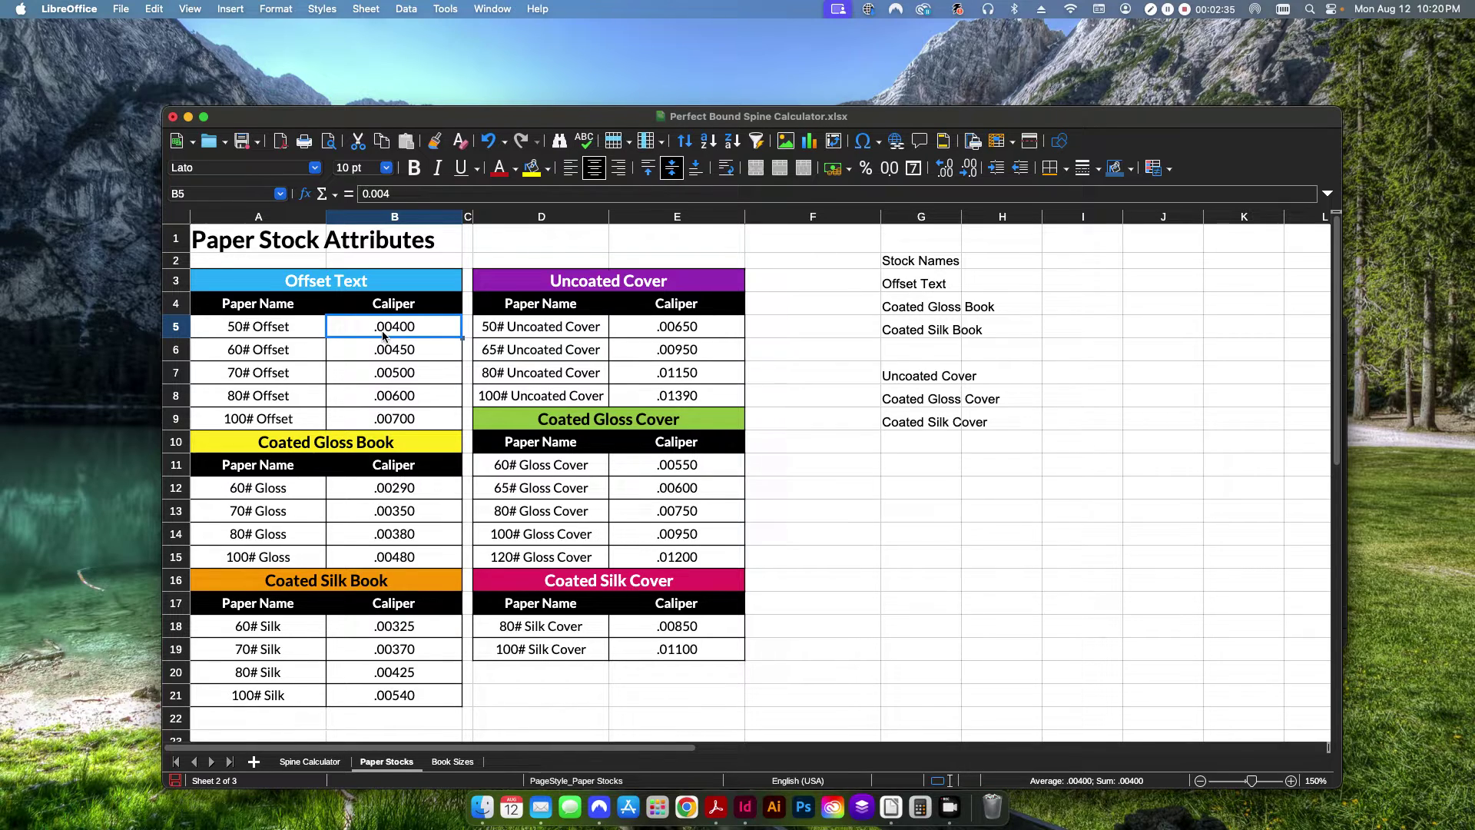
left_click(468, 330)
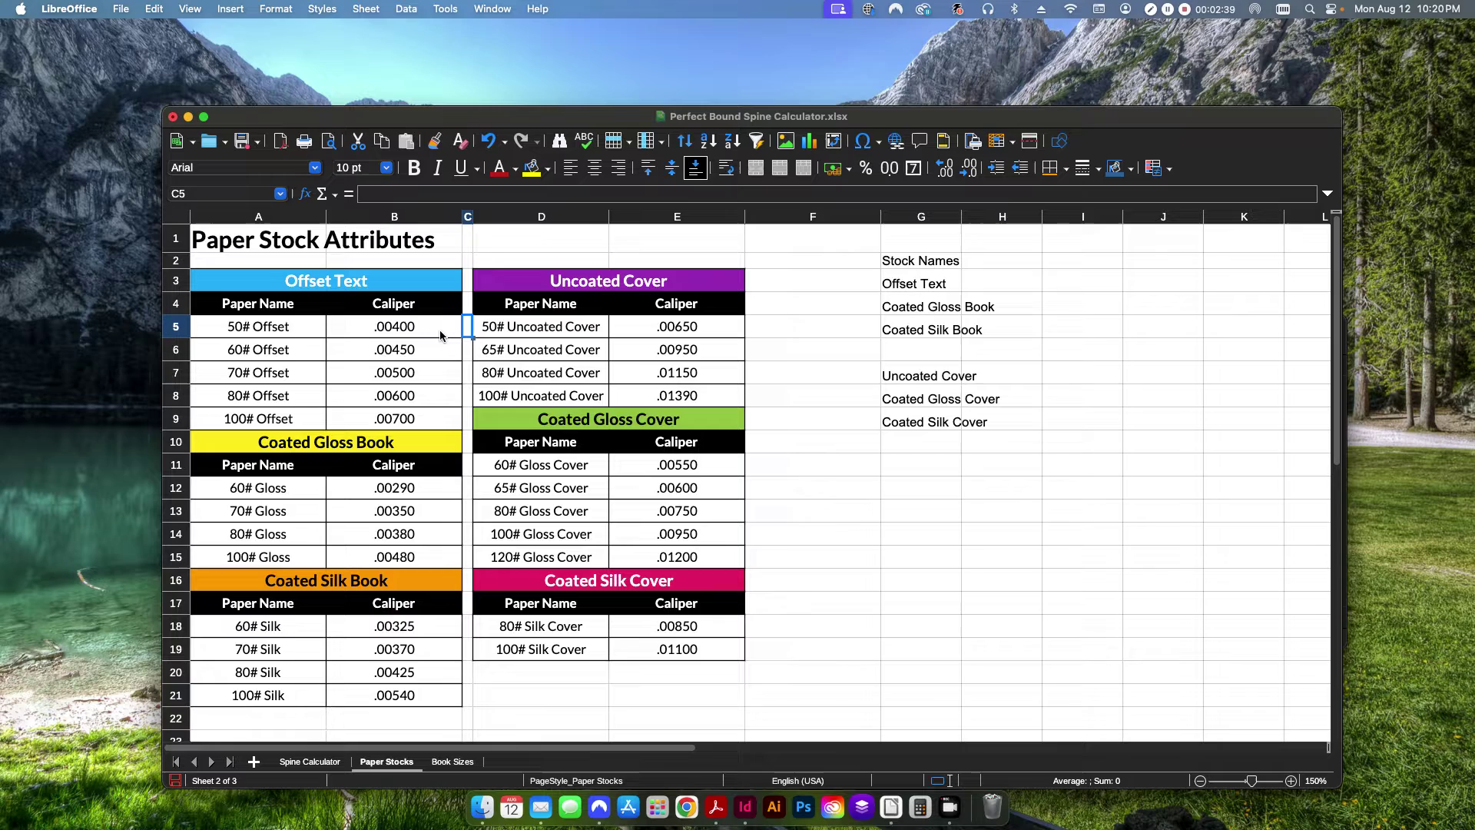
left_click(438, 332)
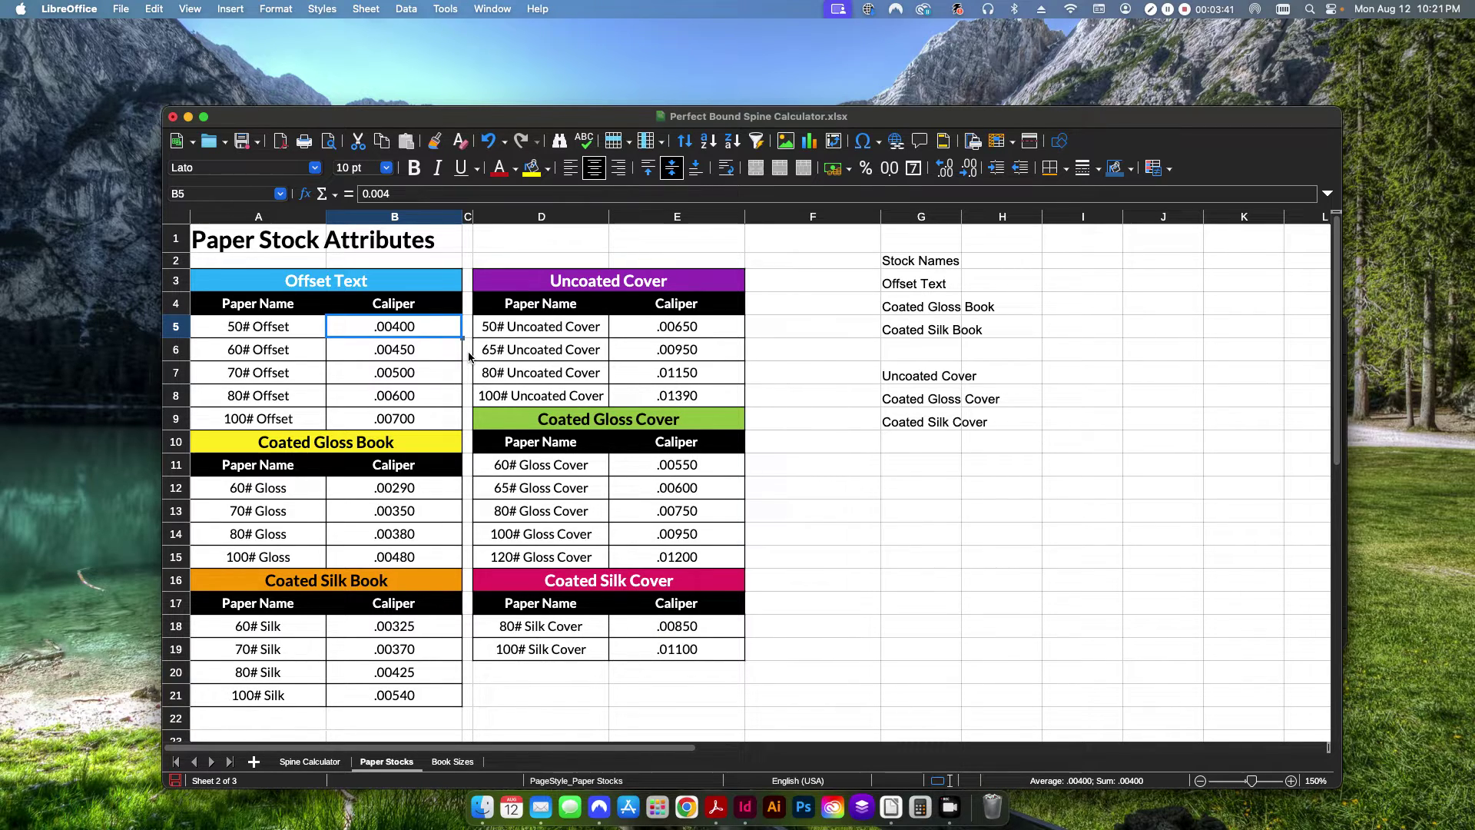
Browse the Book Sizes and Paper Stocks sheets, ending back on the Spine Calculator sheet.
left_click(455, 762)
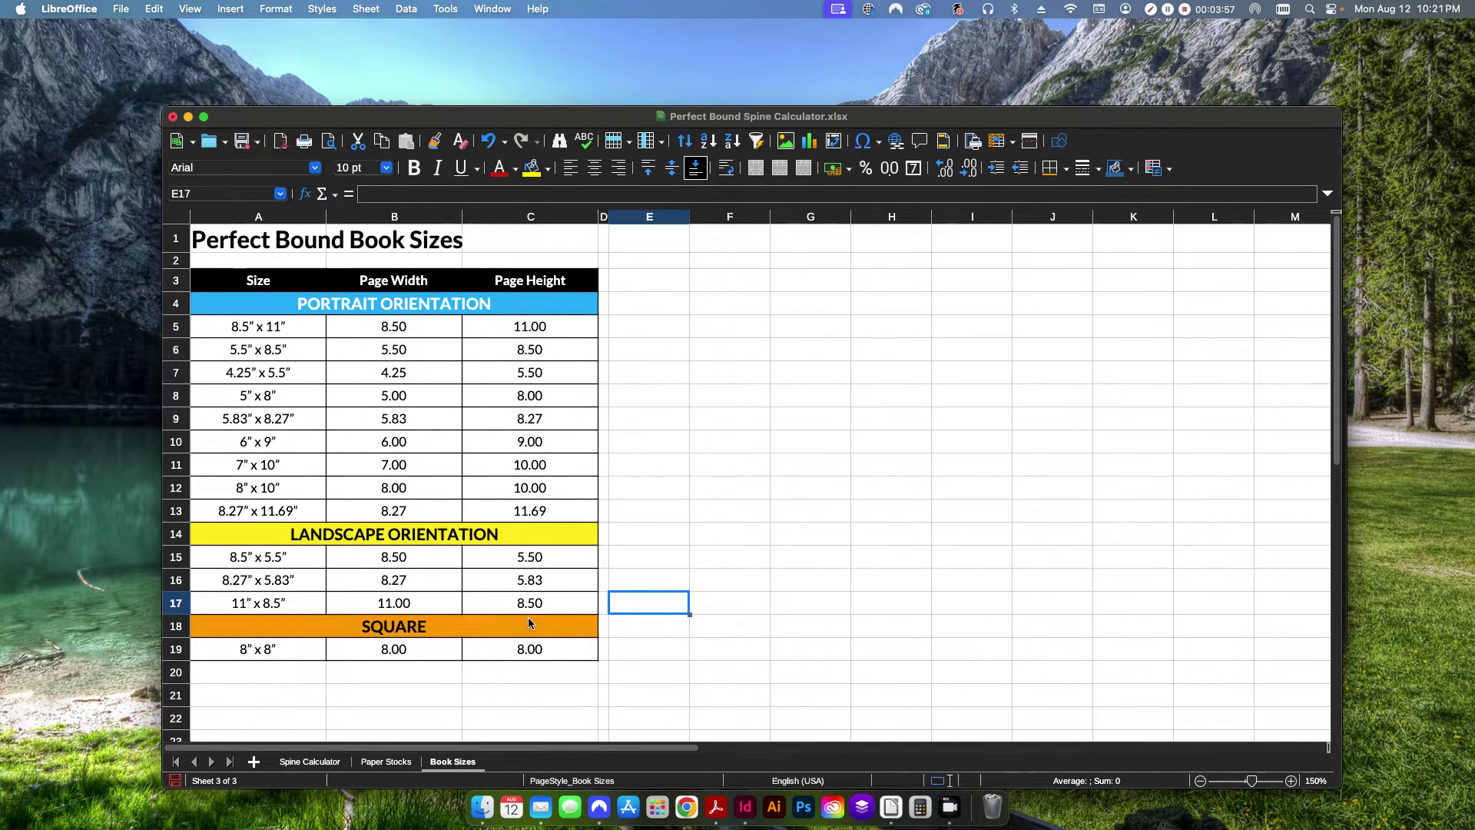
left_click(300, 762)
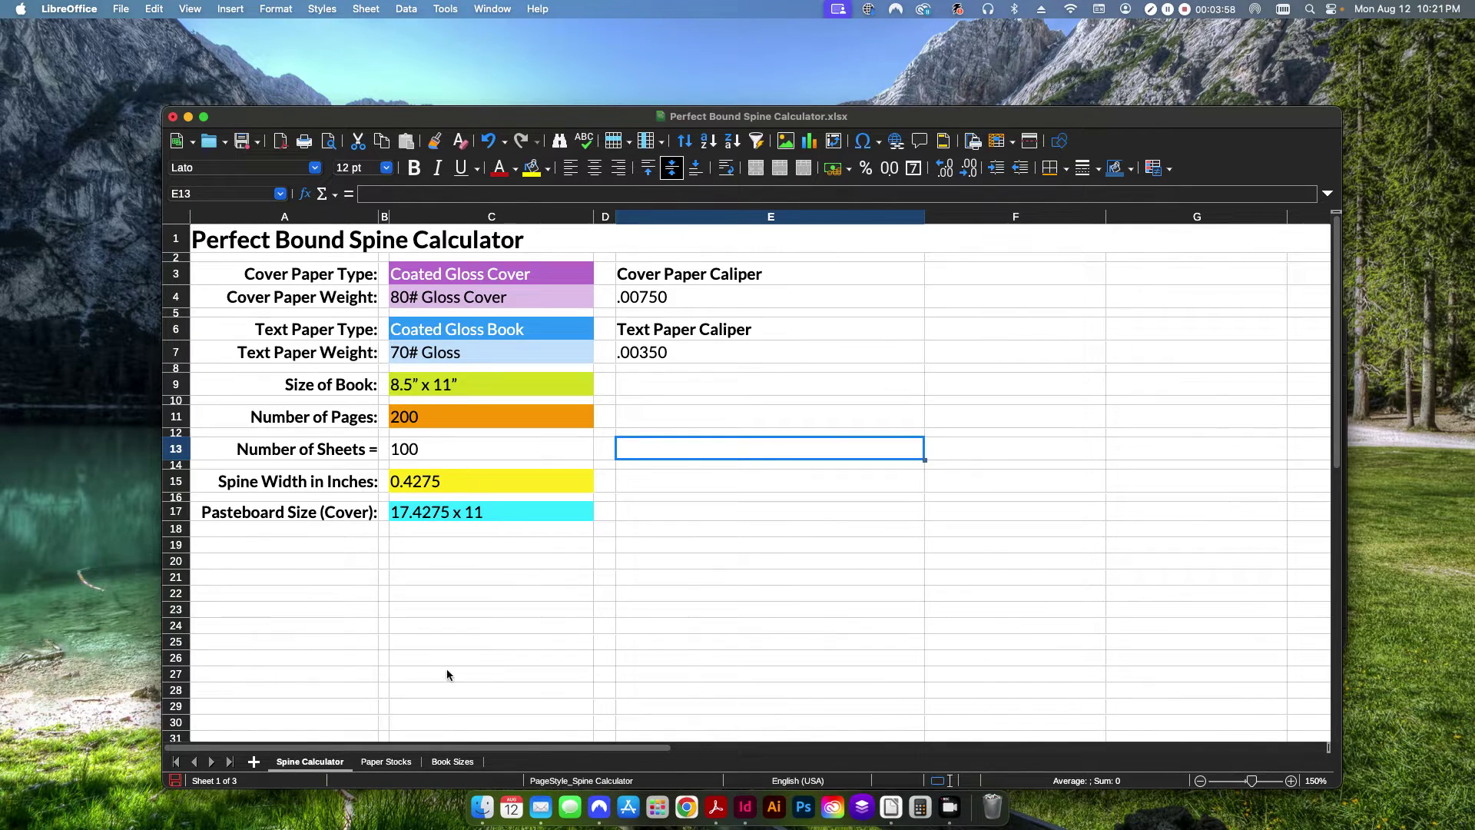
left_click(443, 385)
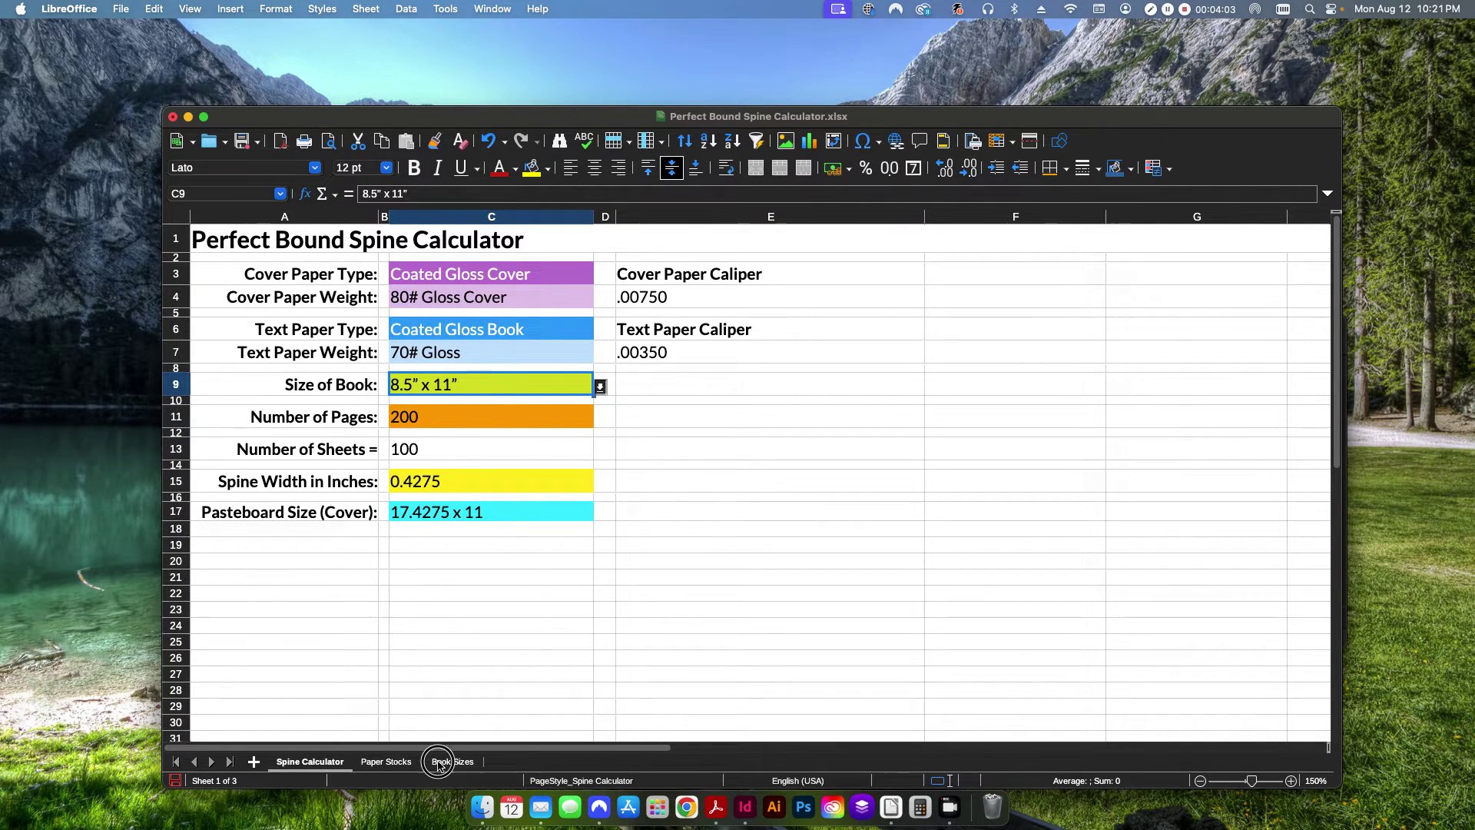
left_click(406, 762)
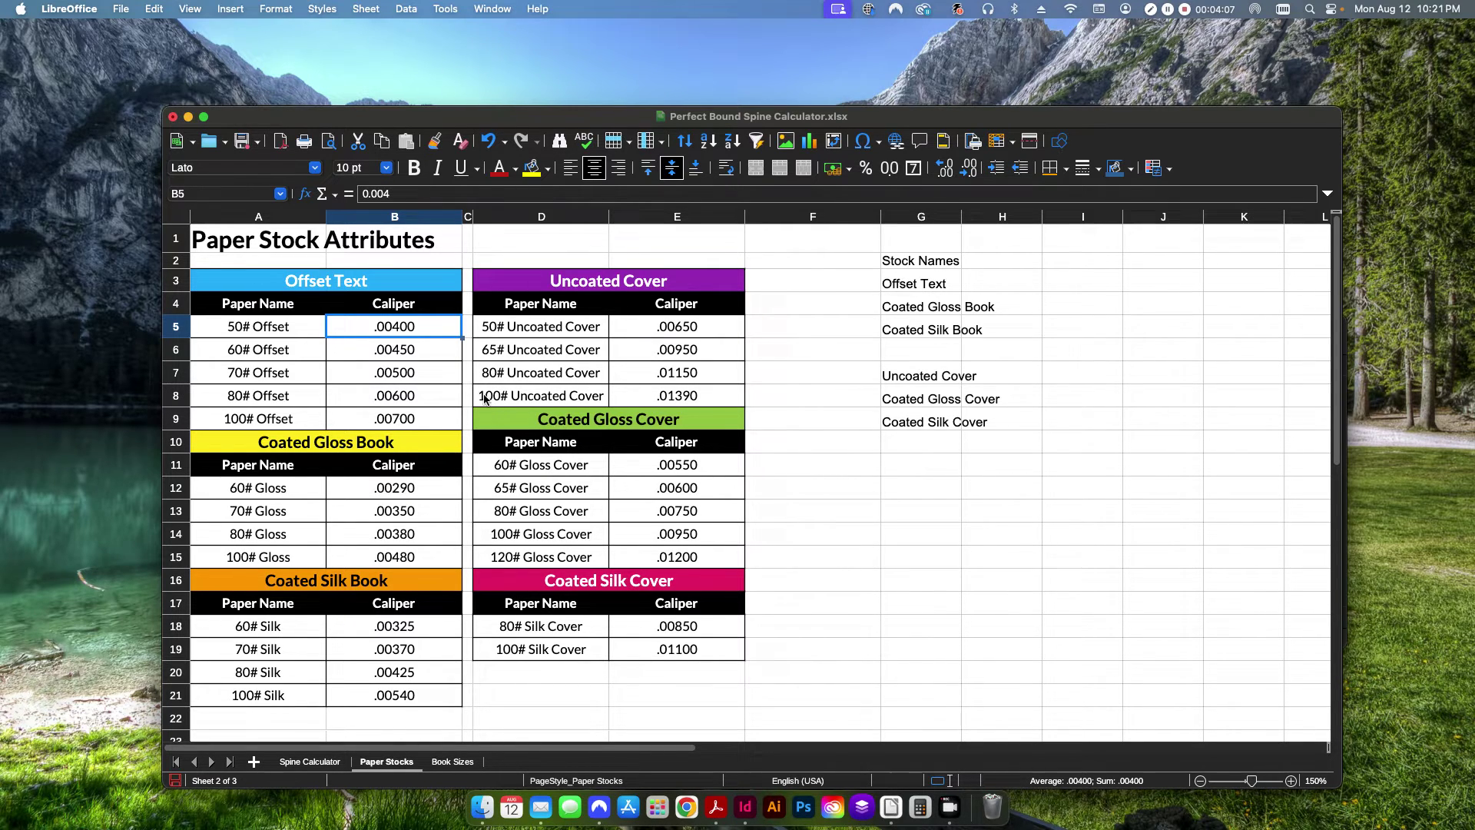
left_click(451, 763)
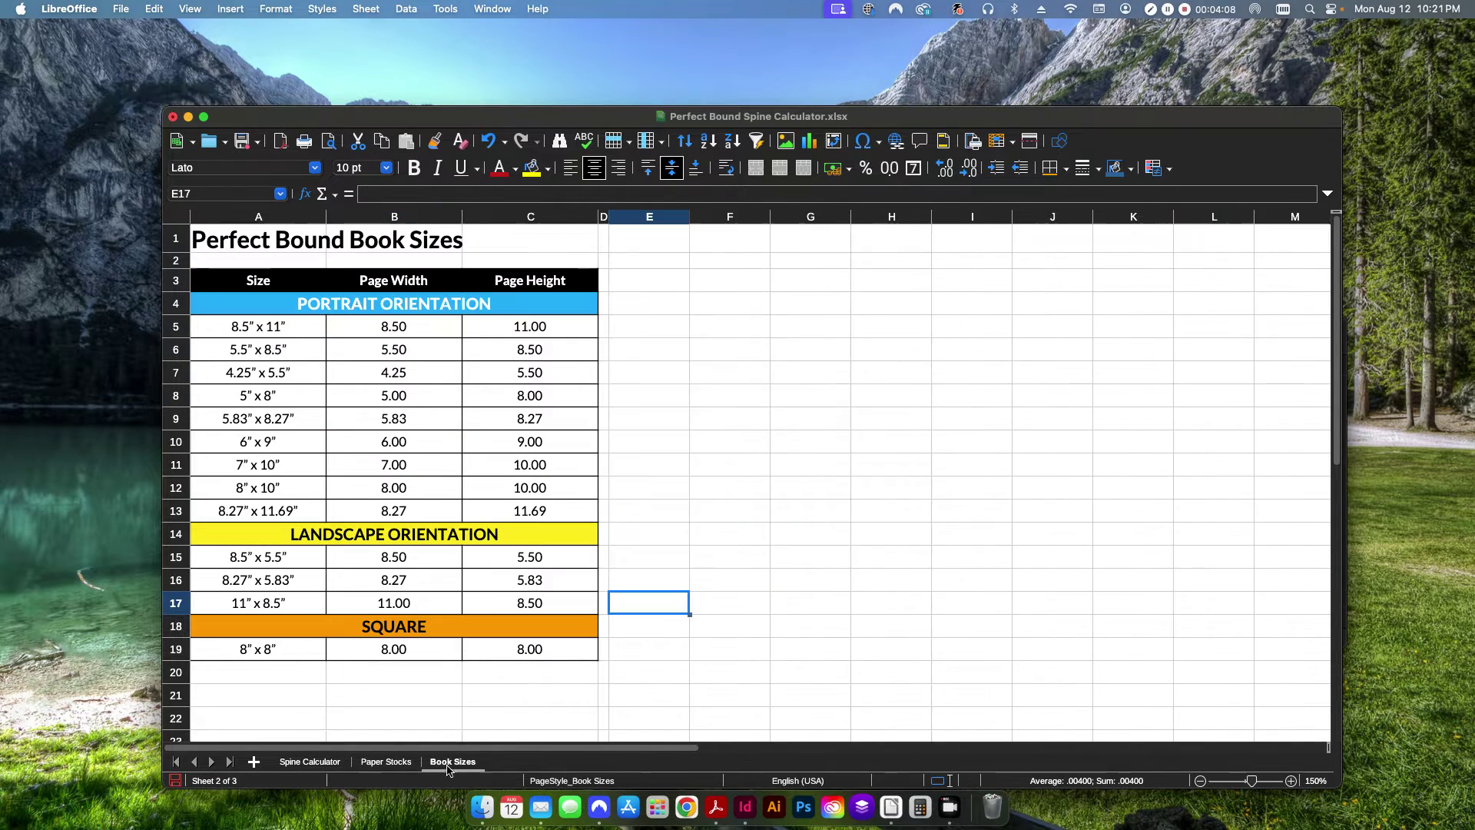
left_click(309, 762)
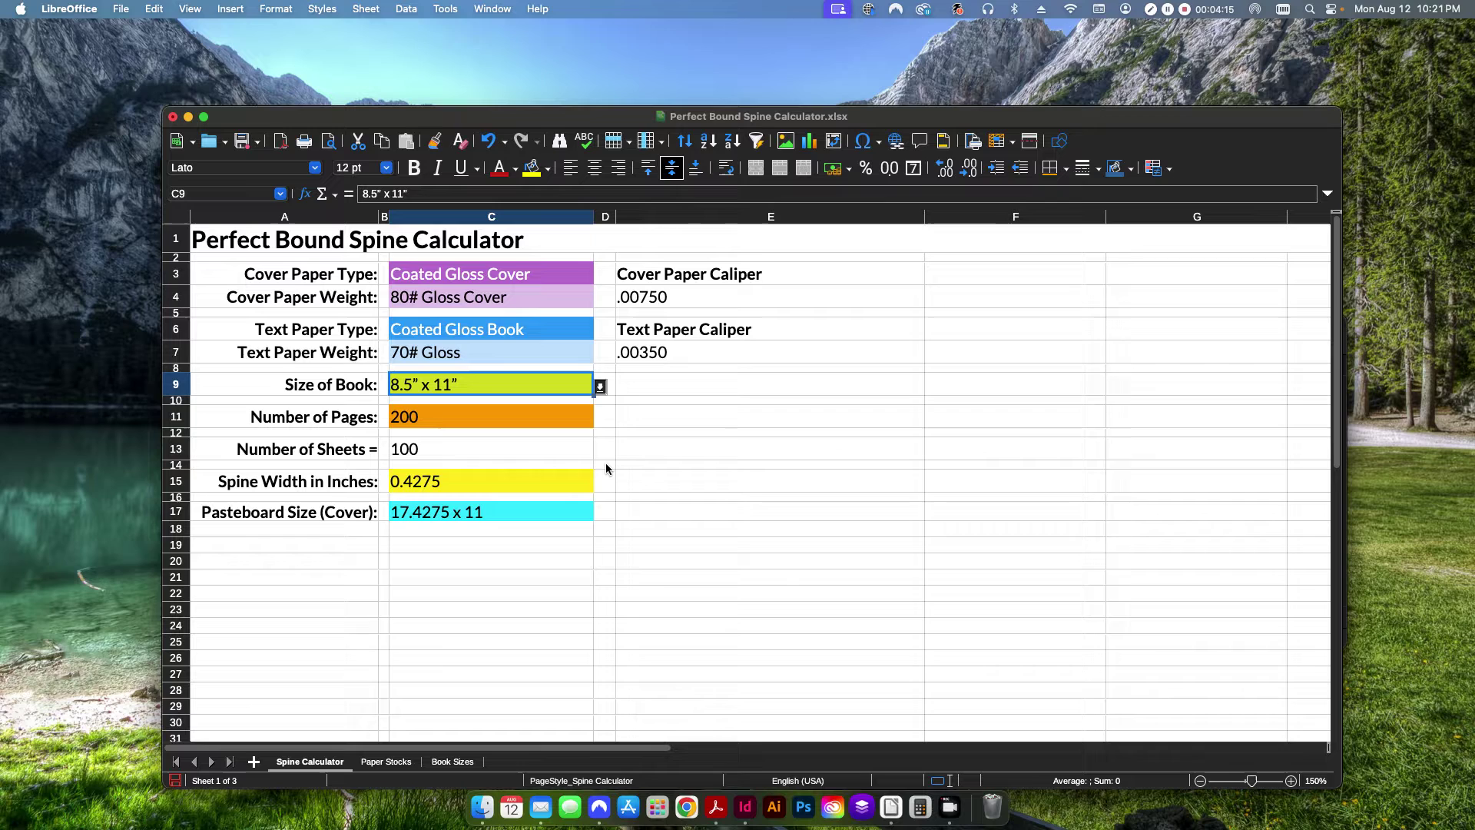
Set the cover paper to Coated Silk Cover with a 100# Silk Cover weight.
left_click(568, 277)
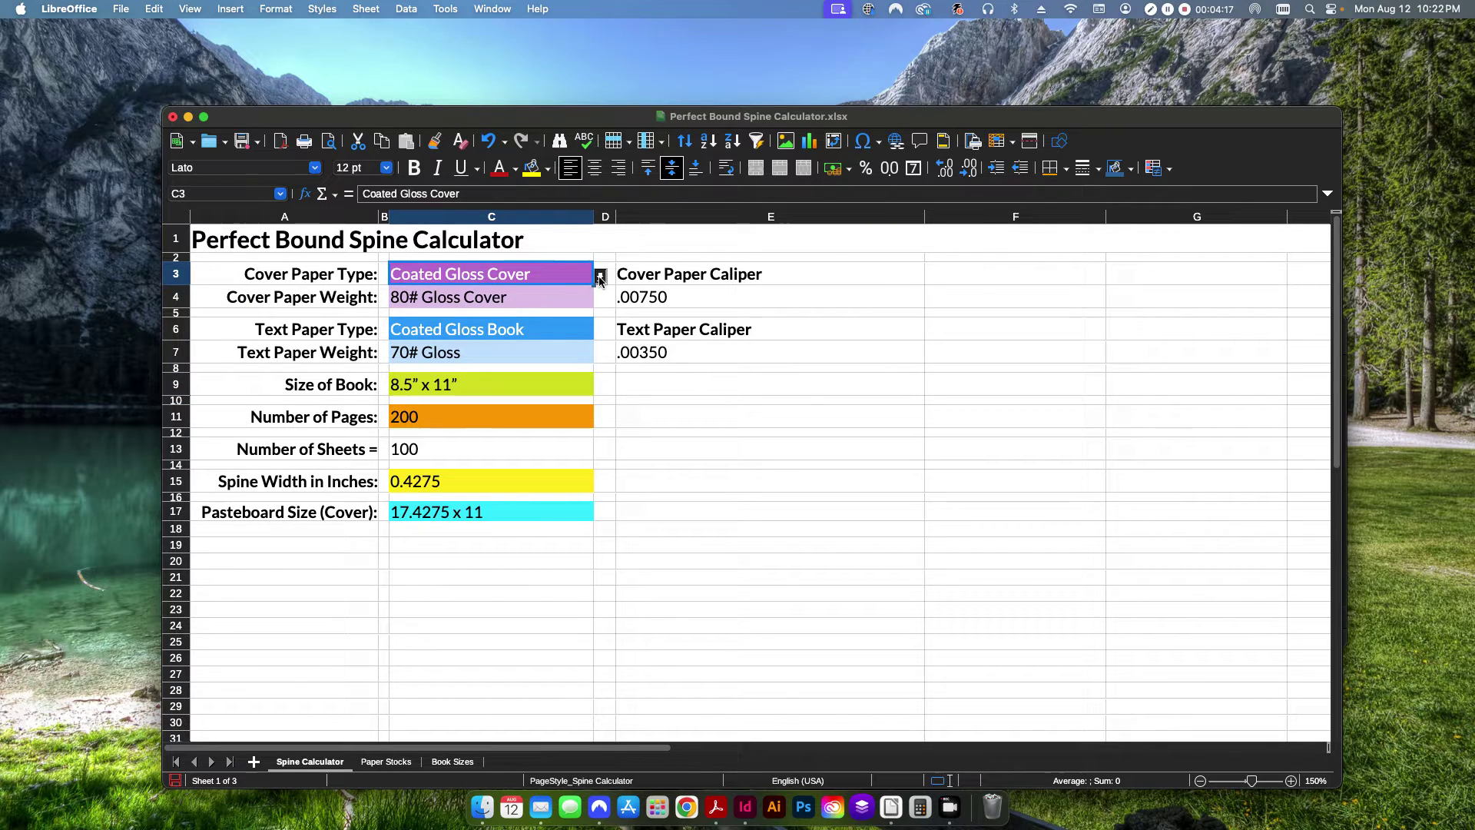
left_click(600, 276)
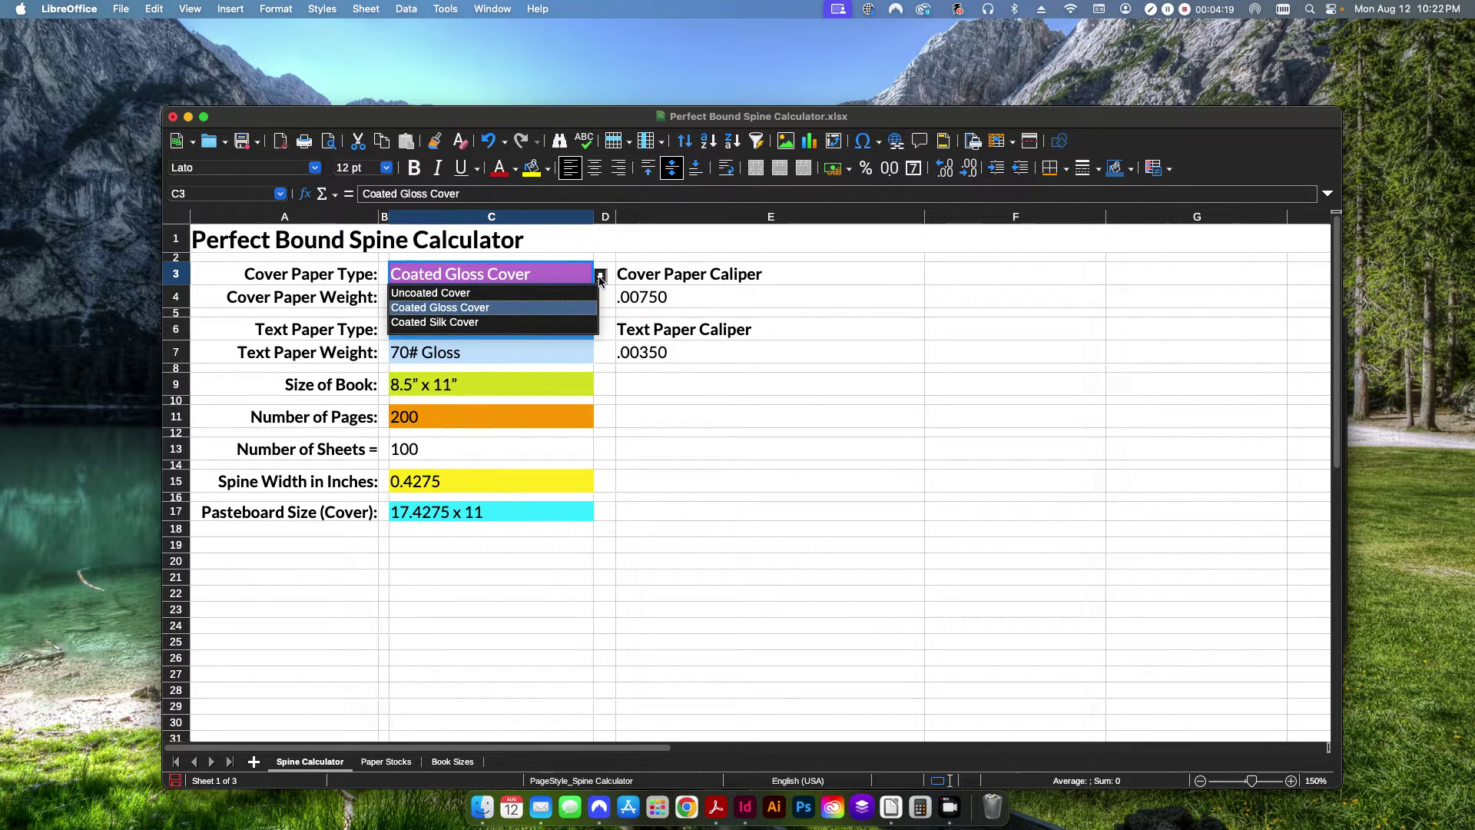
left_click(496, 323)
left_click(523, 302)
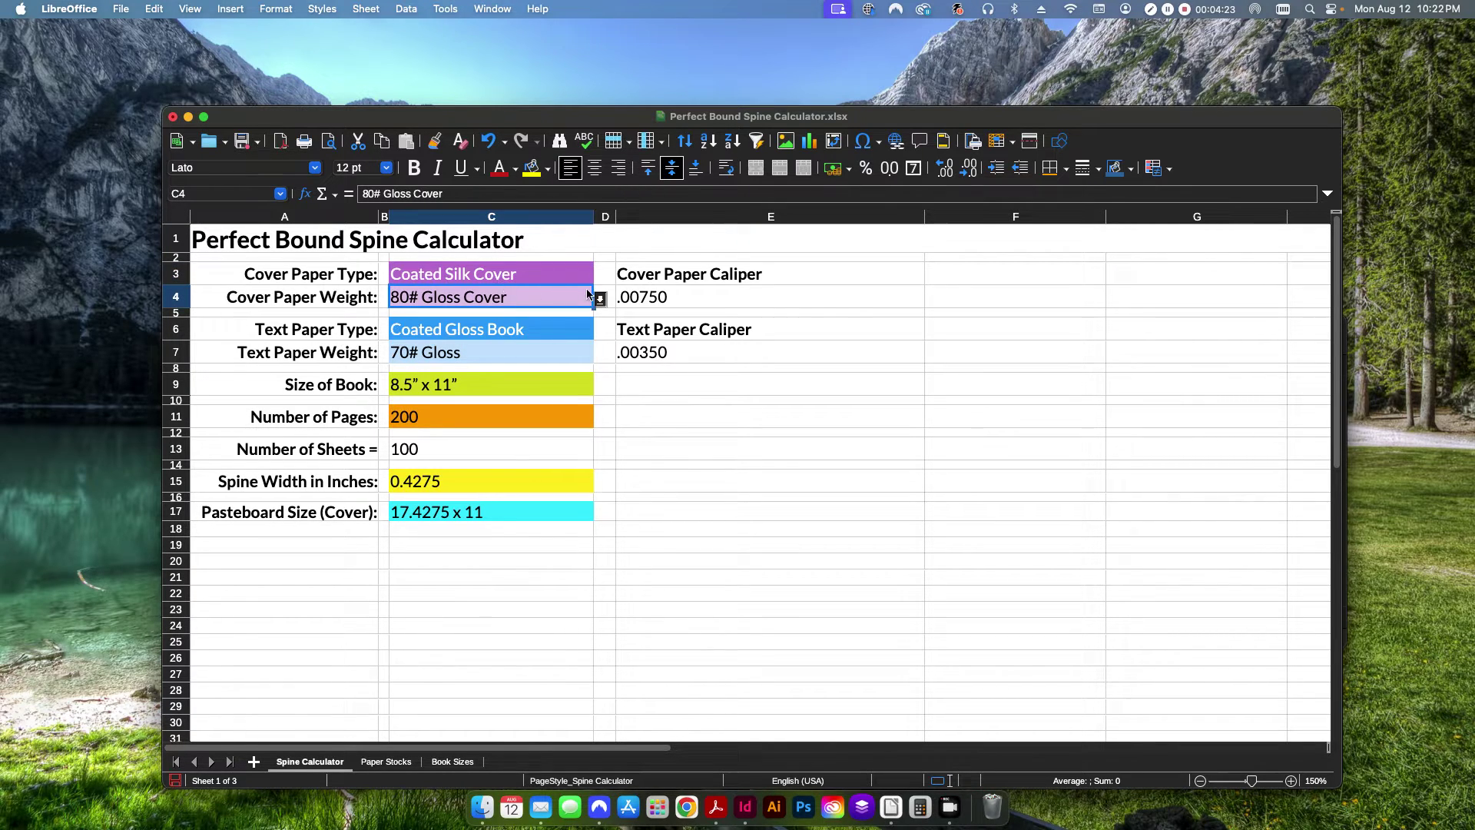
left_click(601, 299)
left_click(570, 331)
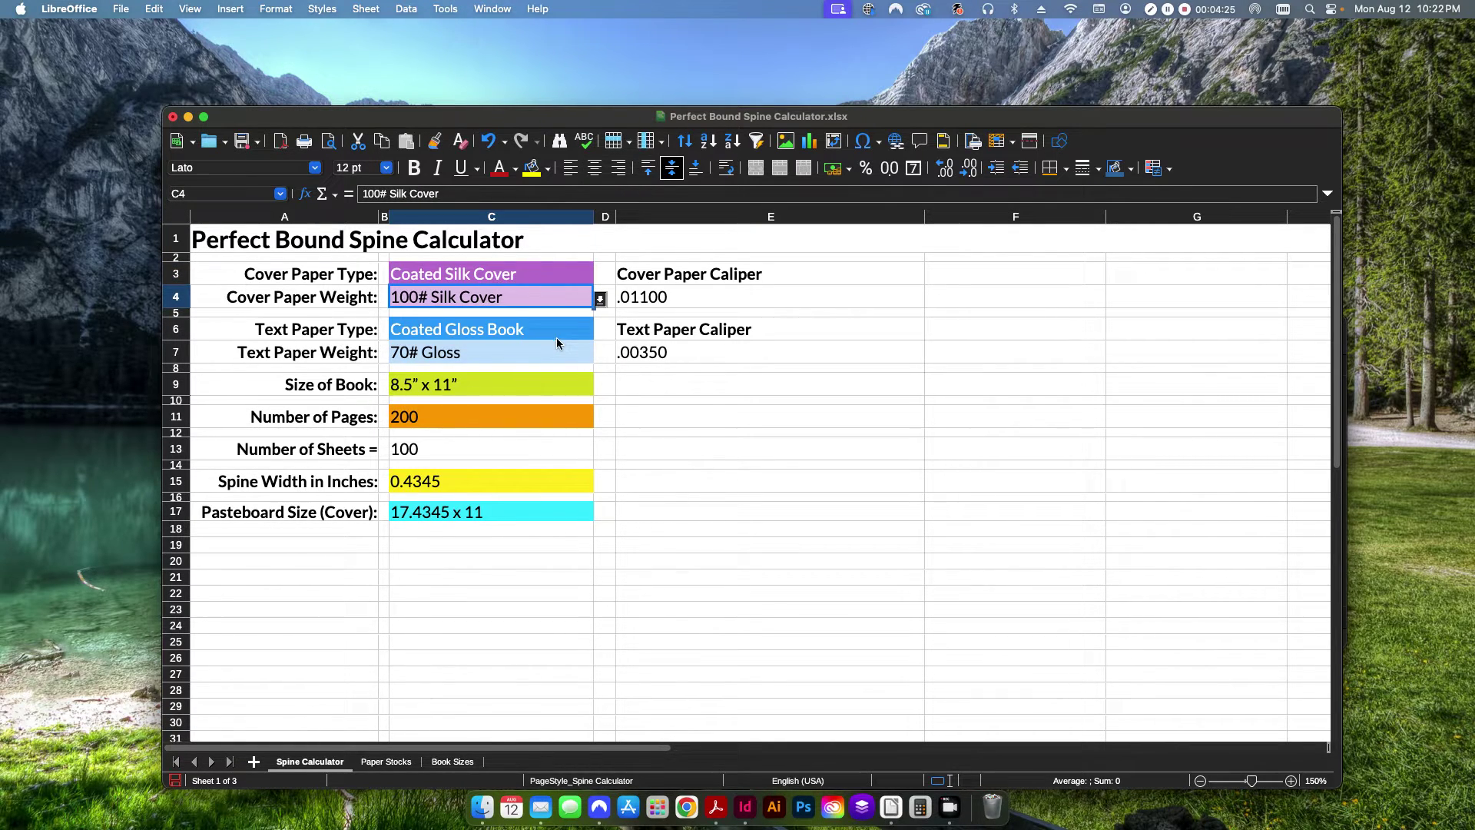
Set the text paper to Coated Silk Book with an 80# Silk weight.
left_click(548, 332)
left_click(600, 331)
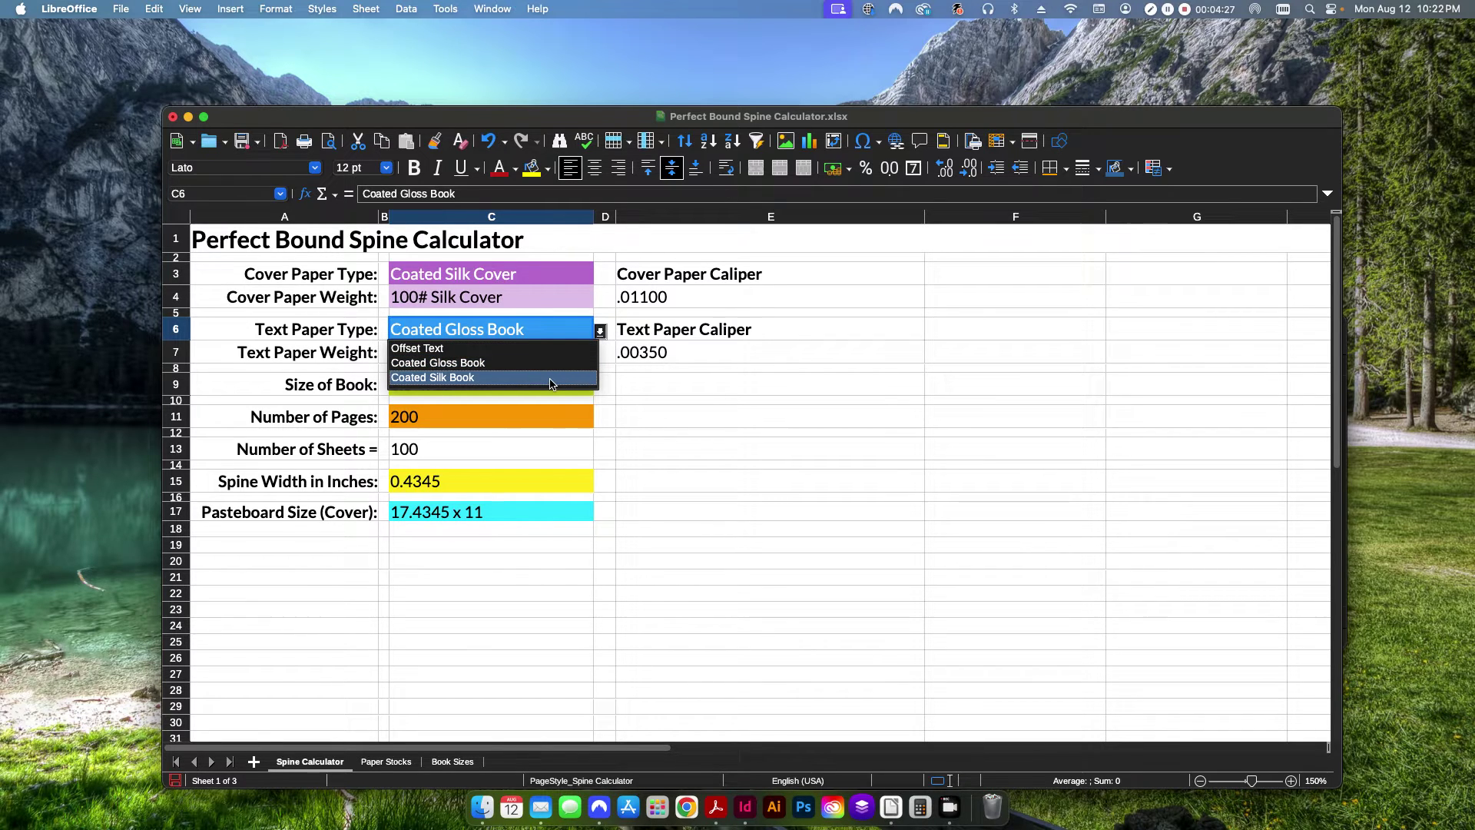
left_click(466, 377)
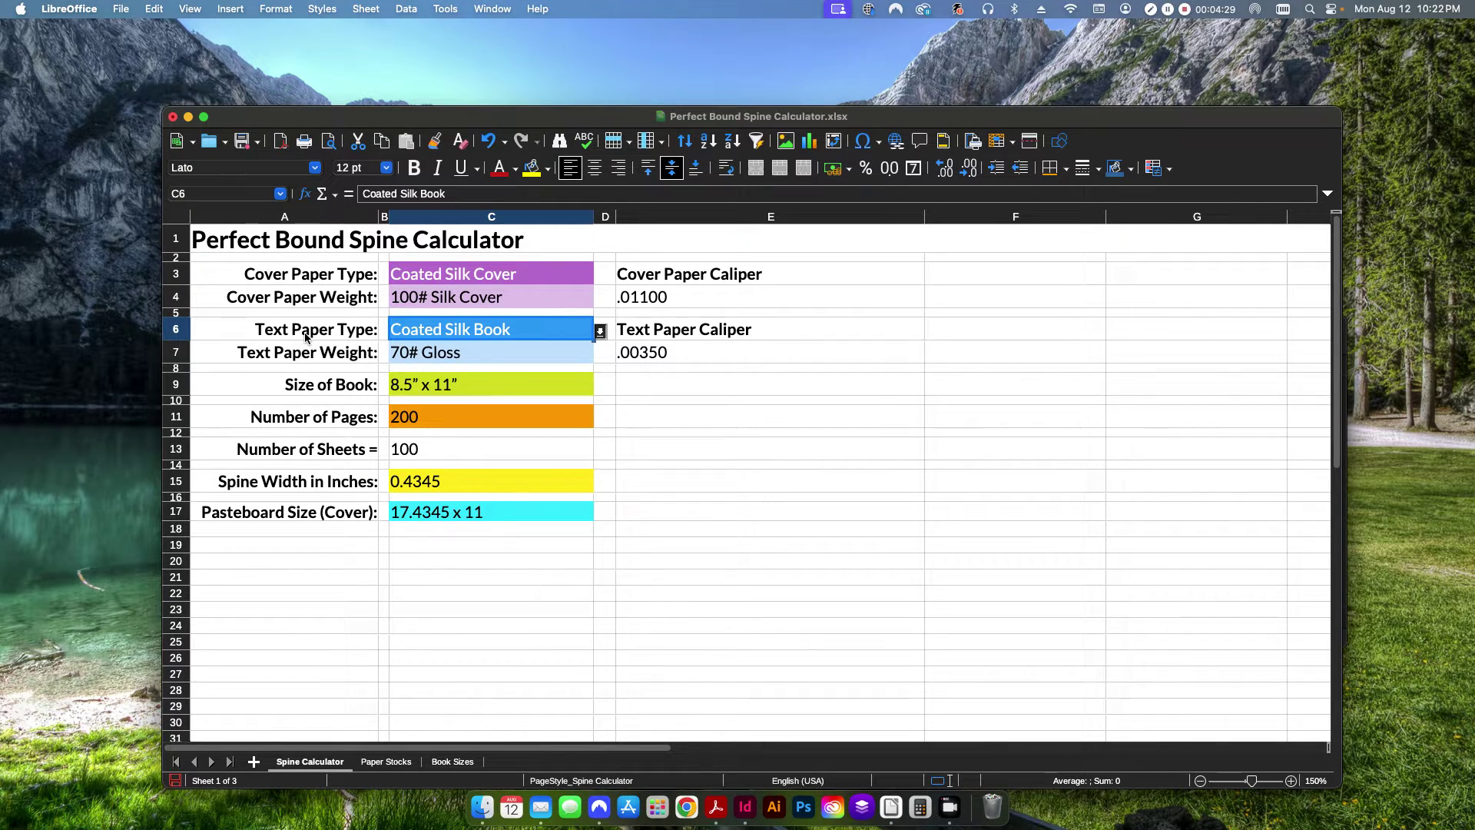
left_click(481, 360)
left_click(600, 354)
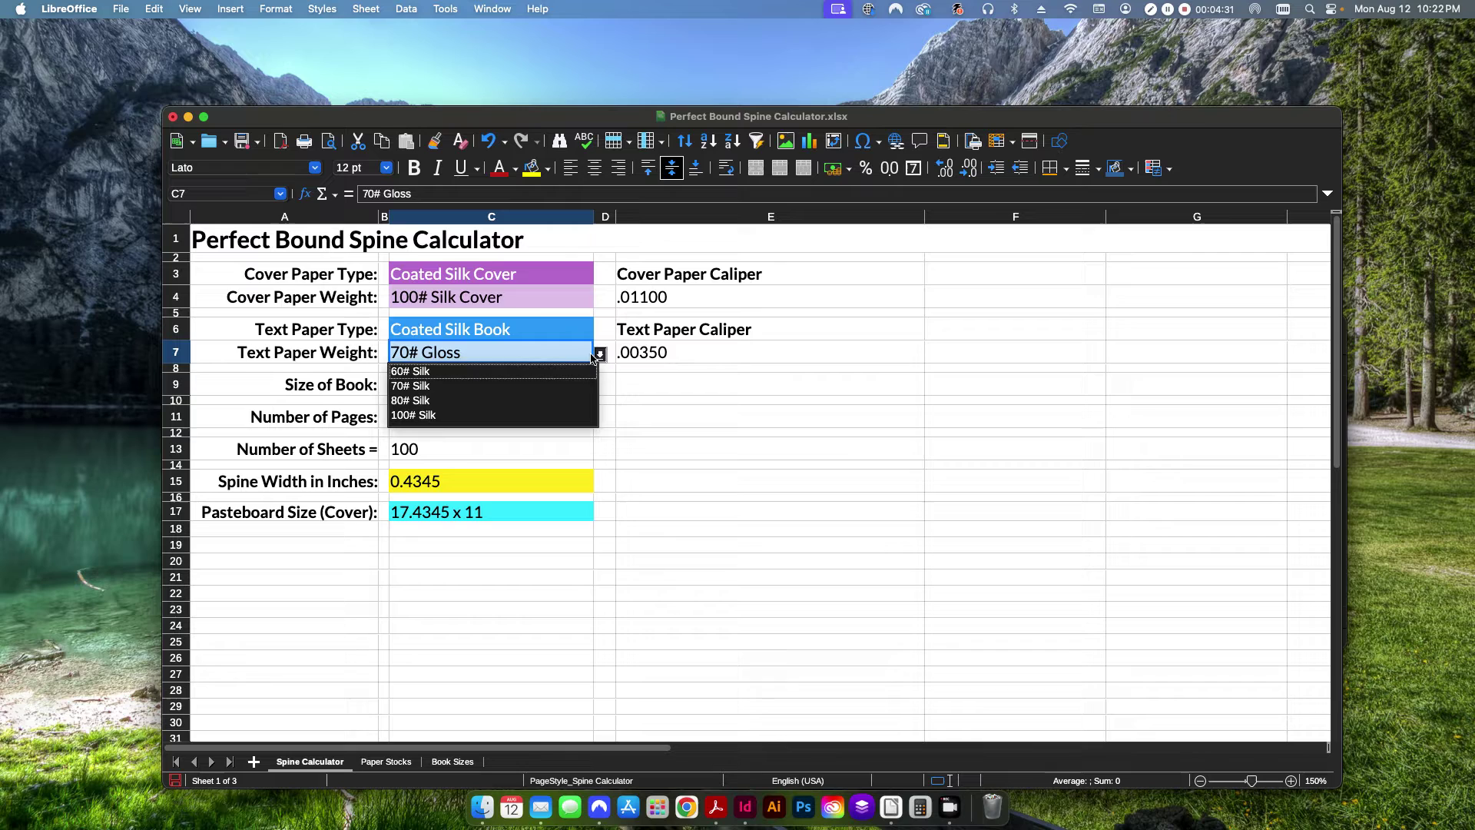
left_click(513, 400)
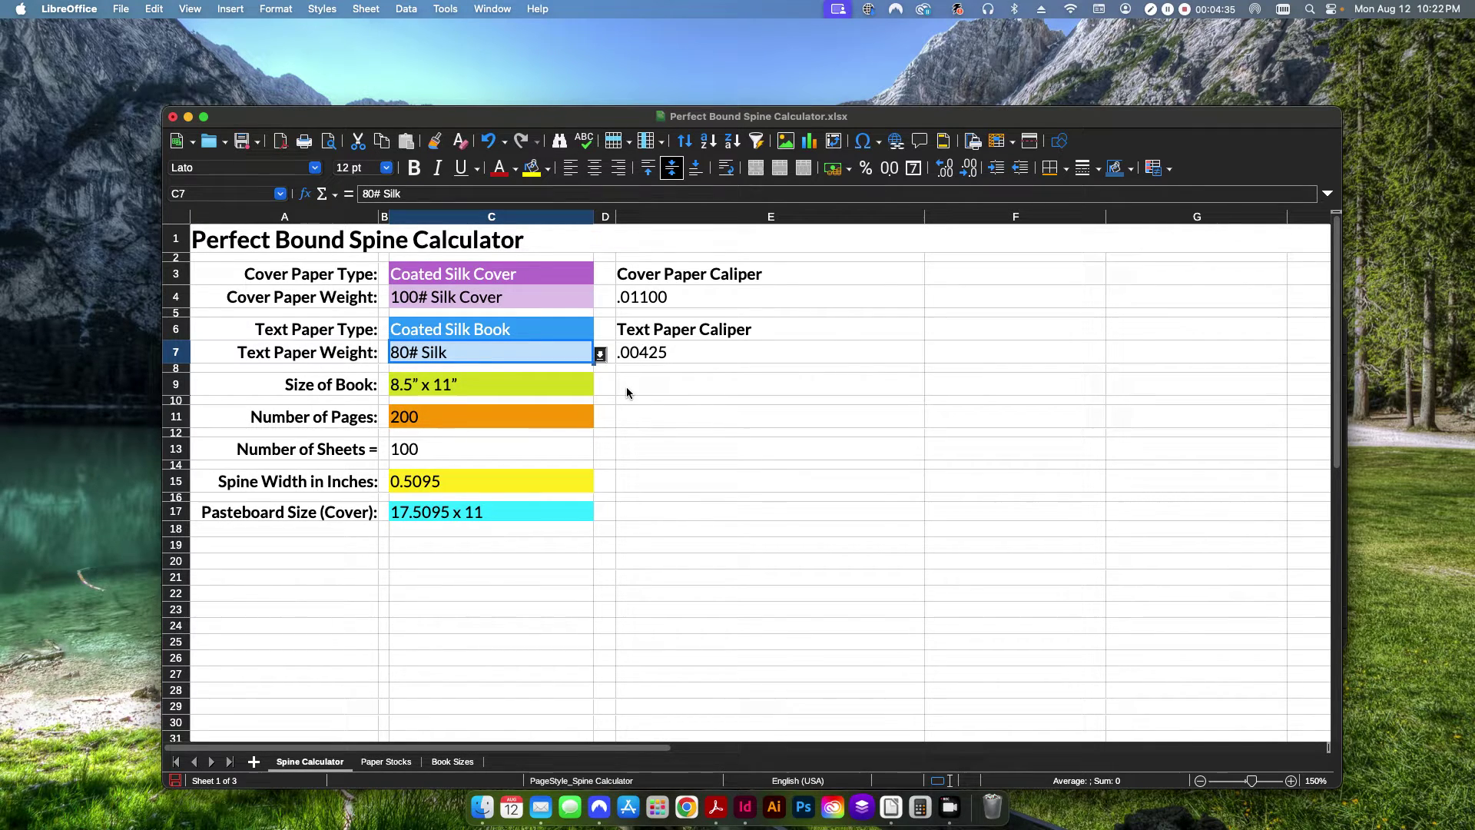
left_click(624, 385)
left_click(612, 386)
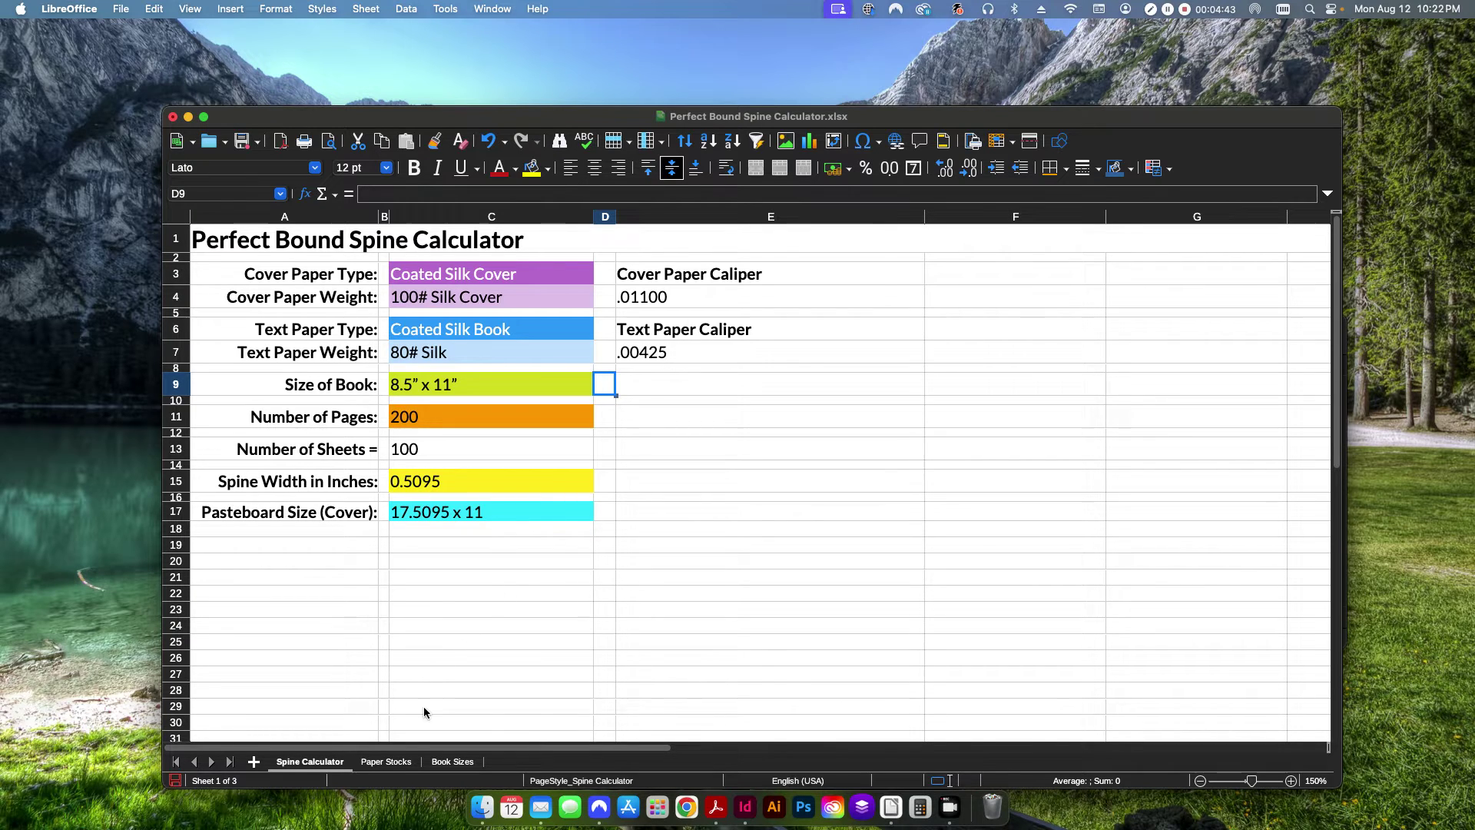
Check the calipers on Paper Stocks, then return to the Size of Book cell C9.
left_click(394, 763)
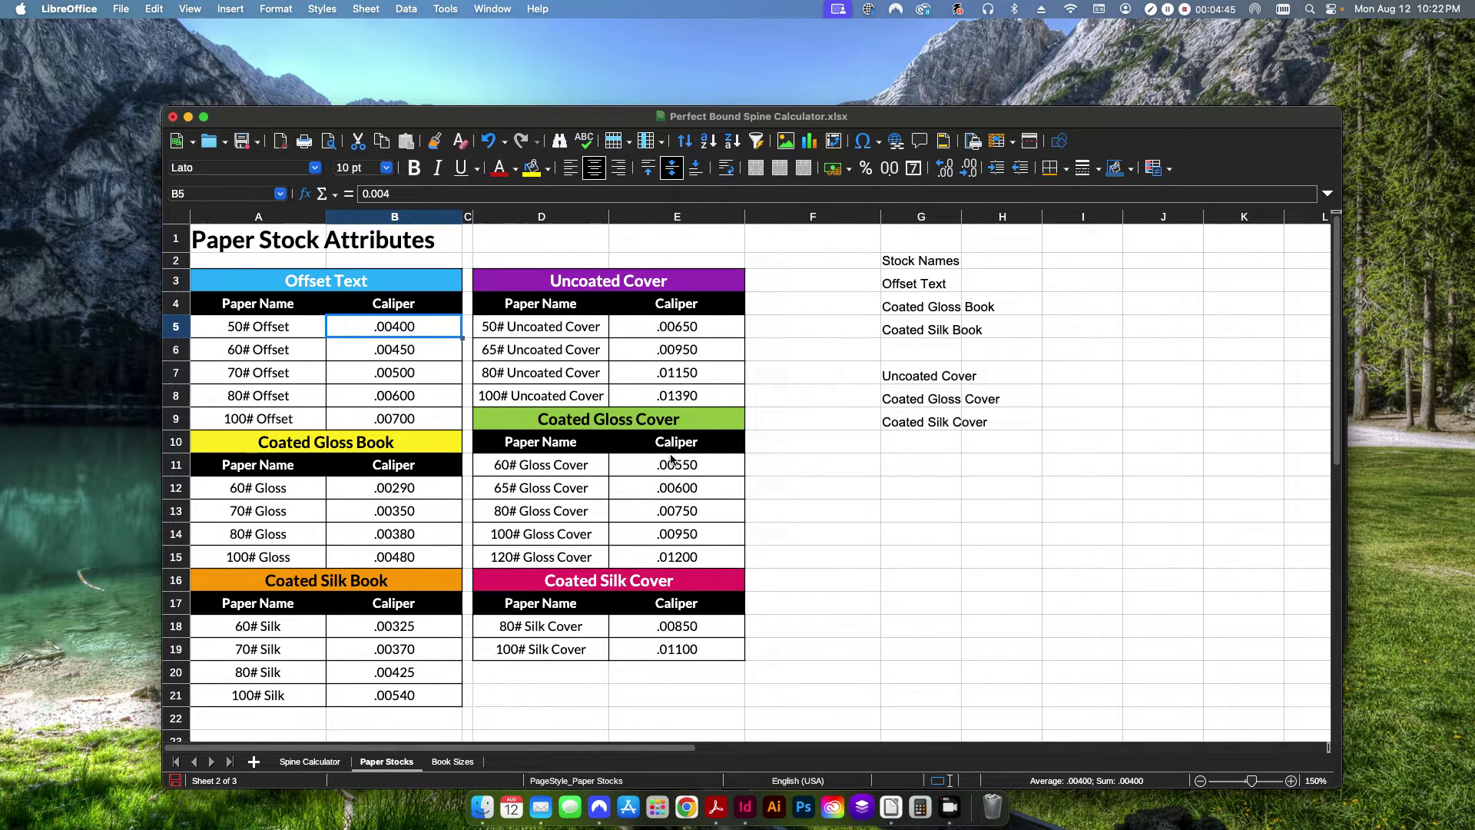
left_click(311, 763)
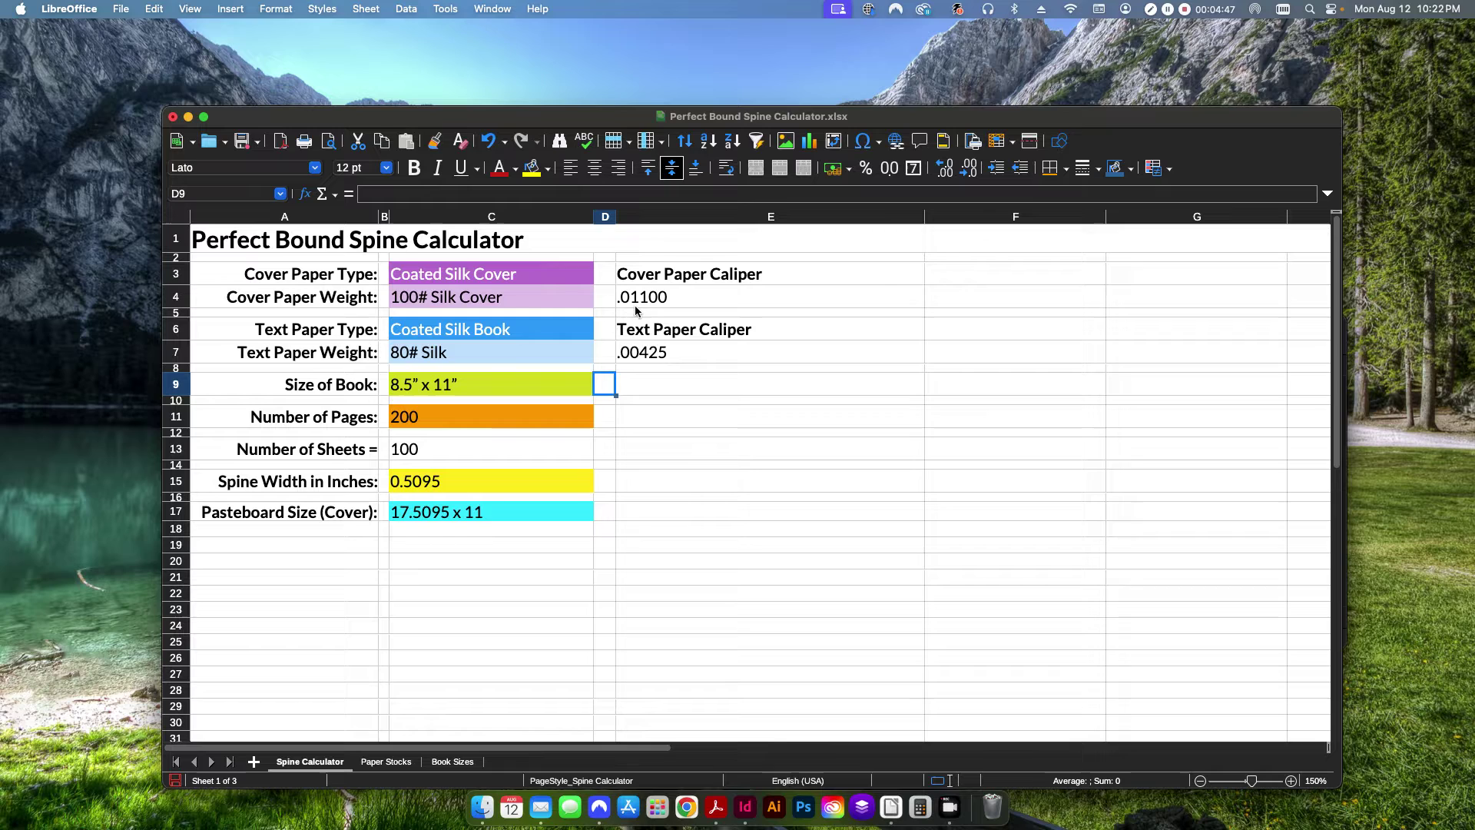
left_click(558, 388)
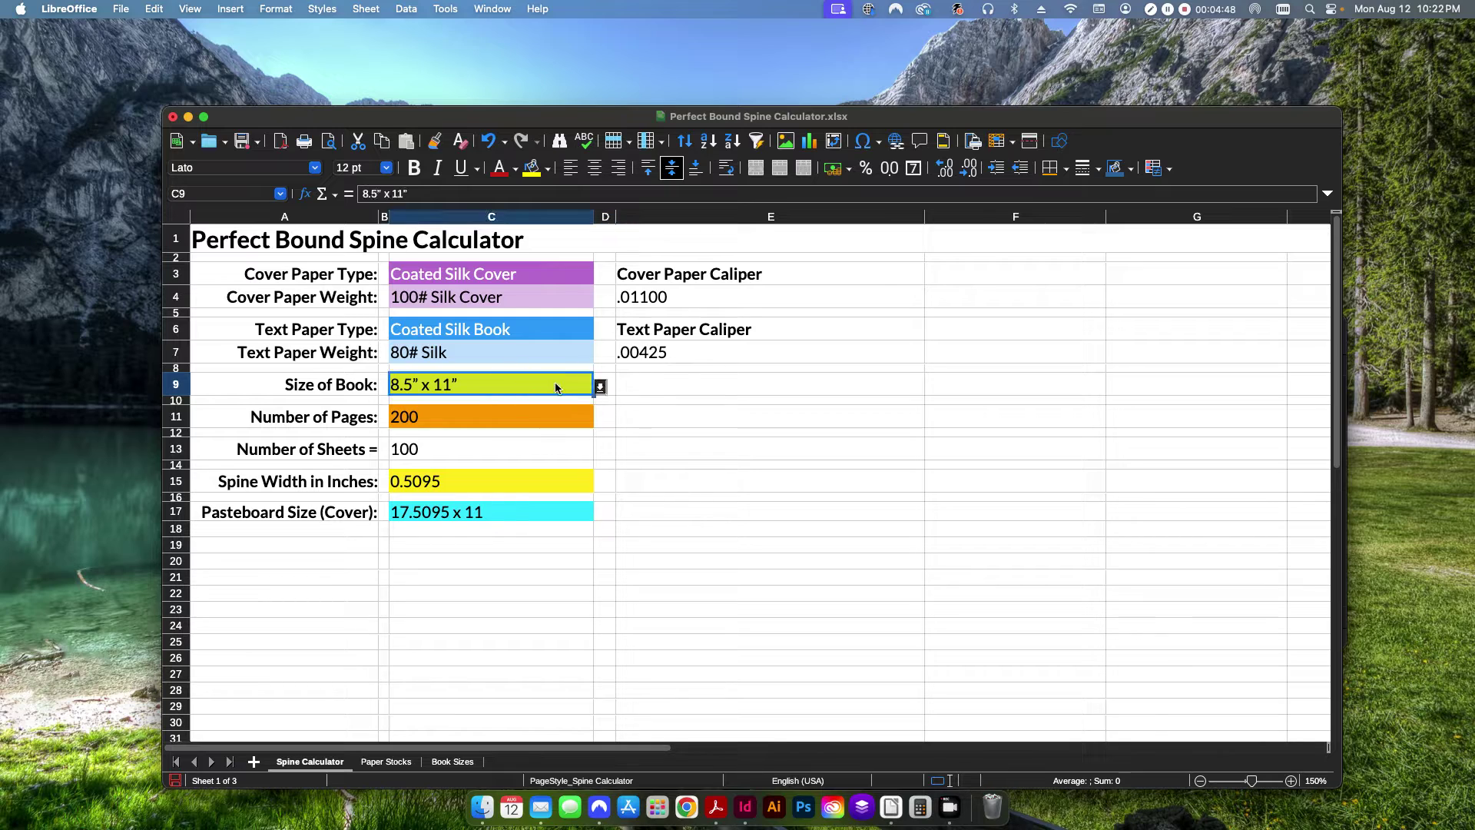
Try several book sizes in C9 (8" x 8", 6" x 9") and settle on 8.5" x 11".
left_click(601, 388)
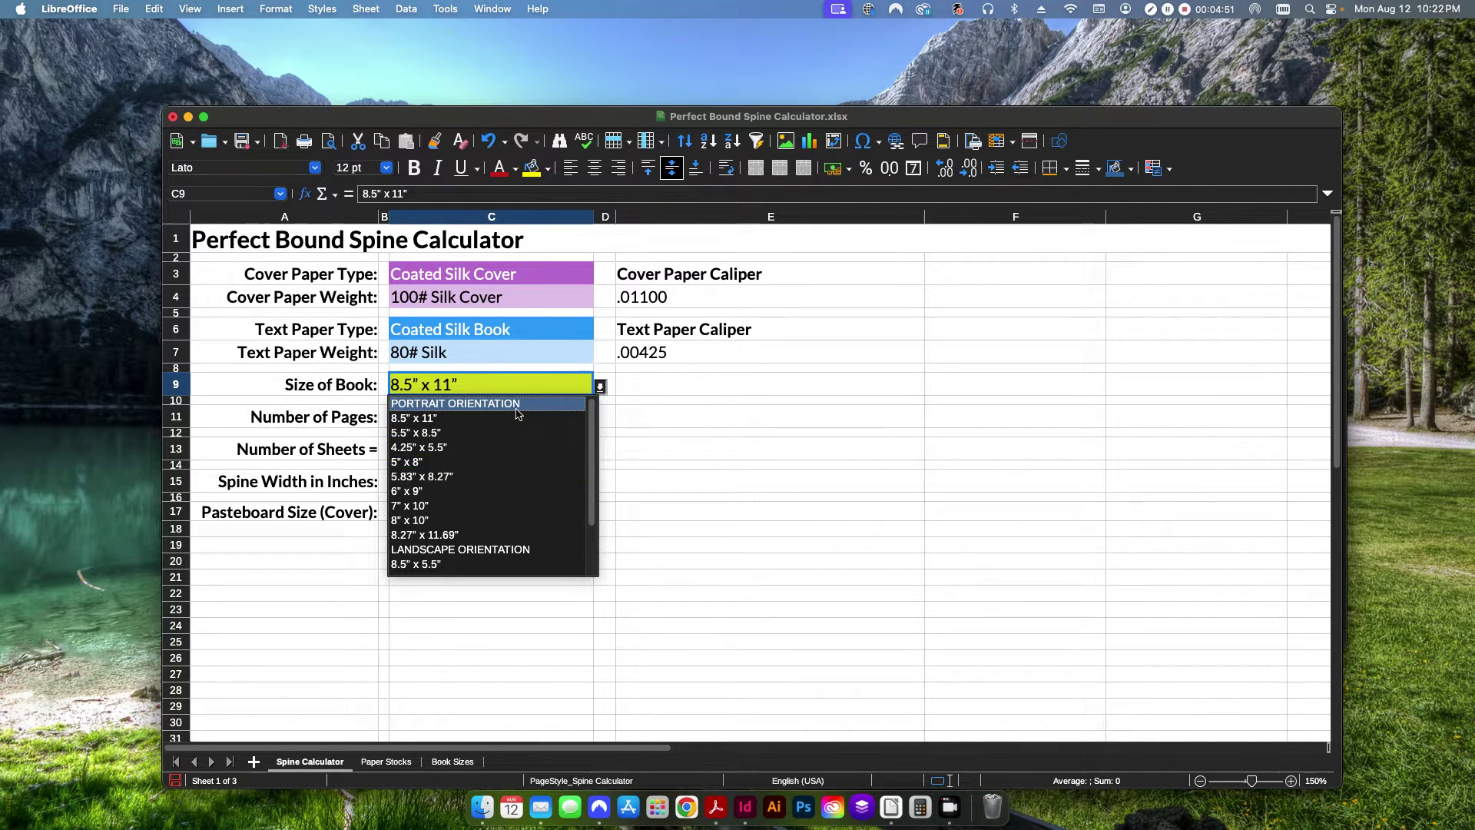
left_click(420, 404)
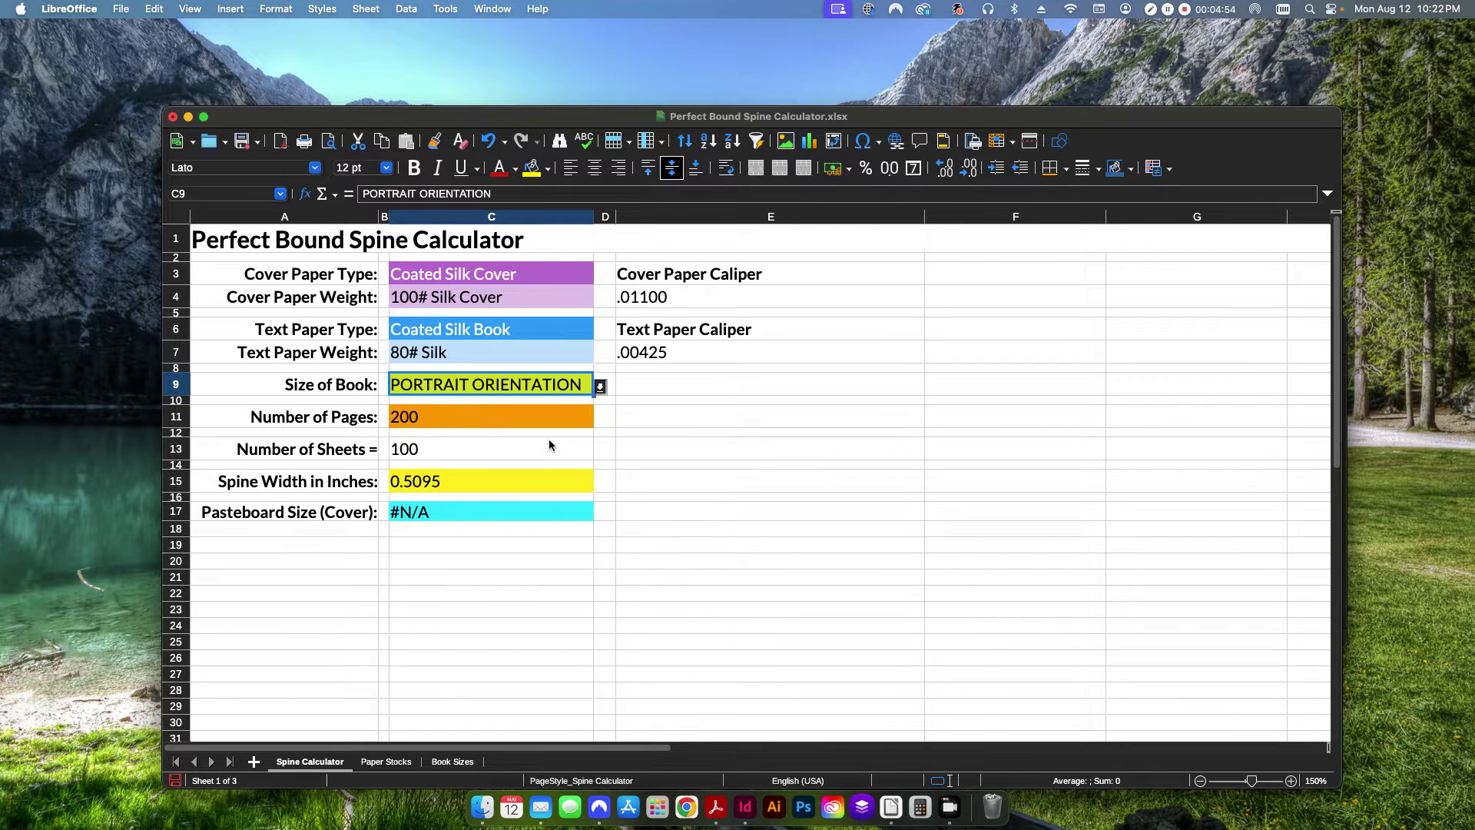
left_click(600, 387)
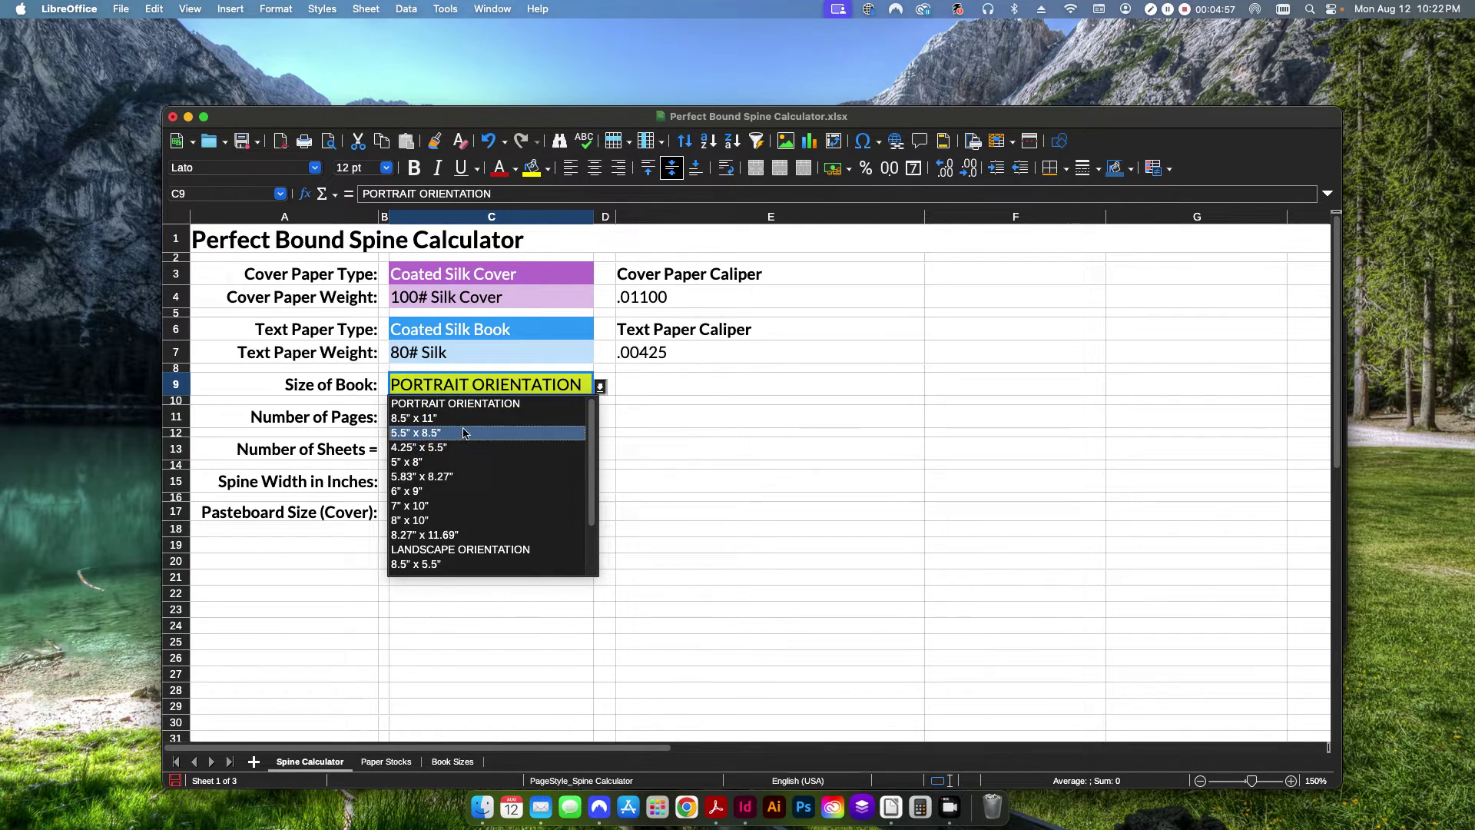
scroll(448, 566, "down", 4)
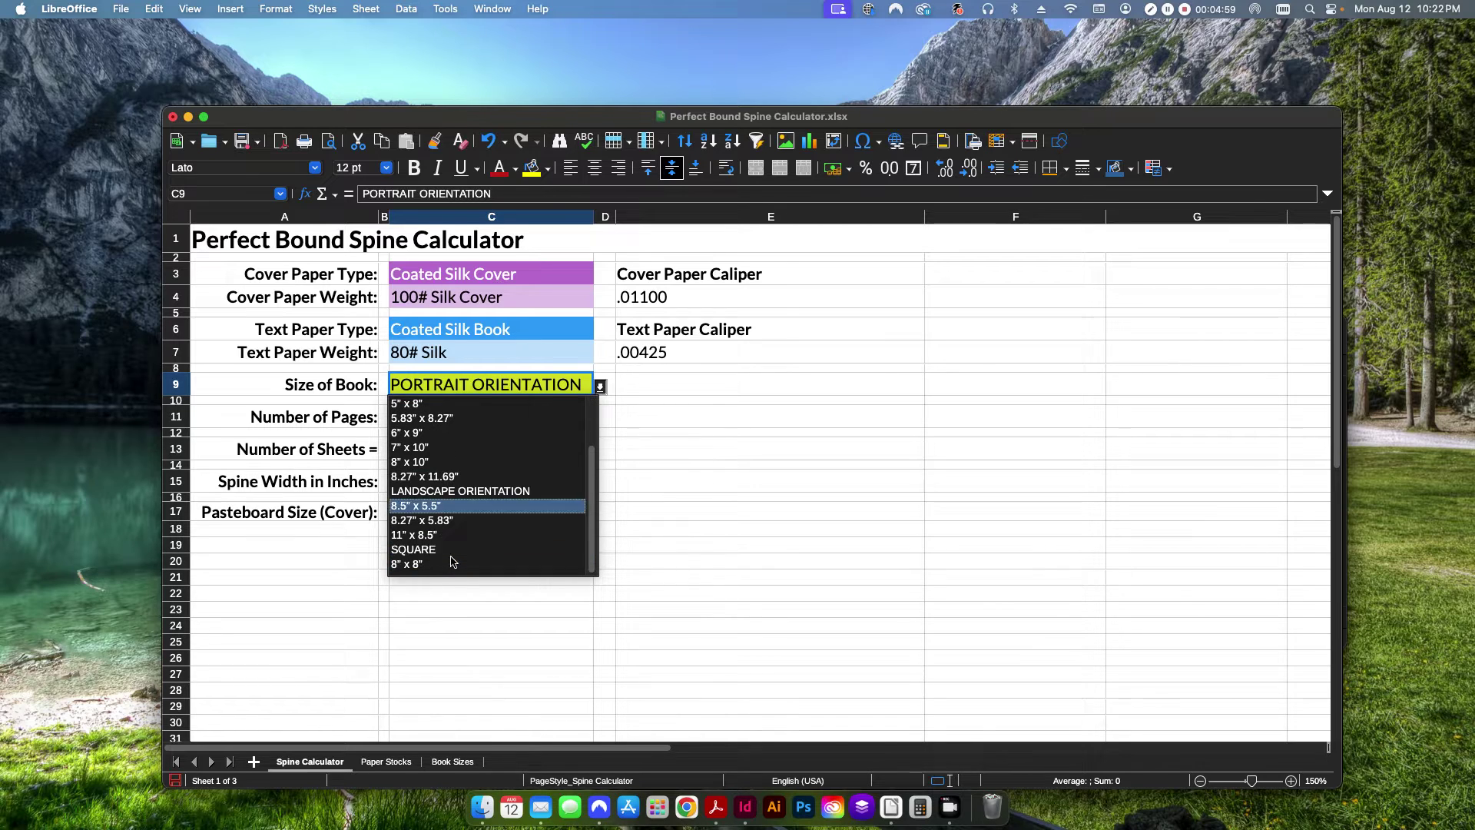
left_click(424, 566)
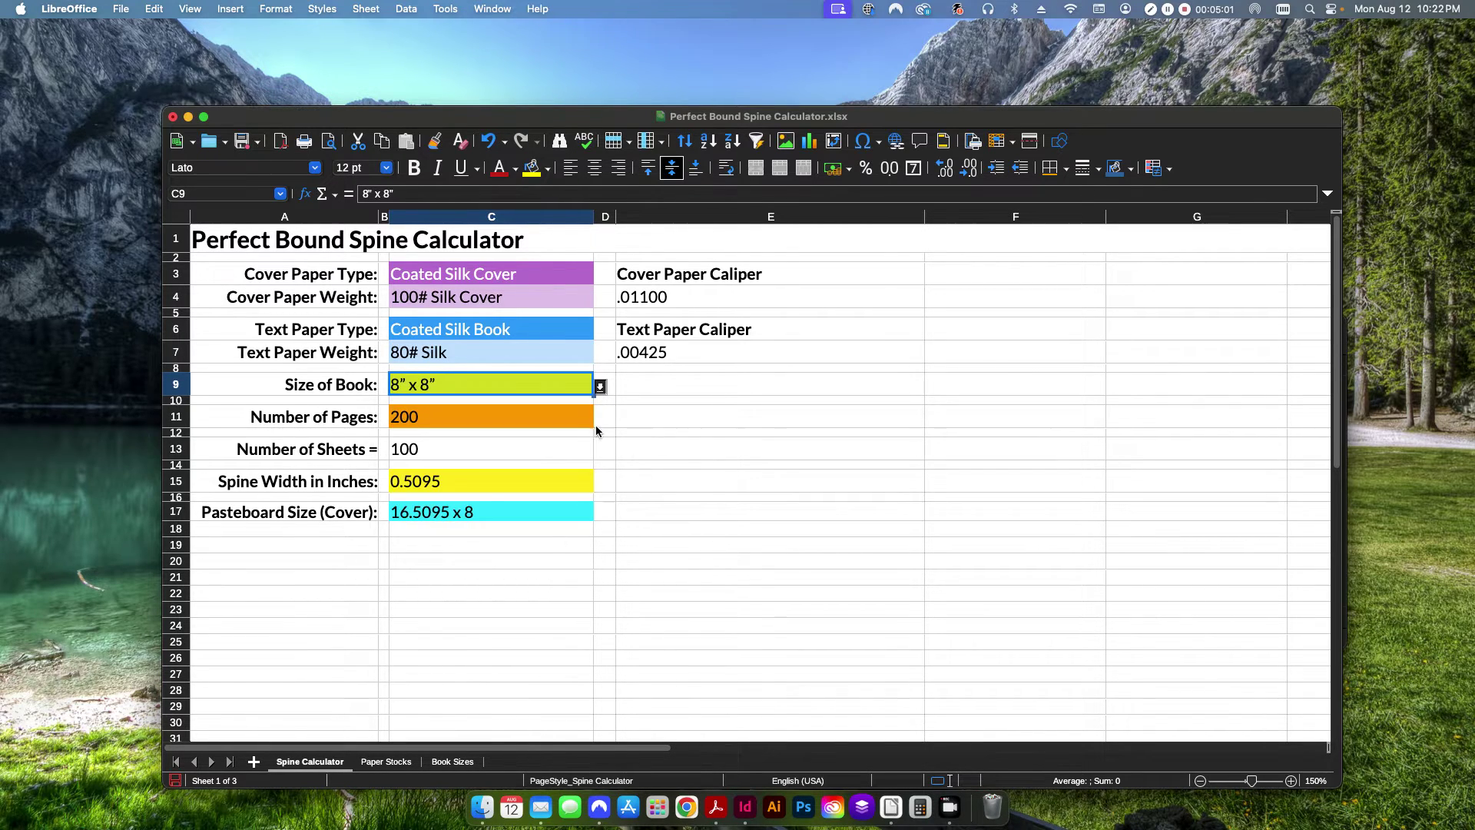
left_click(600, 387)
left_click(469, 433)
left_click(601, 386)
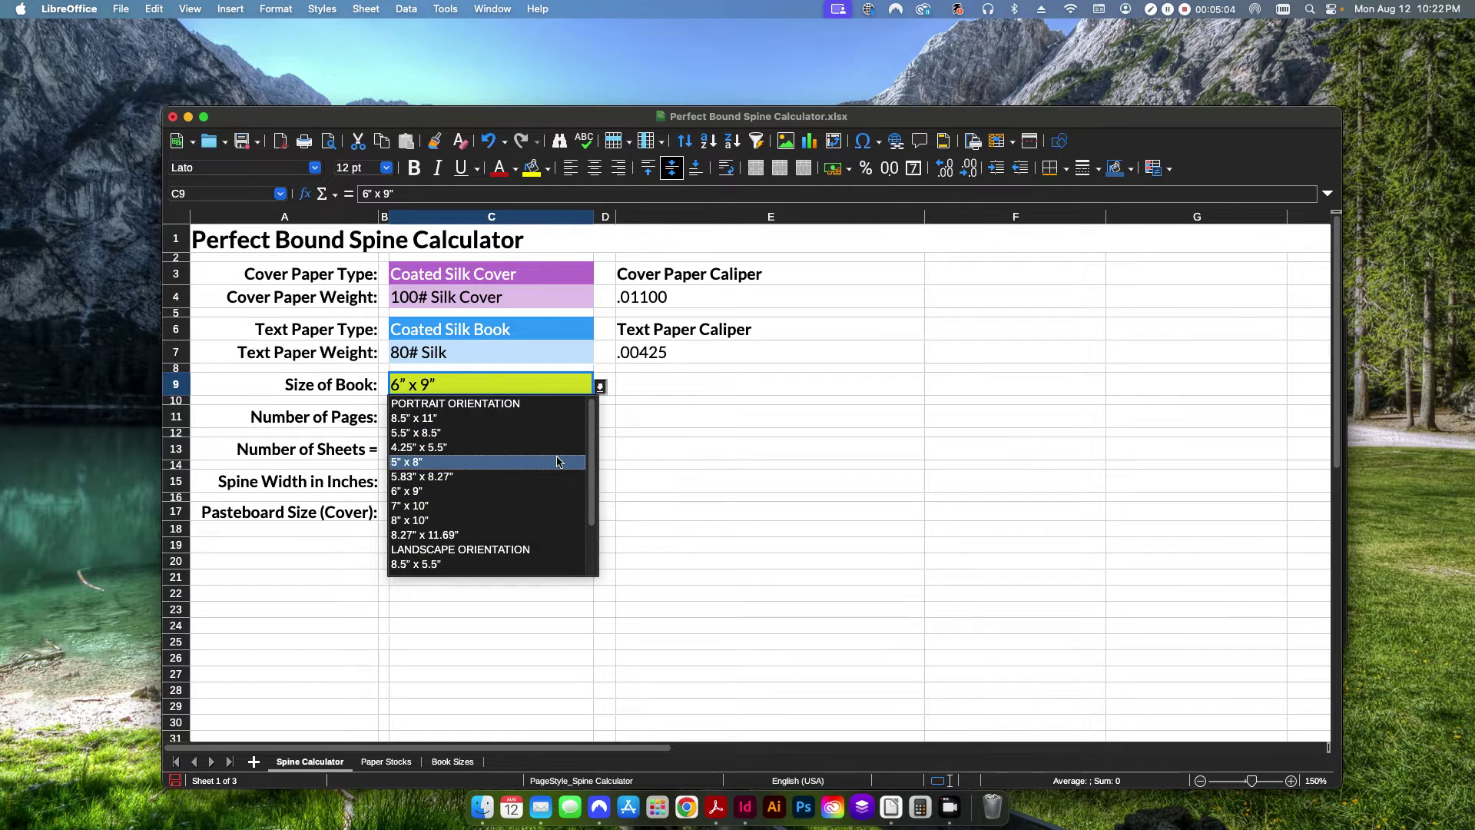
left_click(461, 419)
left_click(638, 460)
left_click(530, 416)
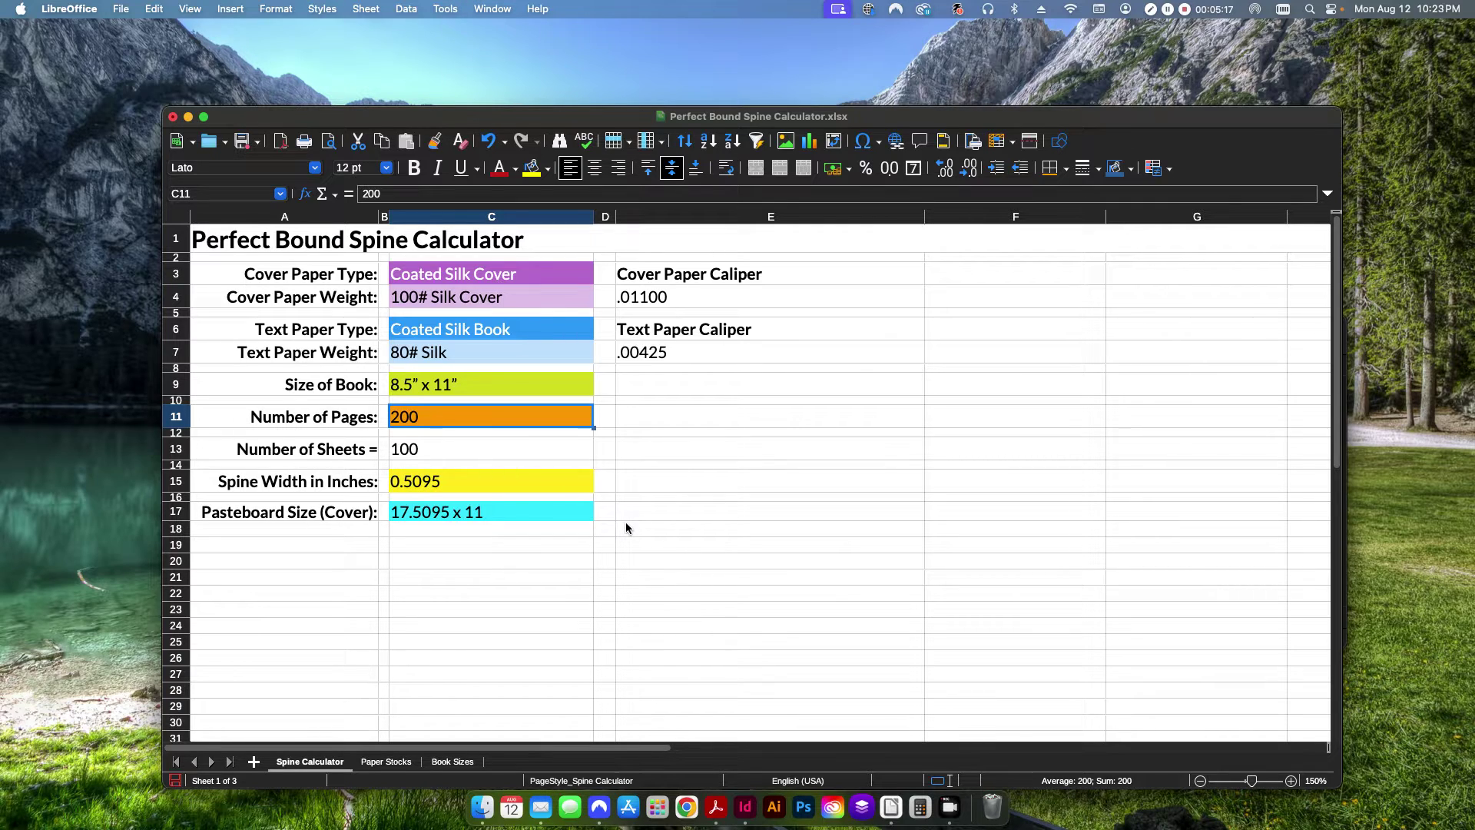
Test page counts of 250, 251 and 10 in cell C11.
type("250")
key("Return")
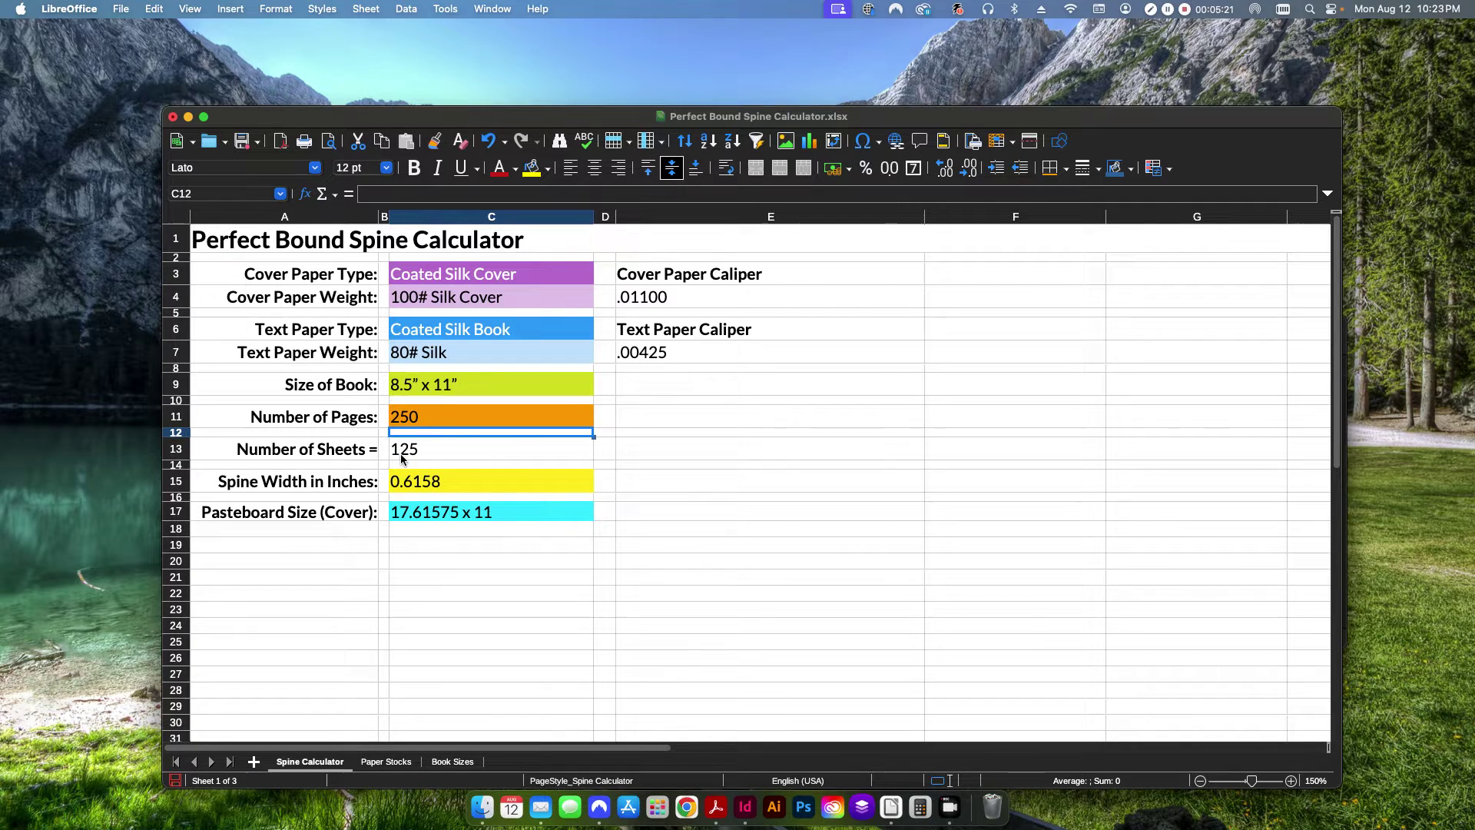
key("Up")
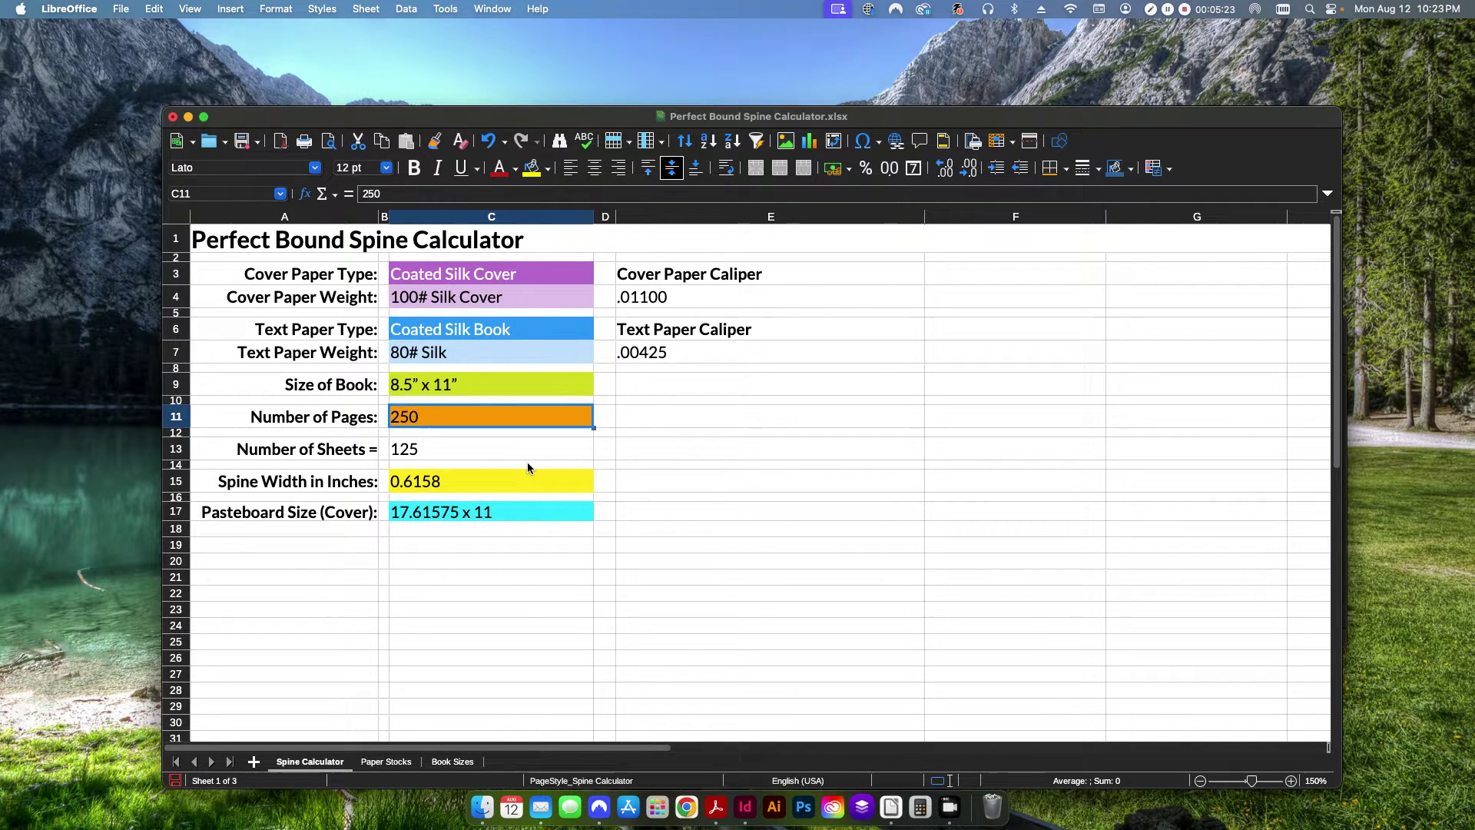
type("251")
key("Return")
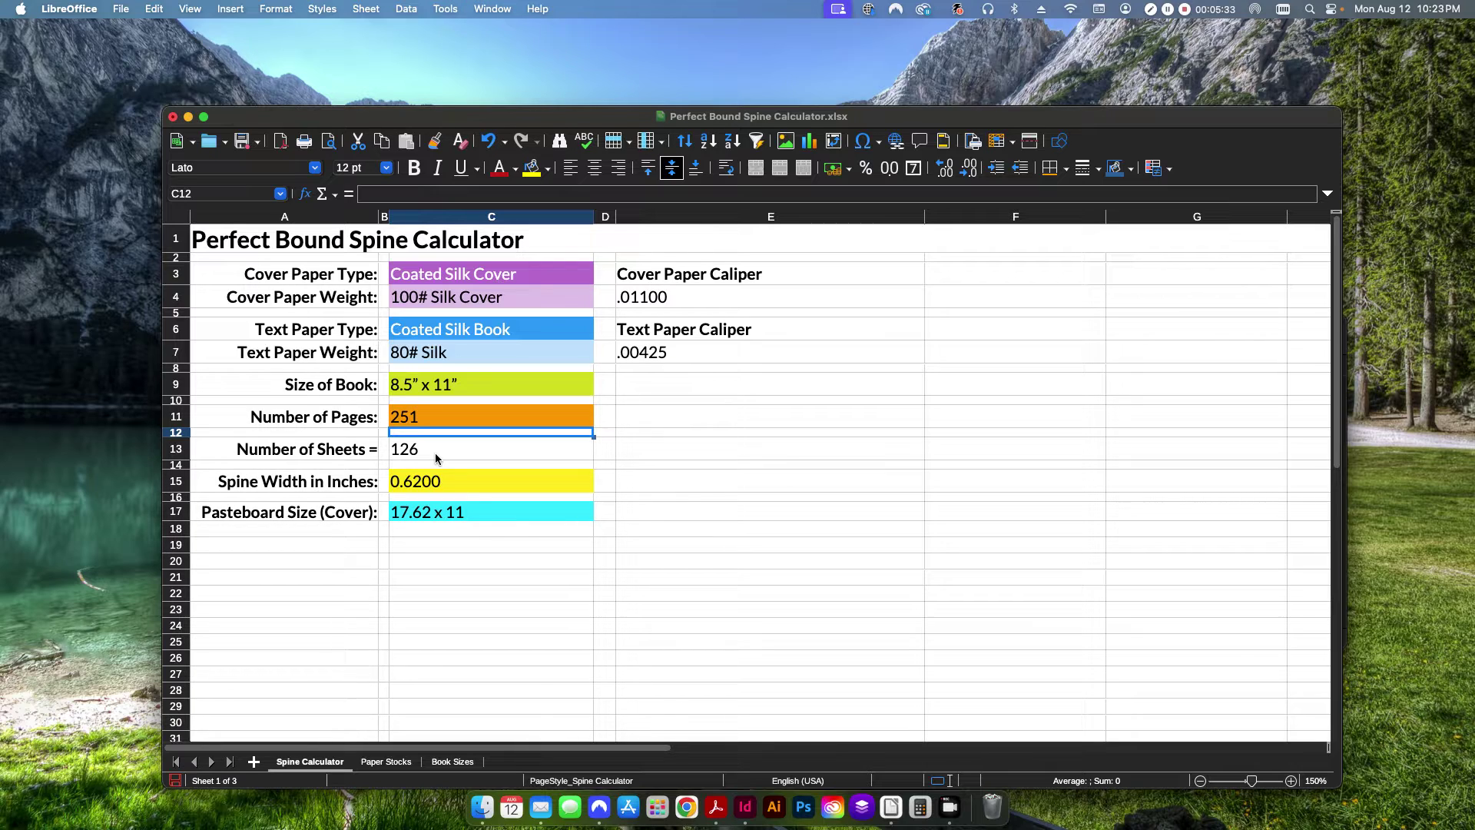
left_click(438, 420)
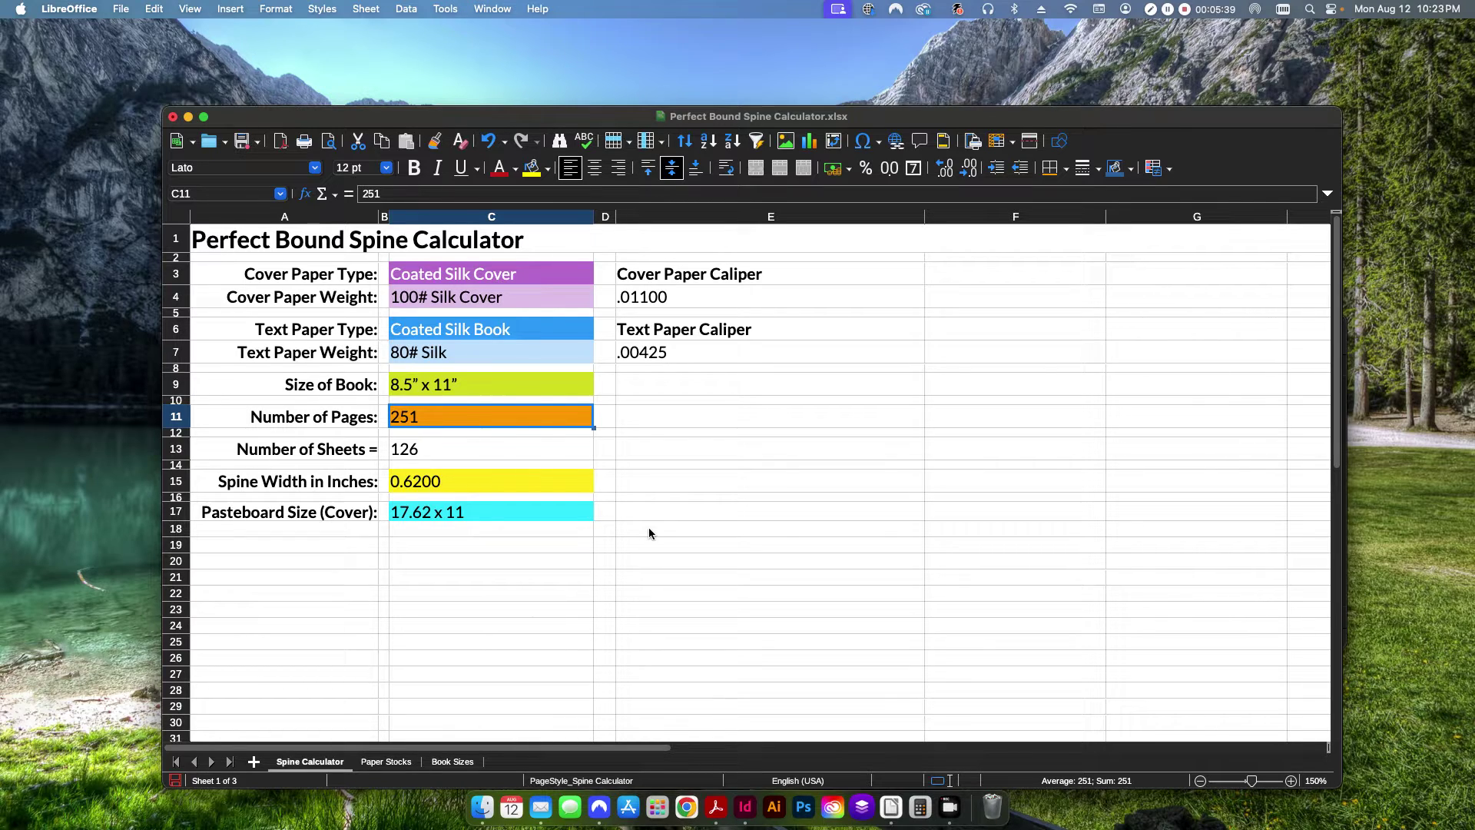
type("10")
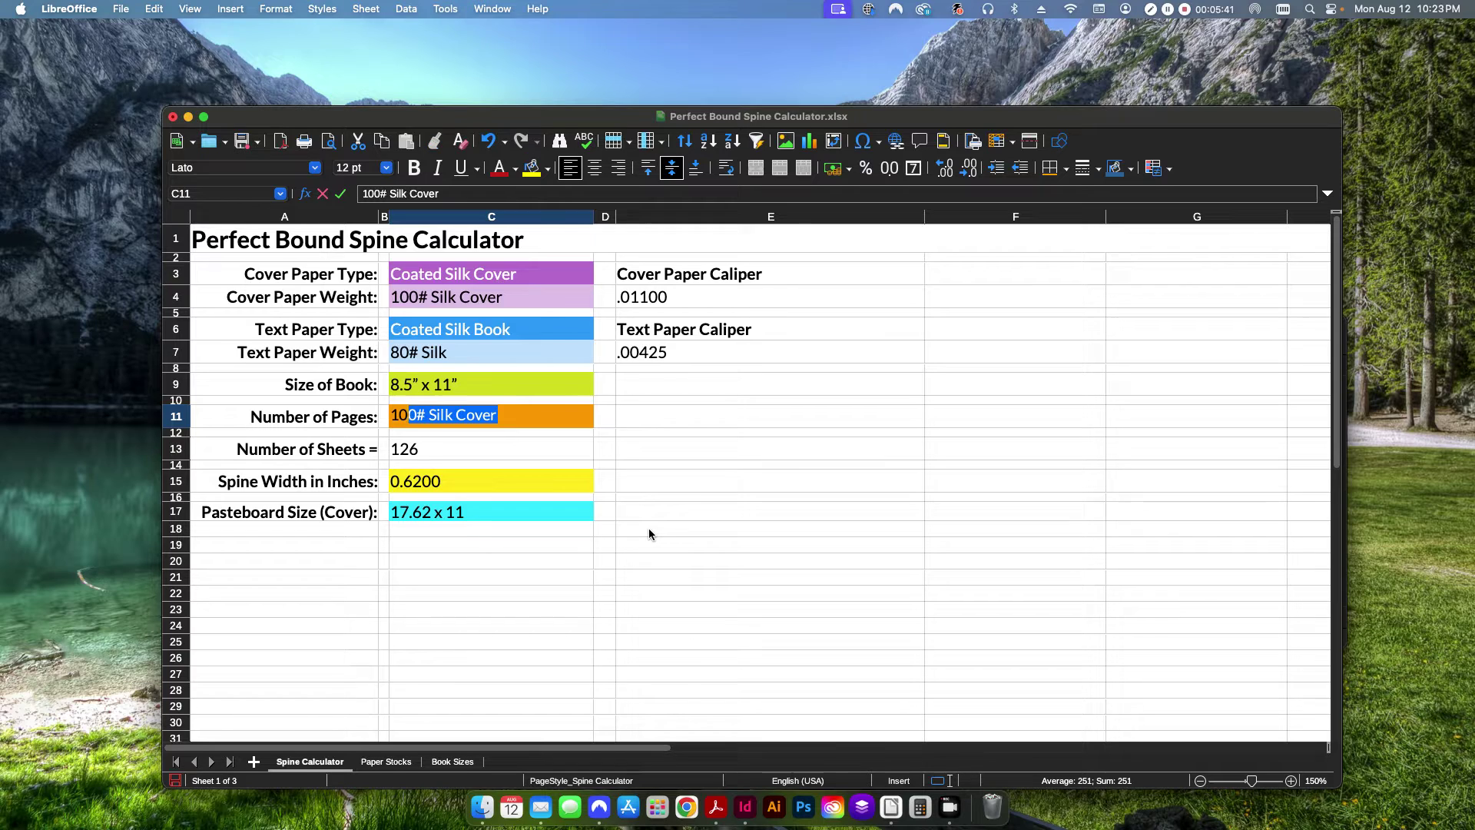
key("Delete")
key("Return")
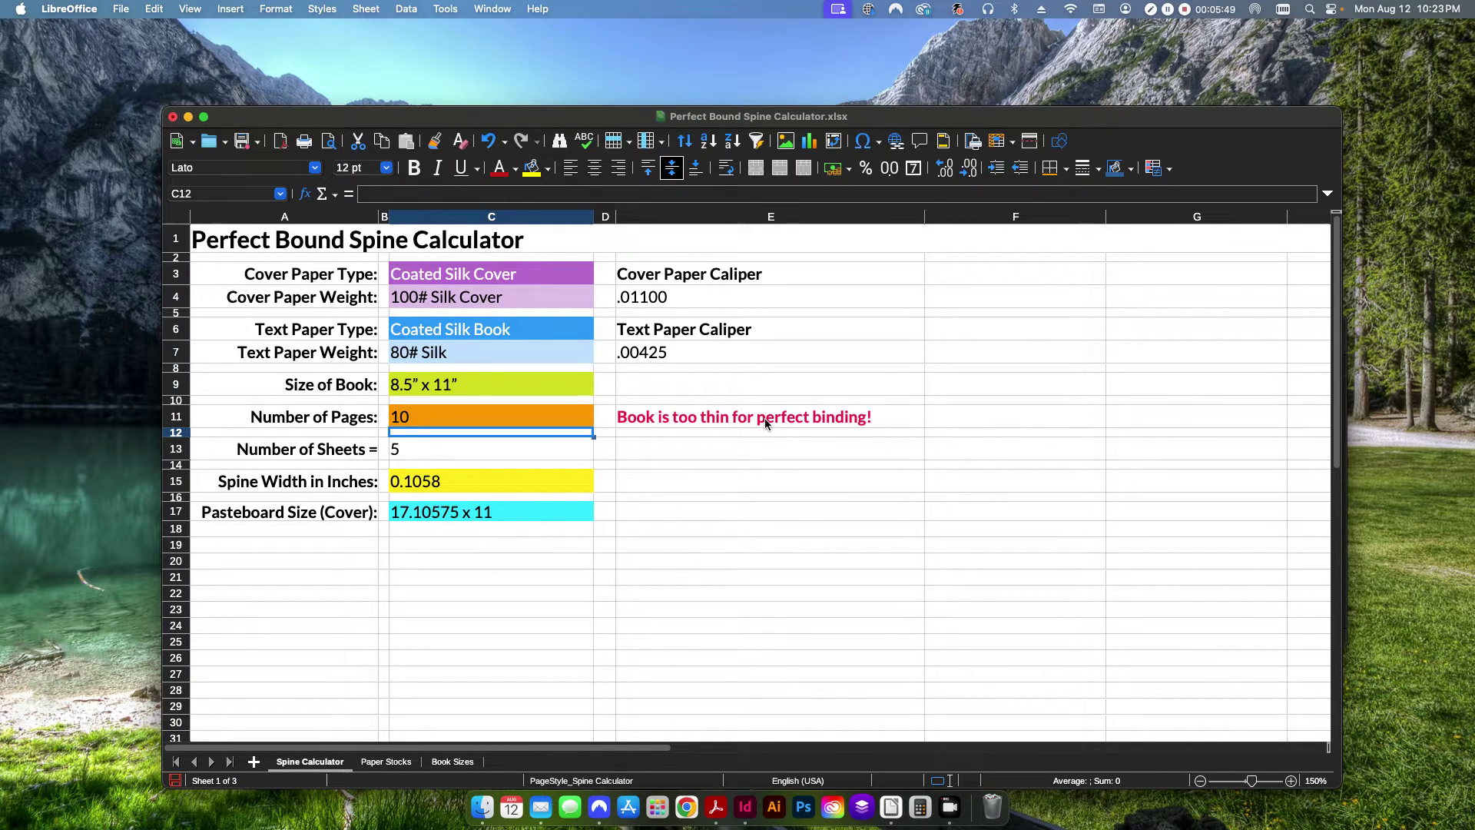
Check the E11 warning formula, try 4000 pages, then set the count back to 250.
left_click(663, 422)
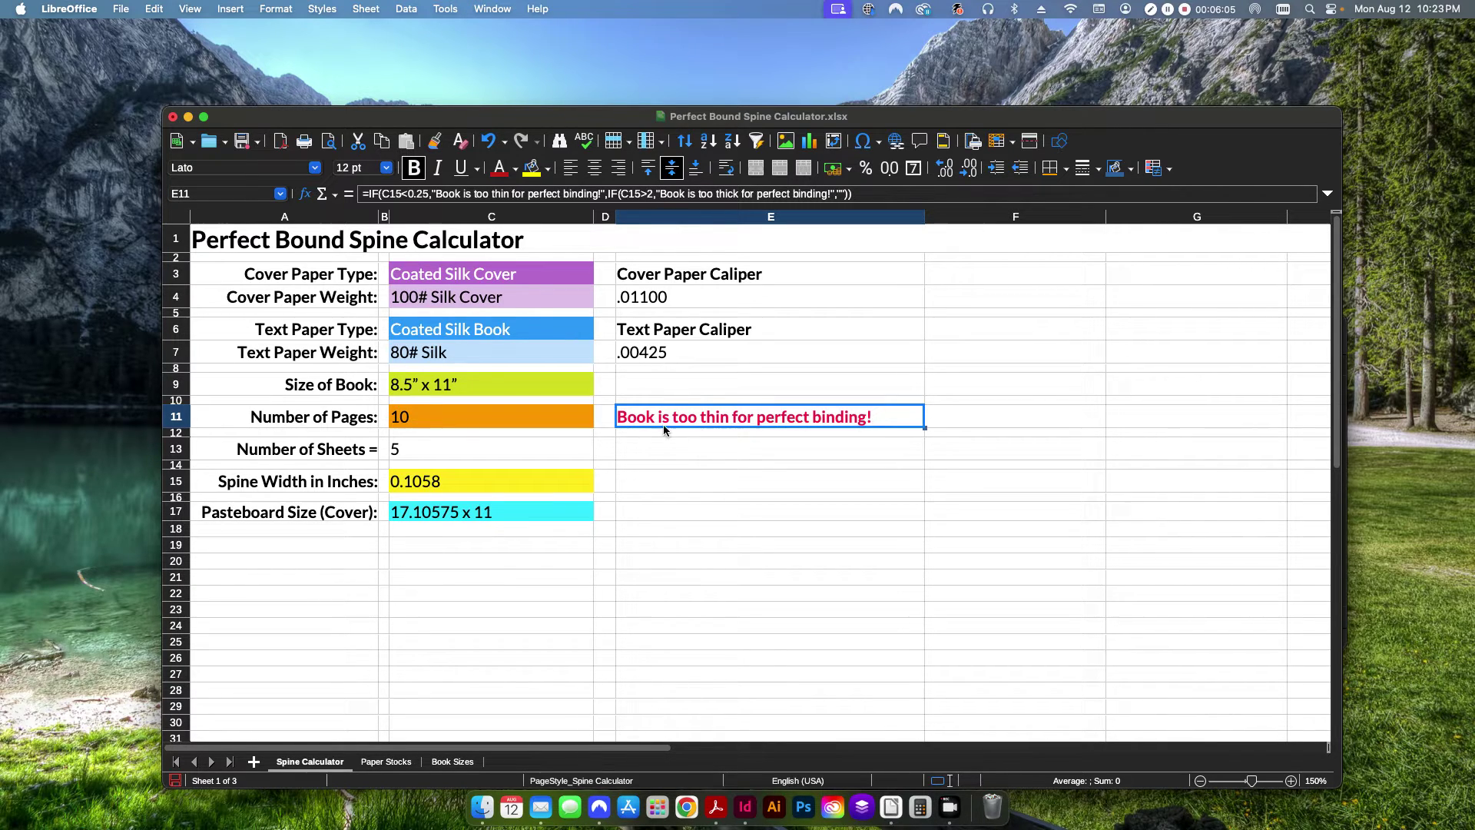
left_click(487, 418)
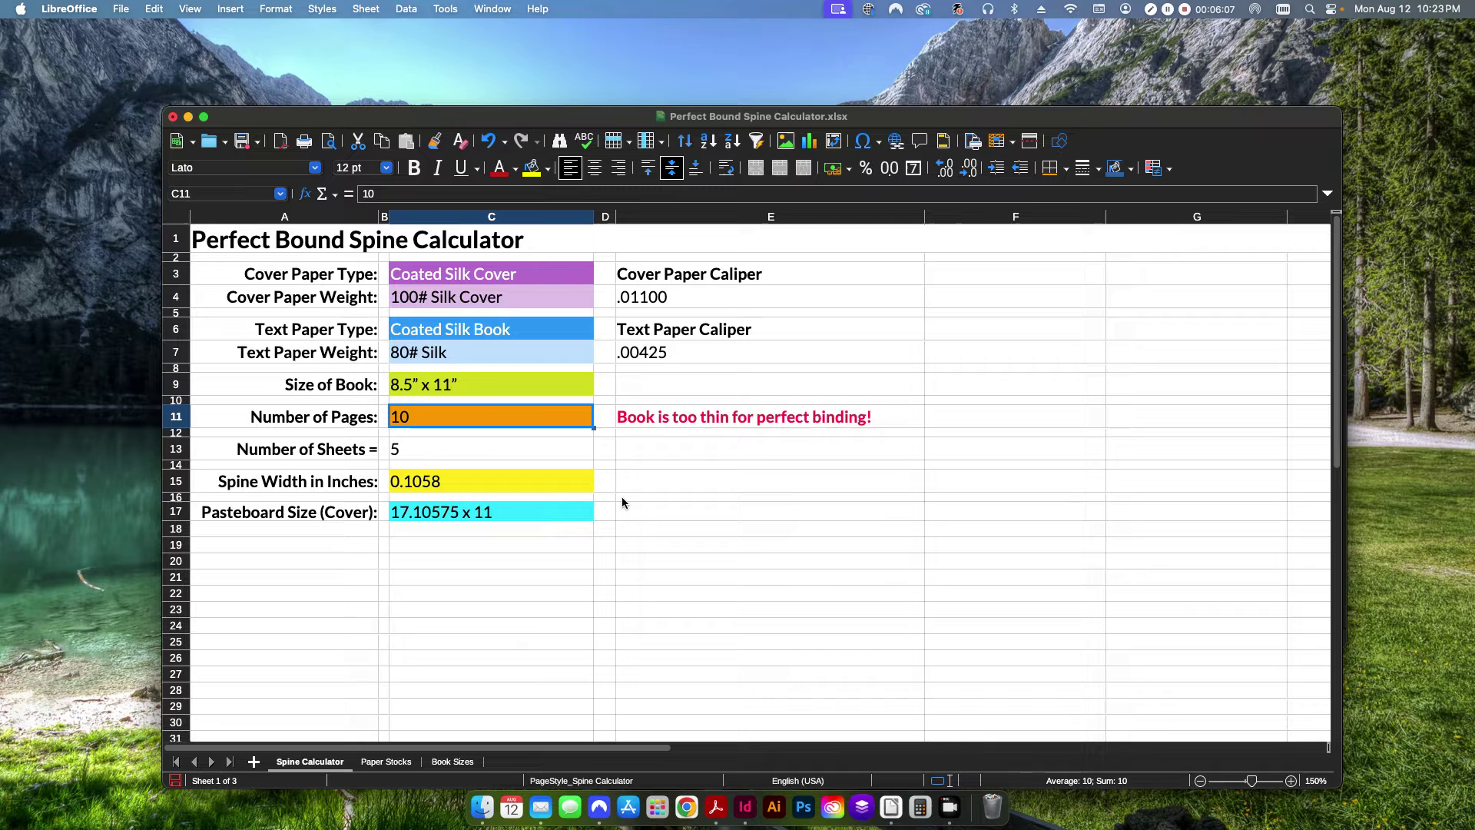
type("4000")
key("Return")
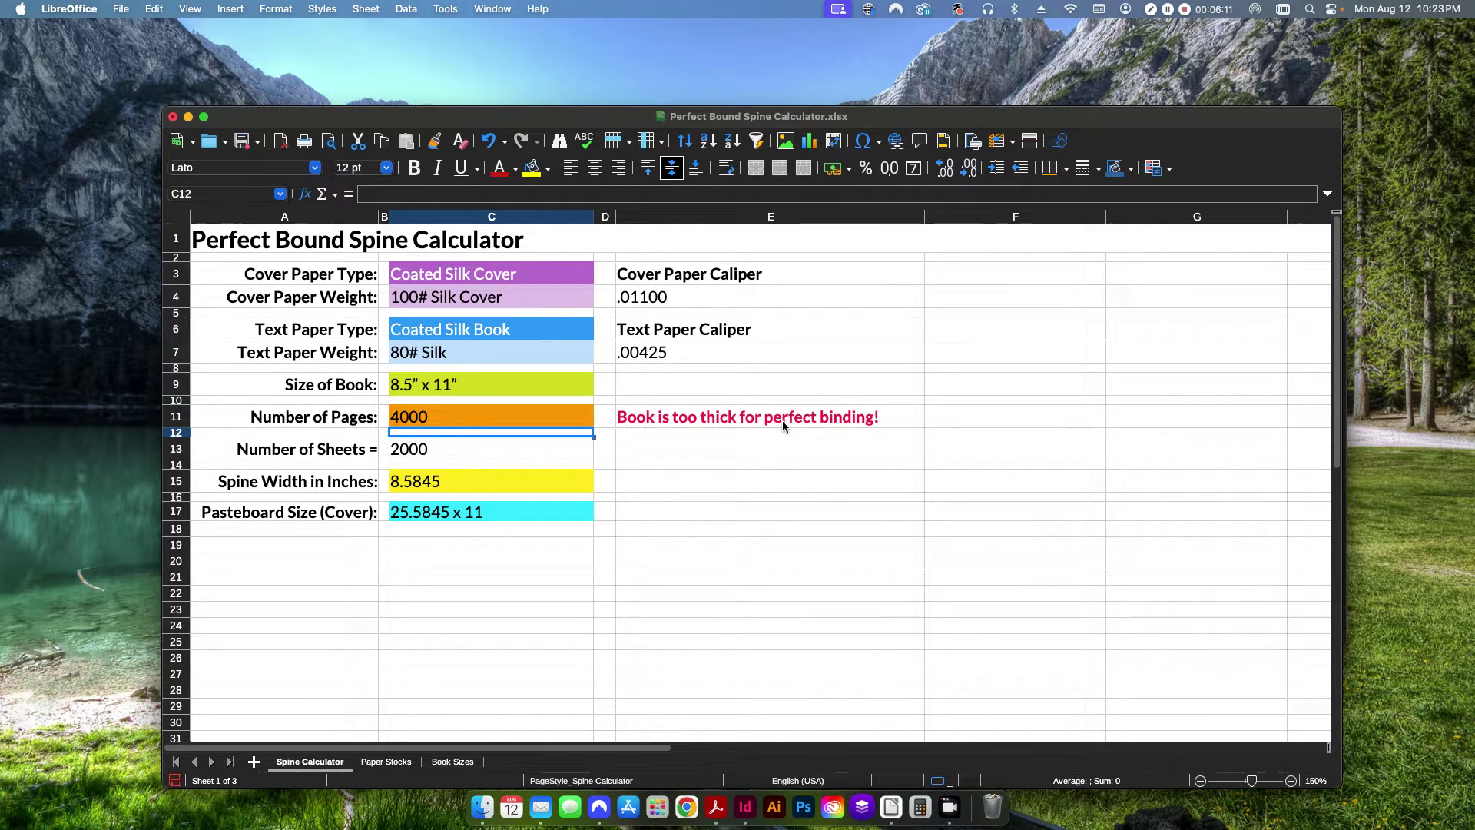
left_click(542, 420)
type("250")
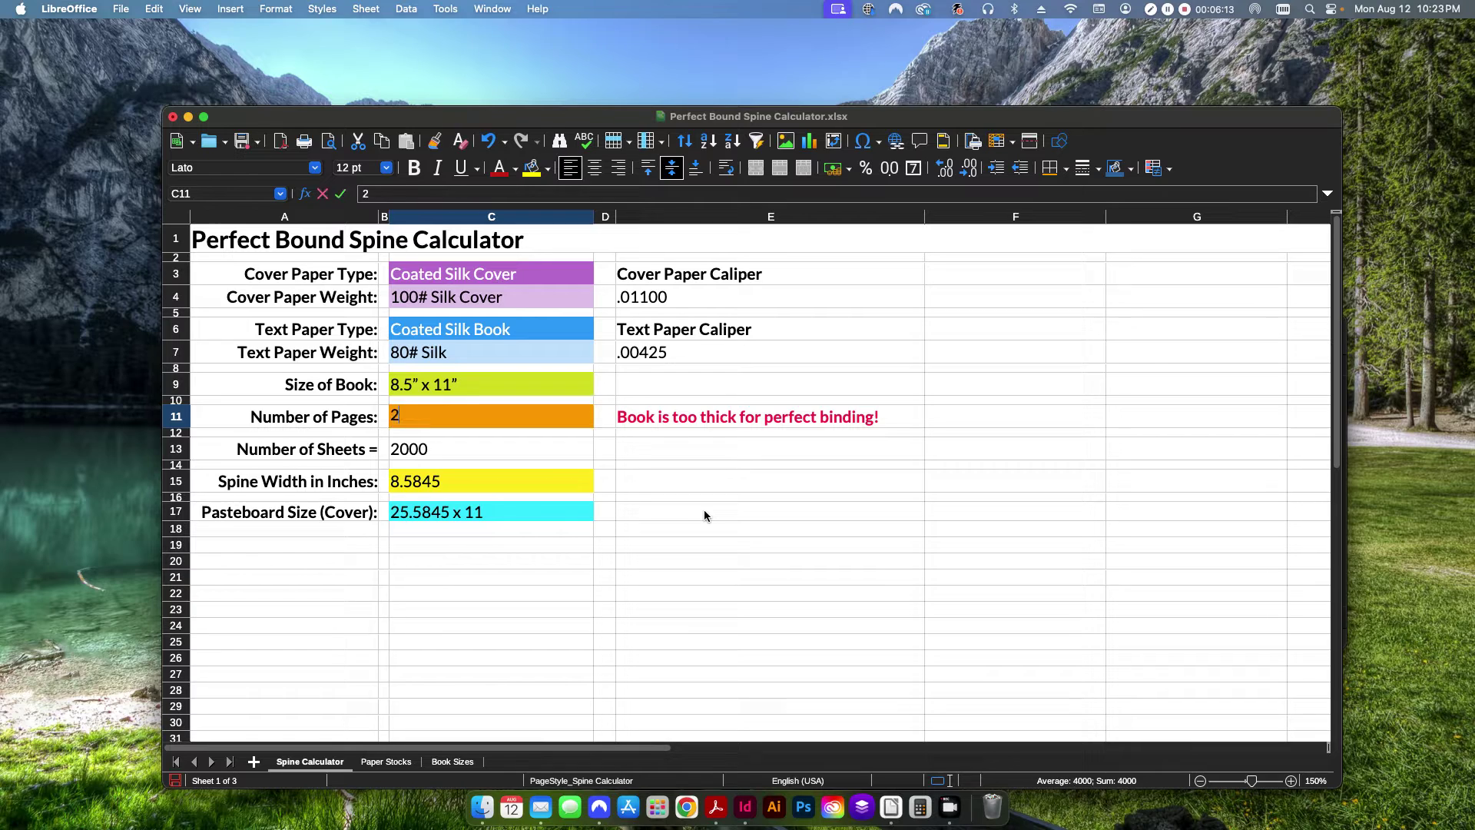
key("Return")
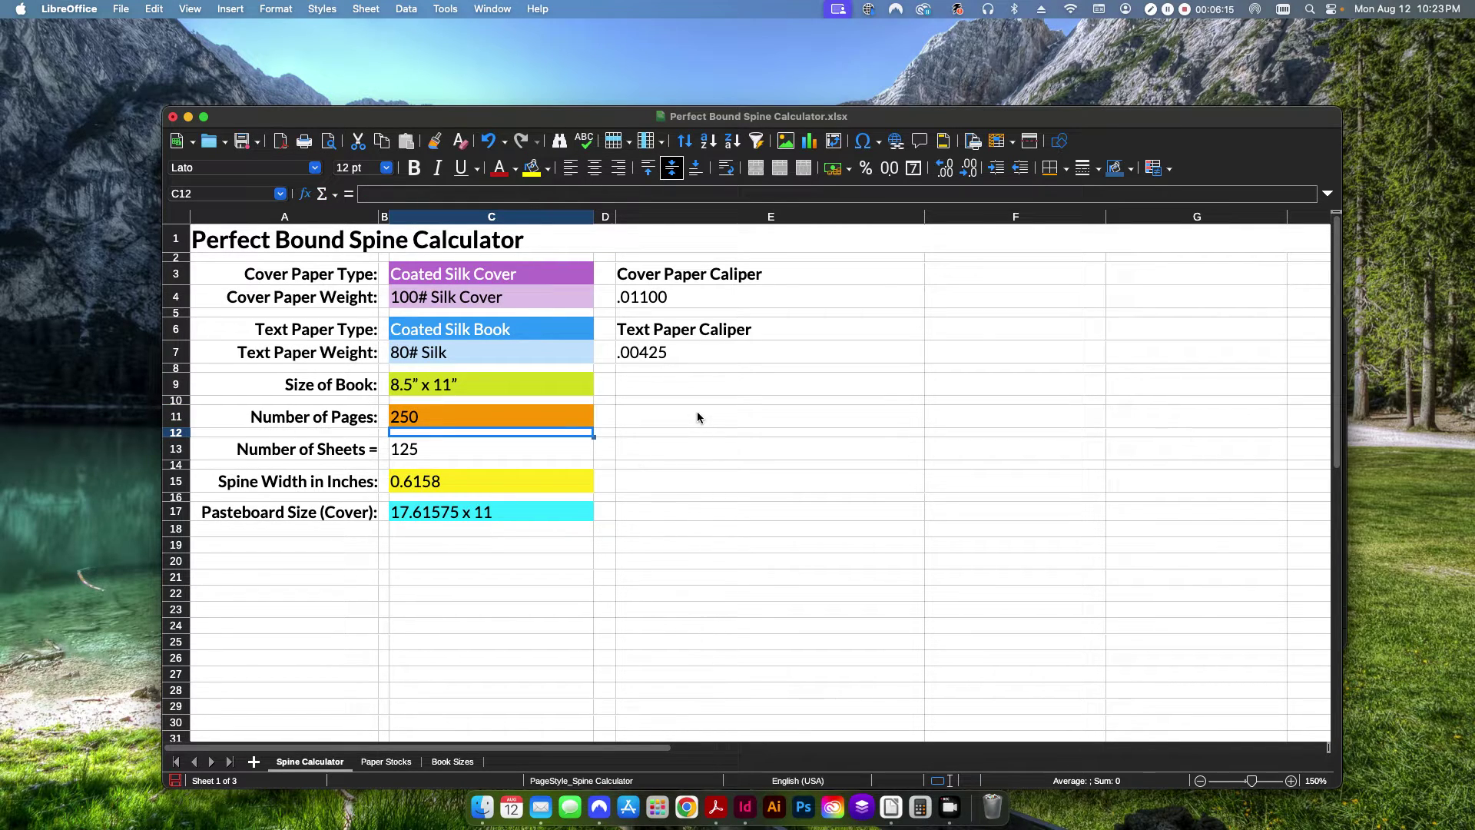
left_click(657, 416)
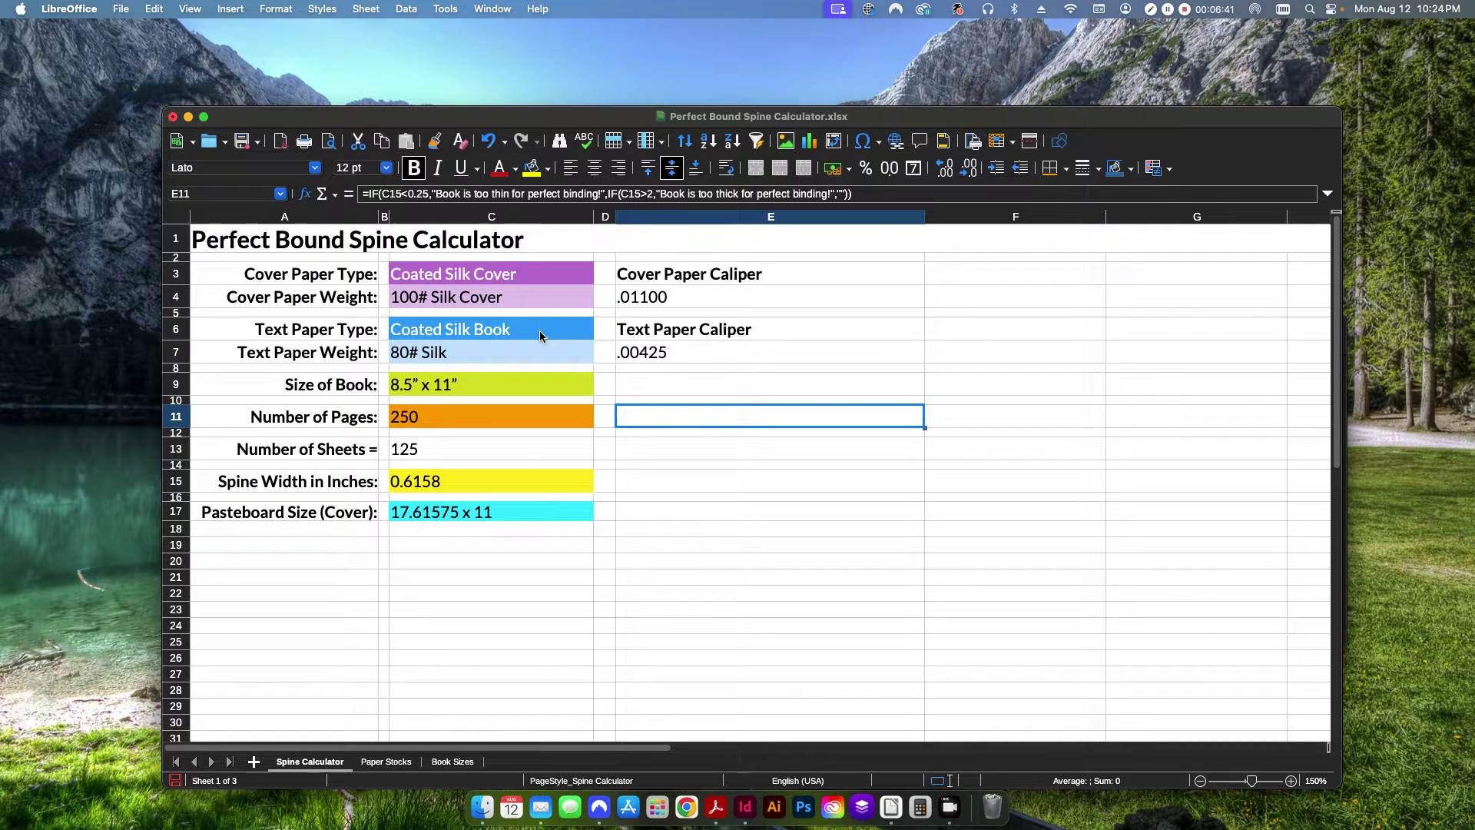
Read the C15 spine-width and C17 pasteboard formulas, then switch to Adobe InDesign.
left_click(561, 421)
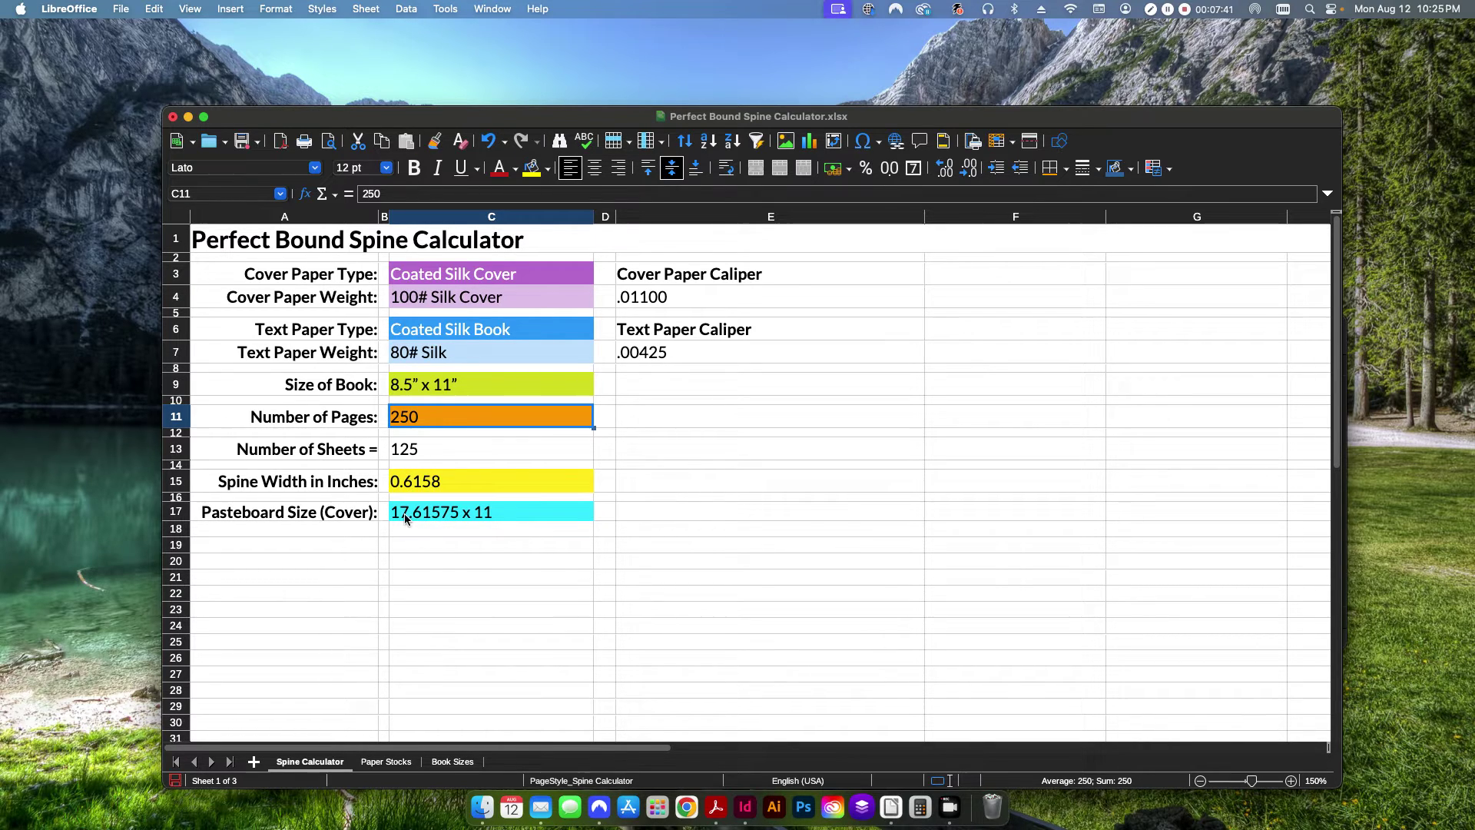
left_click(447, 515)
left_click(468, 487)
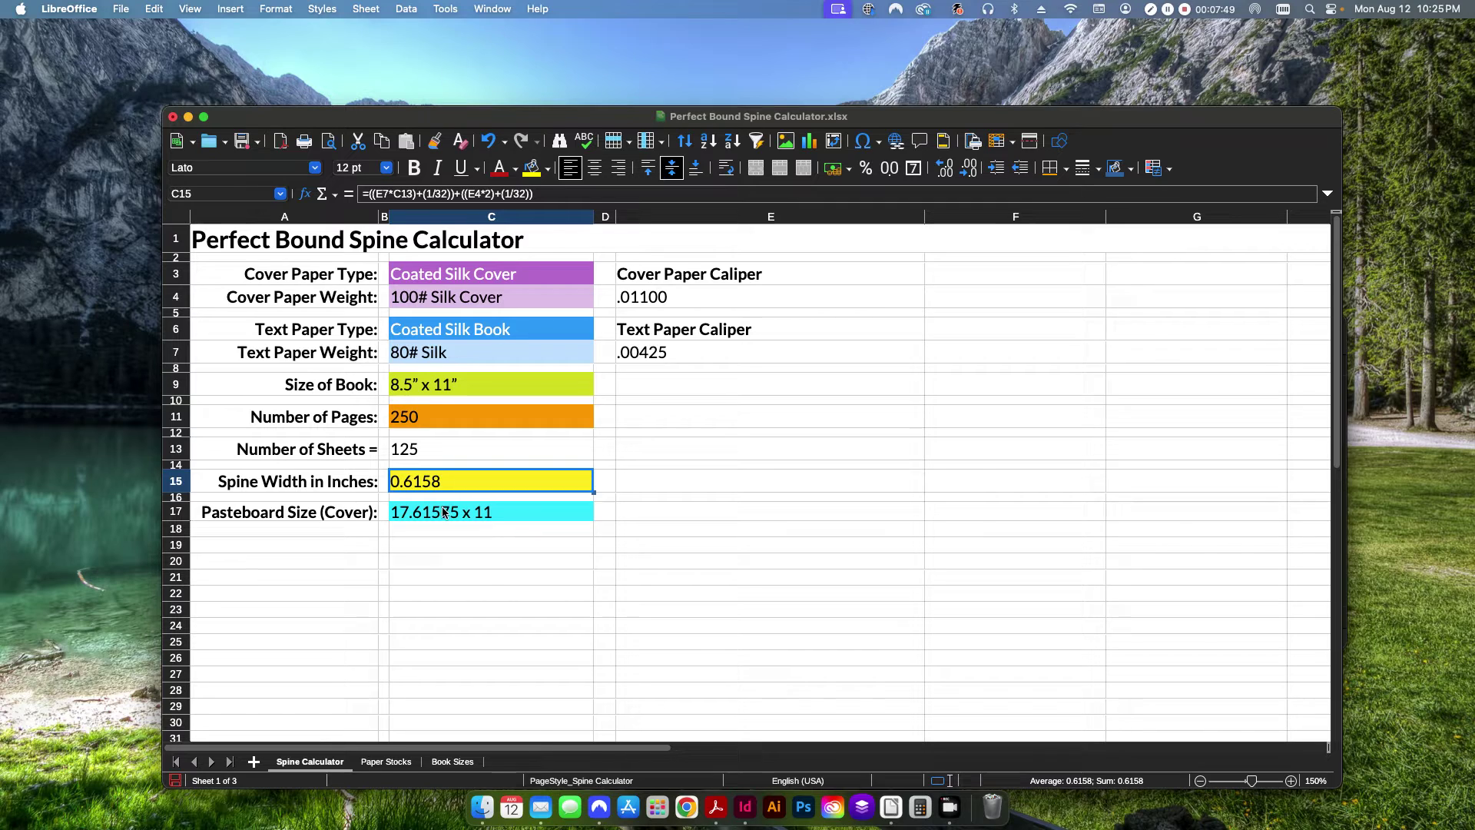
left_click(539, 519)
left_click(649, 545)
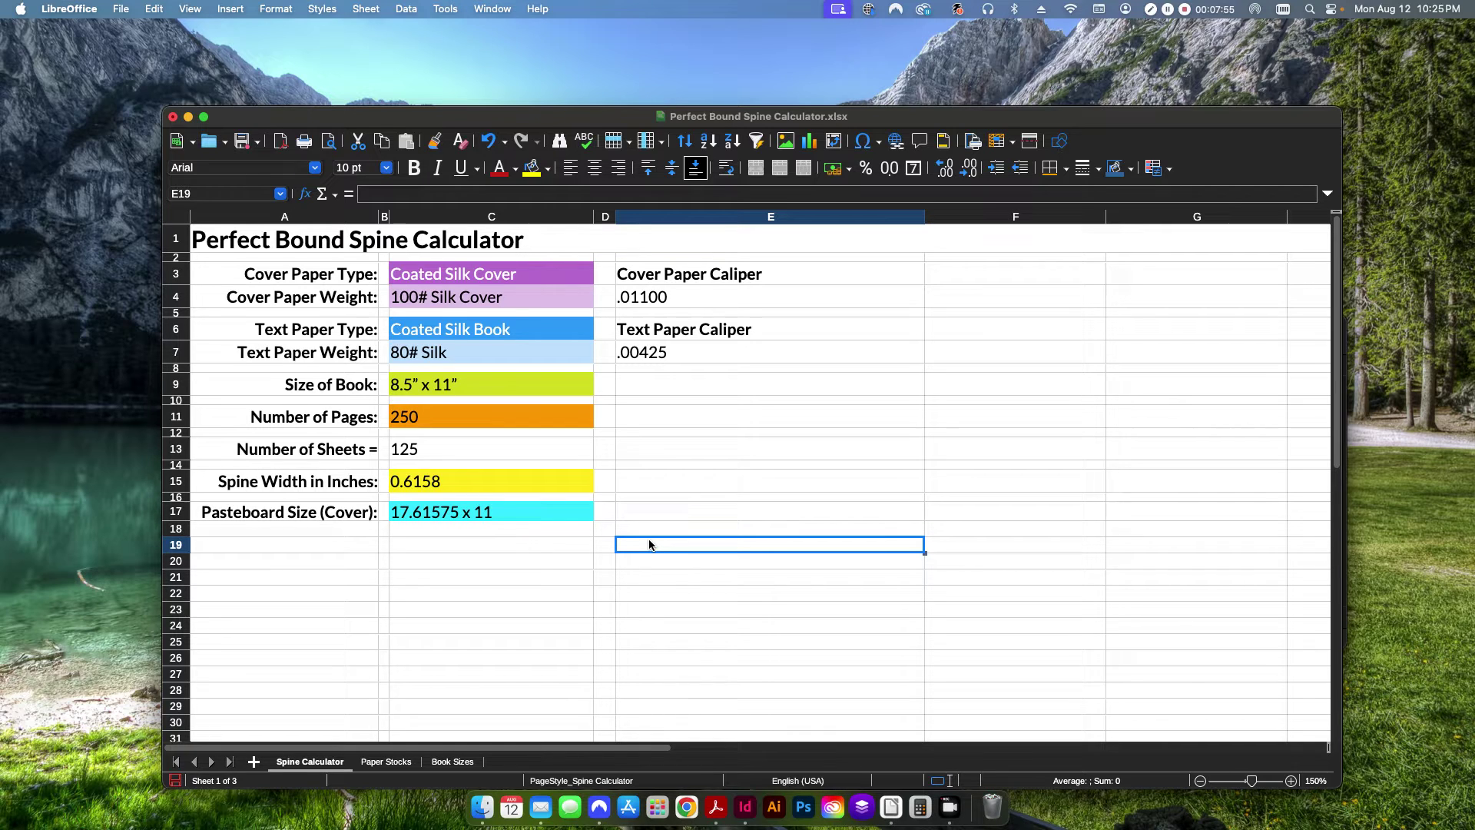
left_click(741, 822)
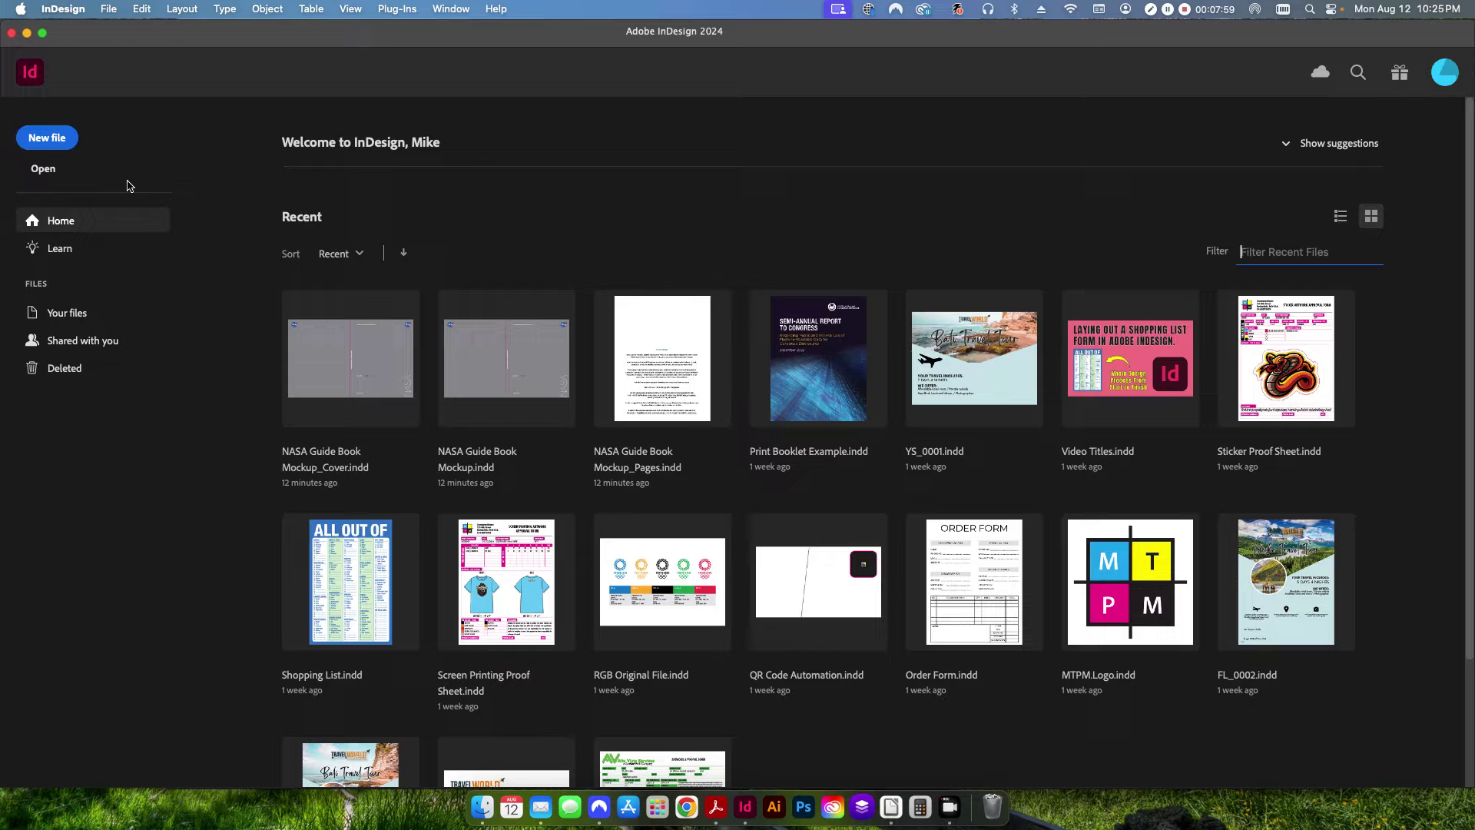
Start a new document 8.5 in wide with 250 facing pages, confirming the count in Calc.
left_click(47, 138)
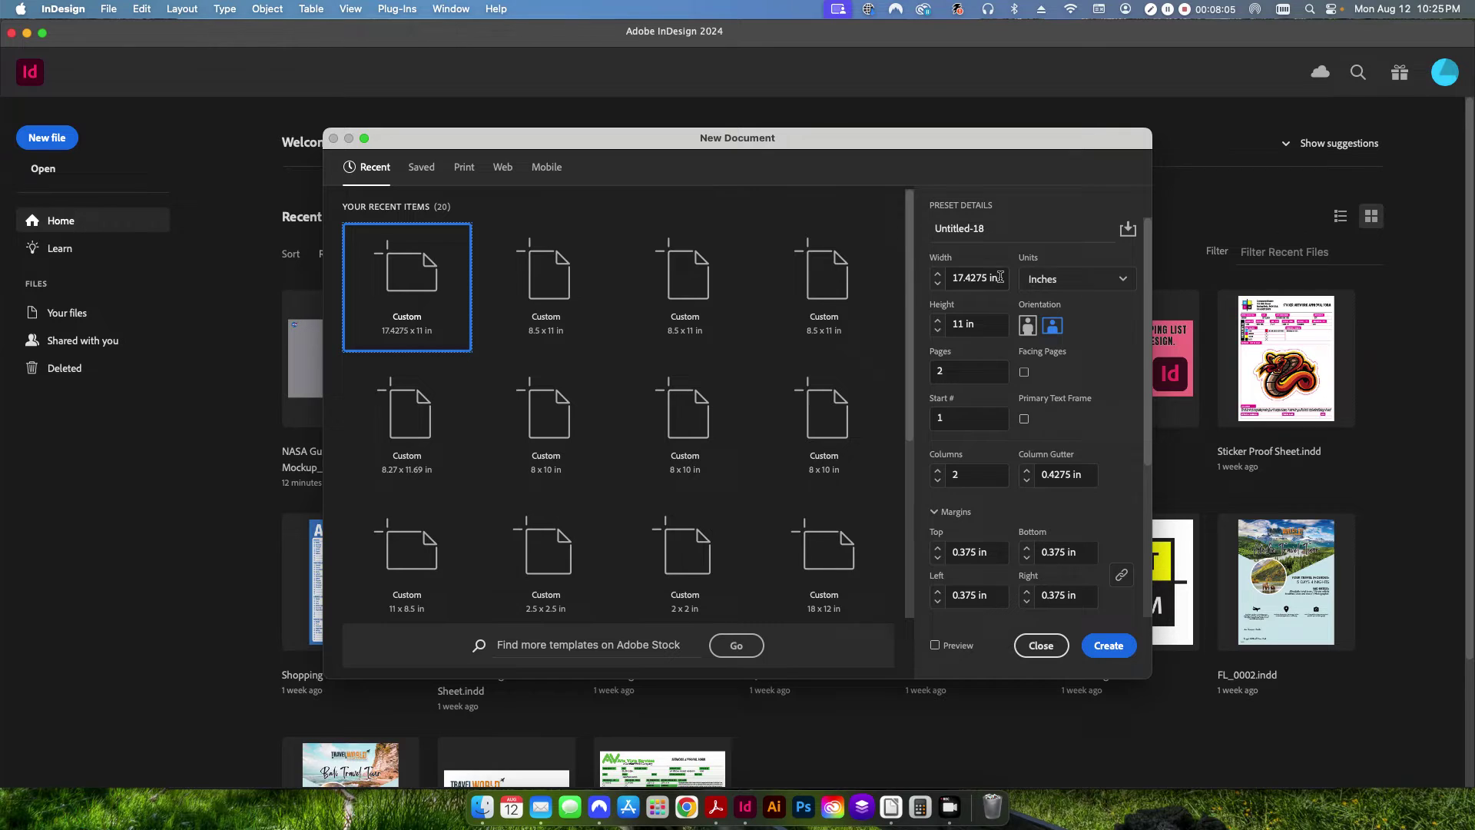
left_click(999, 276)
type("8")
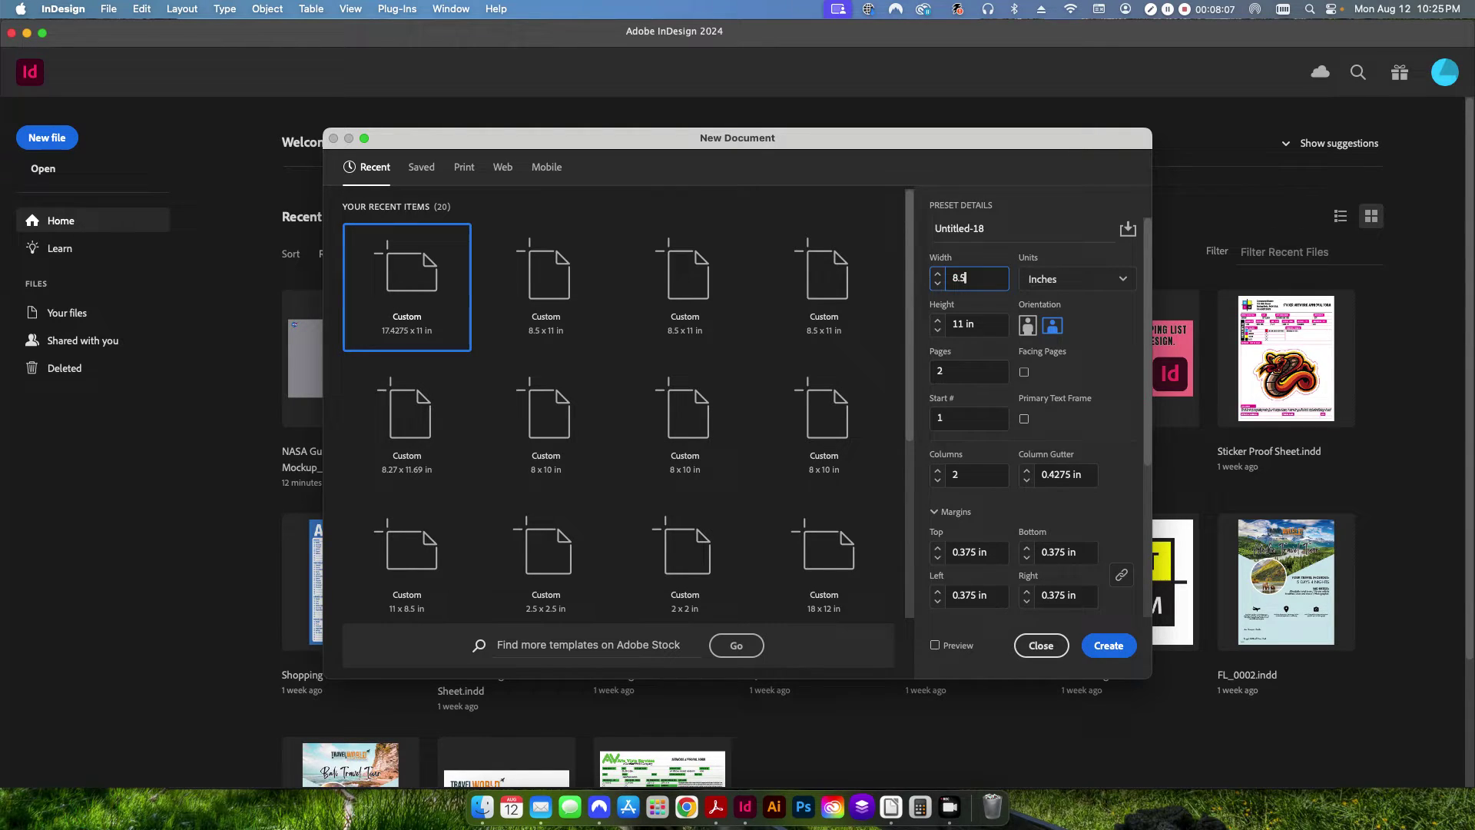
type(".5")
left_click(985, 374)
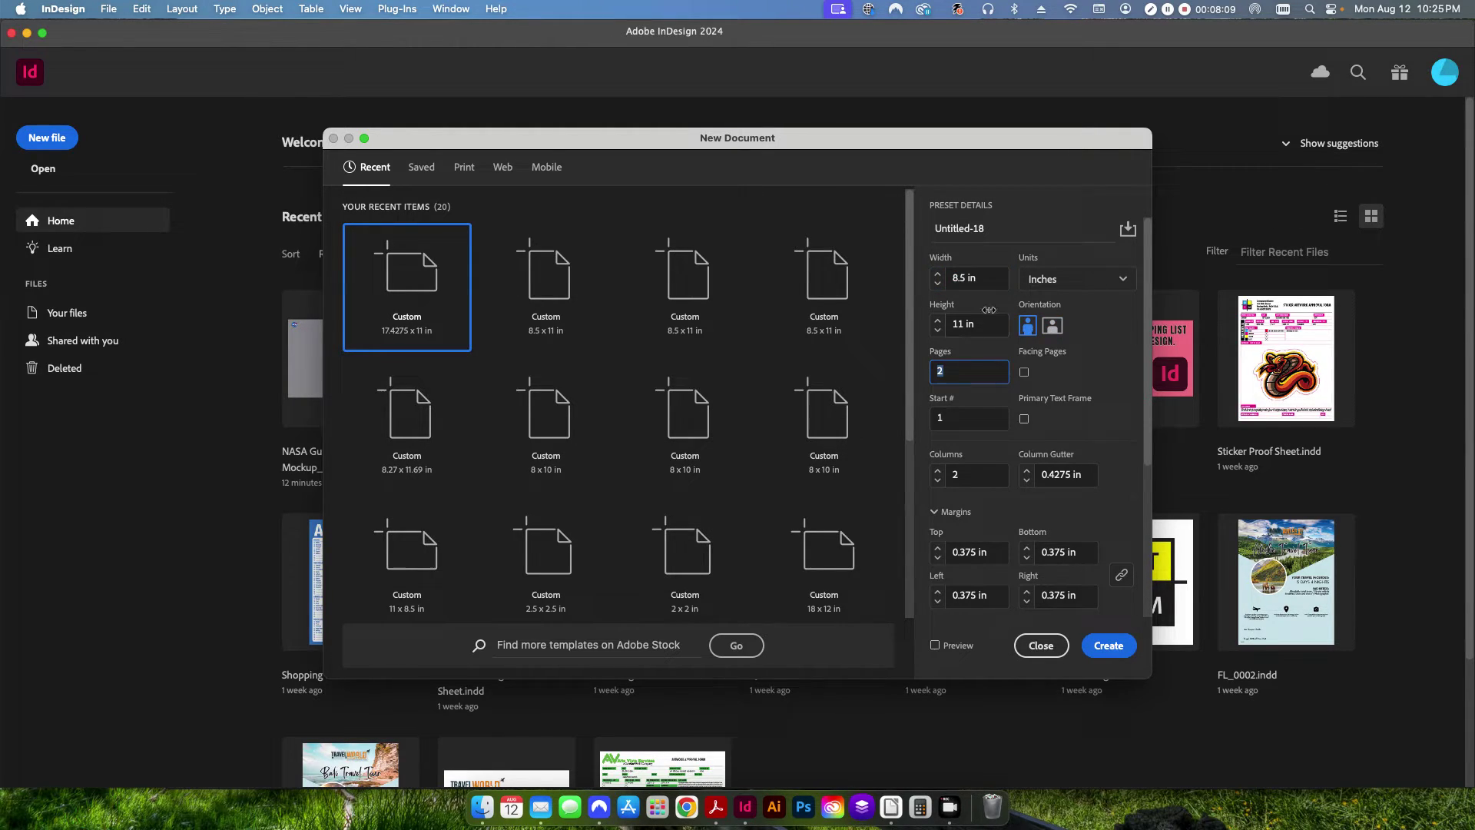
left_click(892, 806)
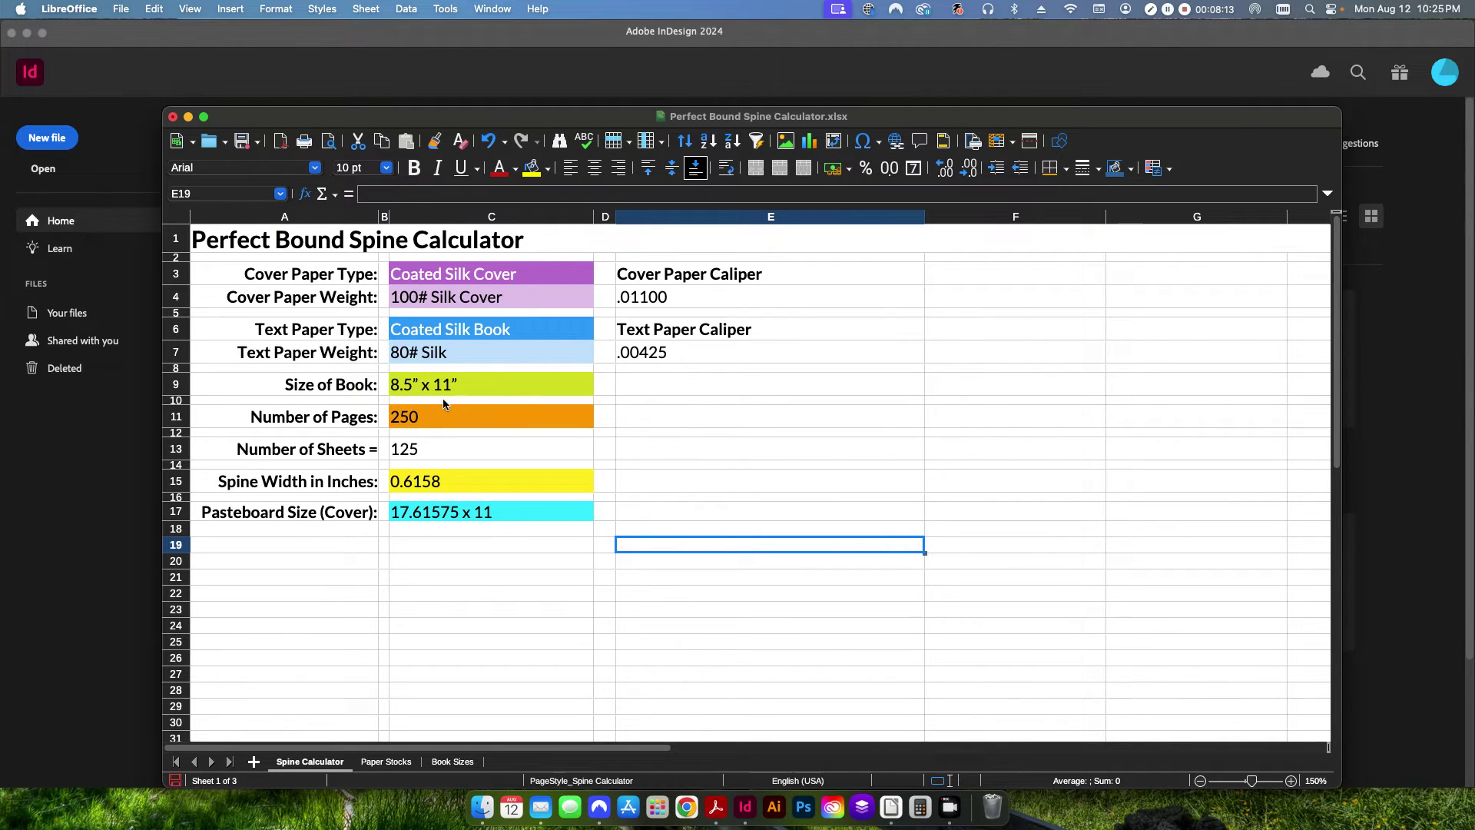
left_click(94, 541)
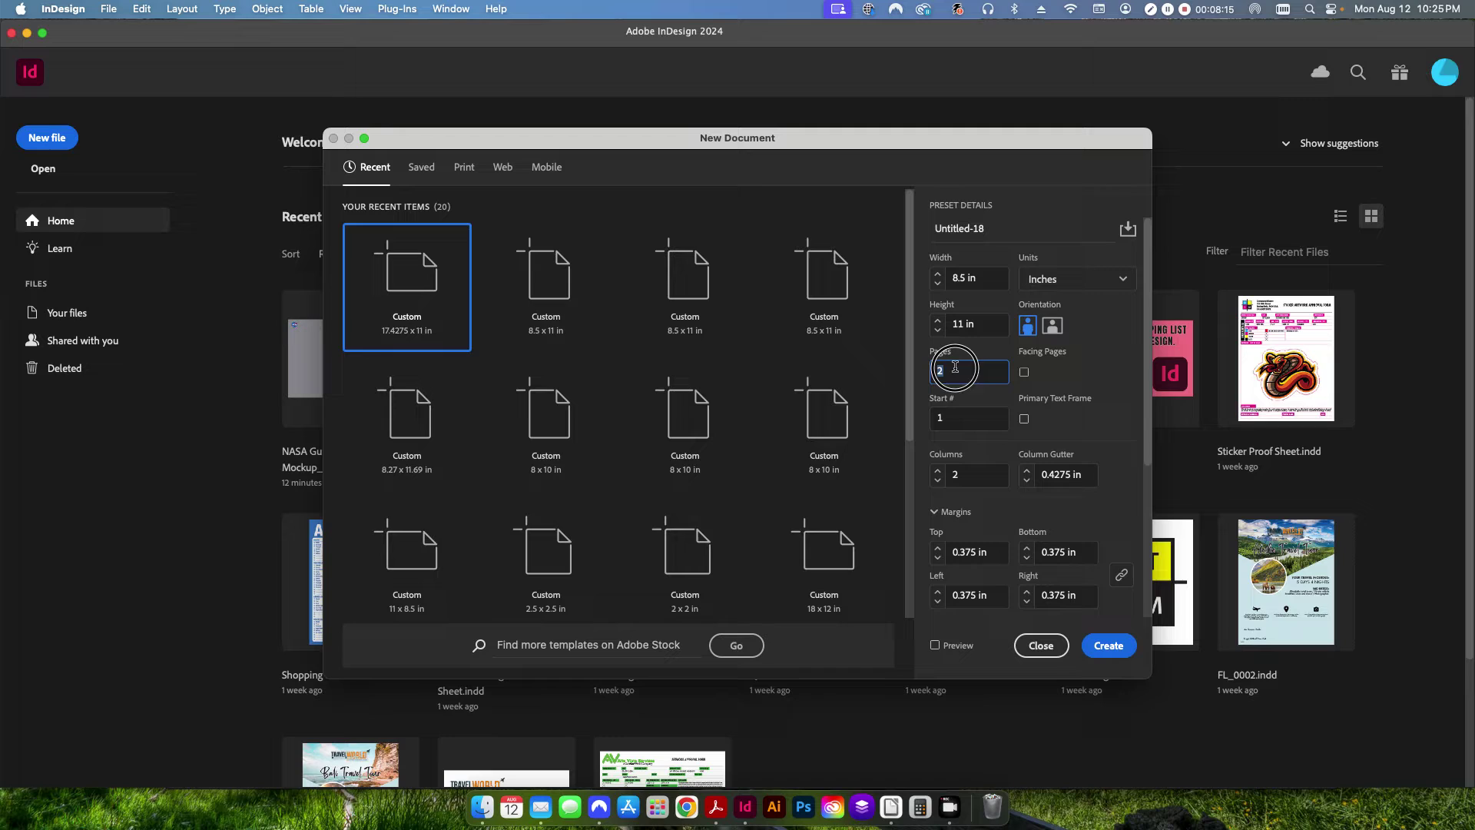
left_click(891, 807)
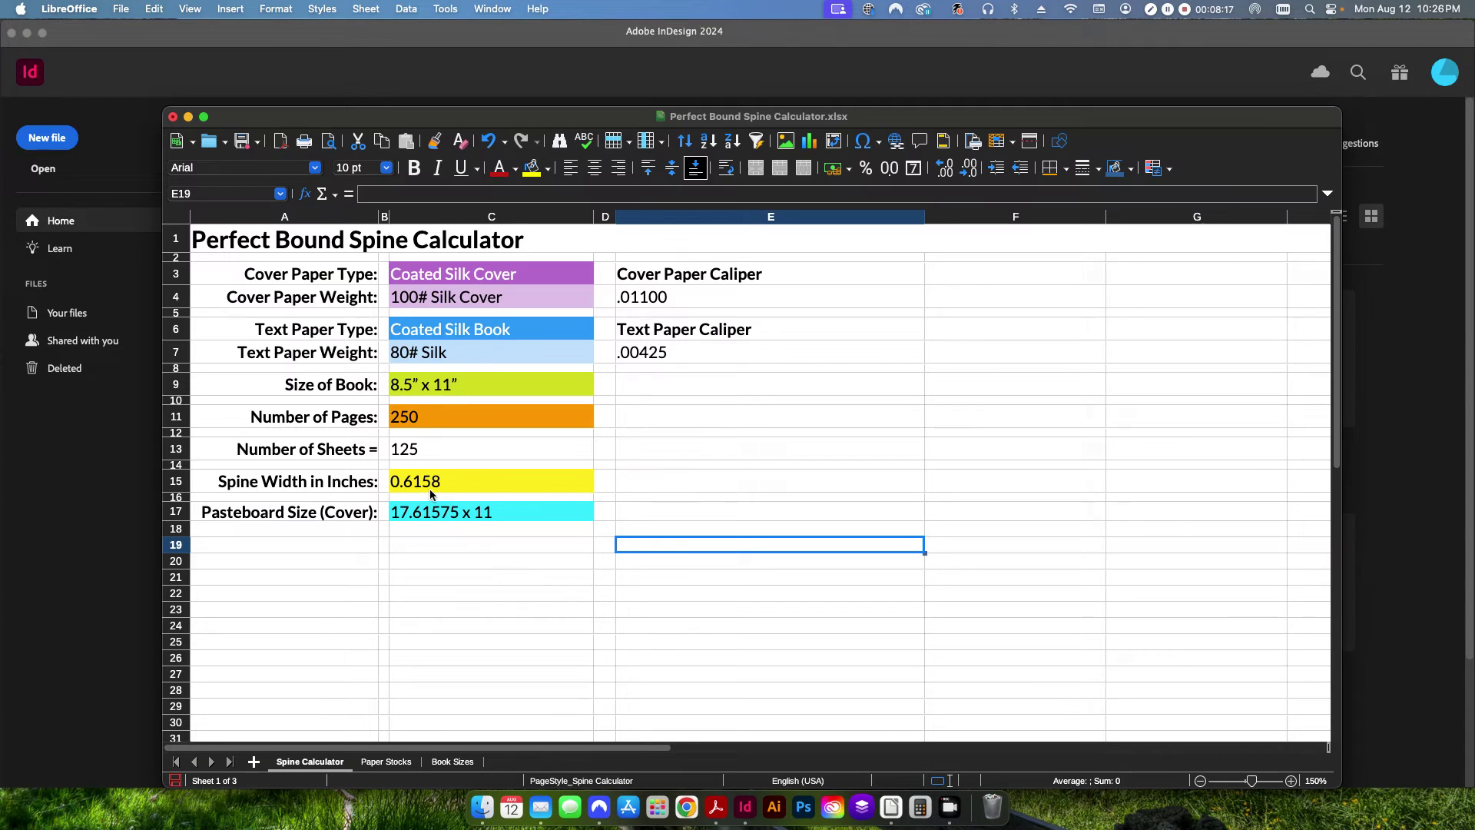
left_click(745, 809)
type("250")
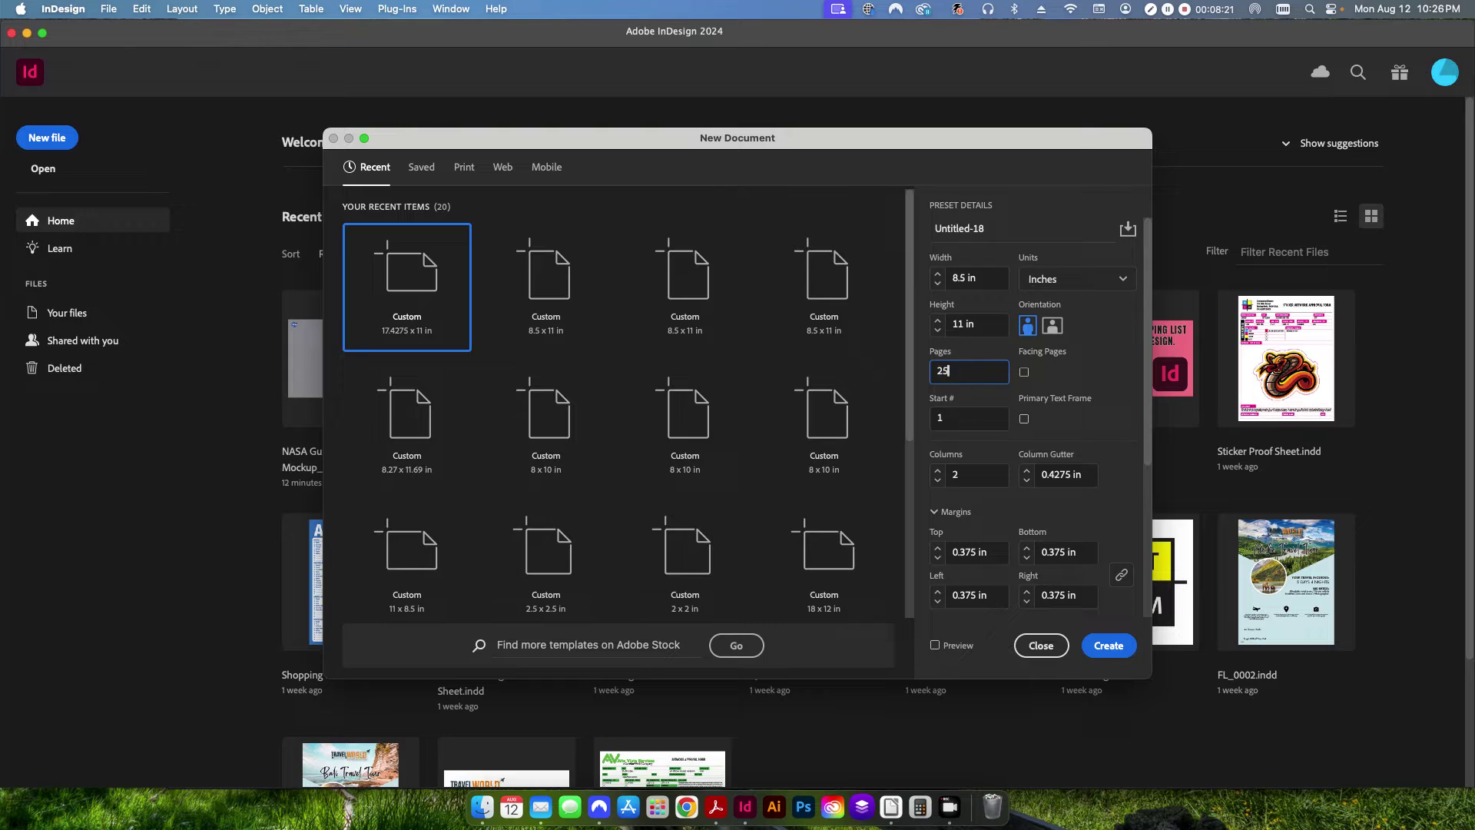
left_click(1025, 373)
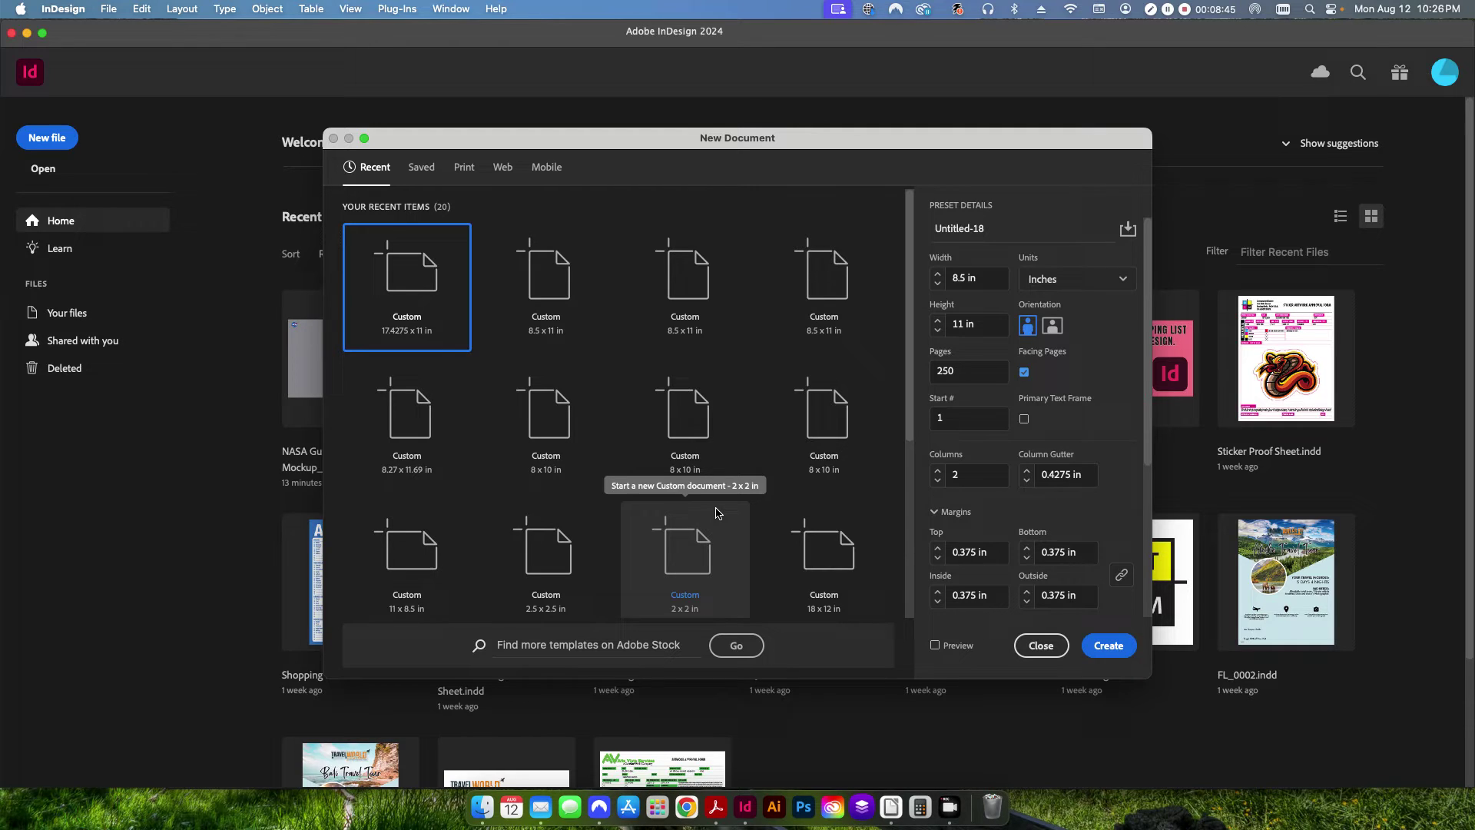
Use 1 column, unlink the margins and raise the inside margin to 0.875 in.
scroll(997, 491, "down", 1)
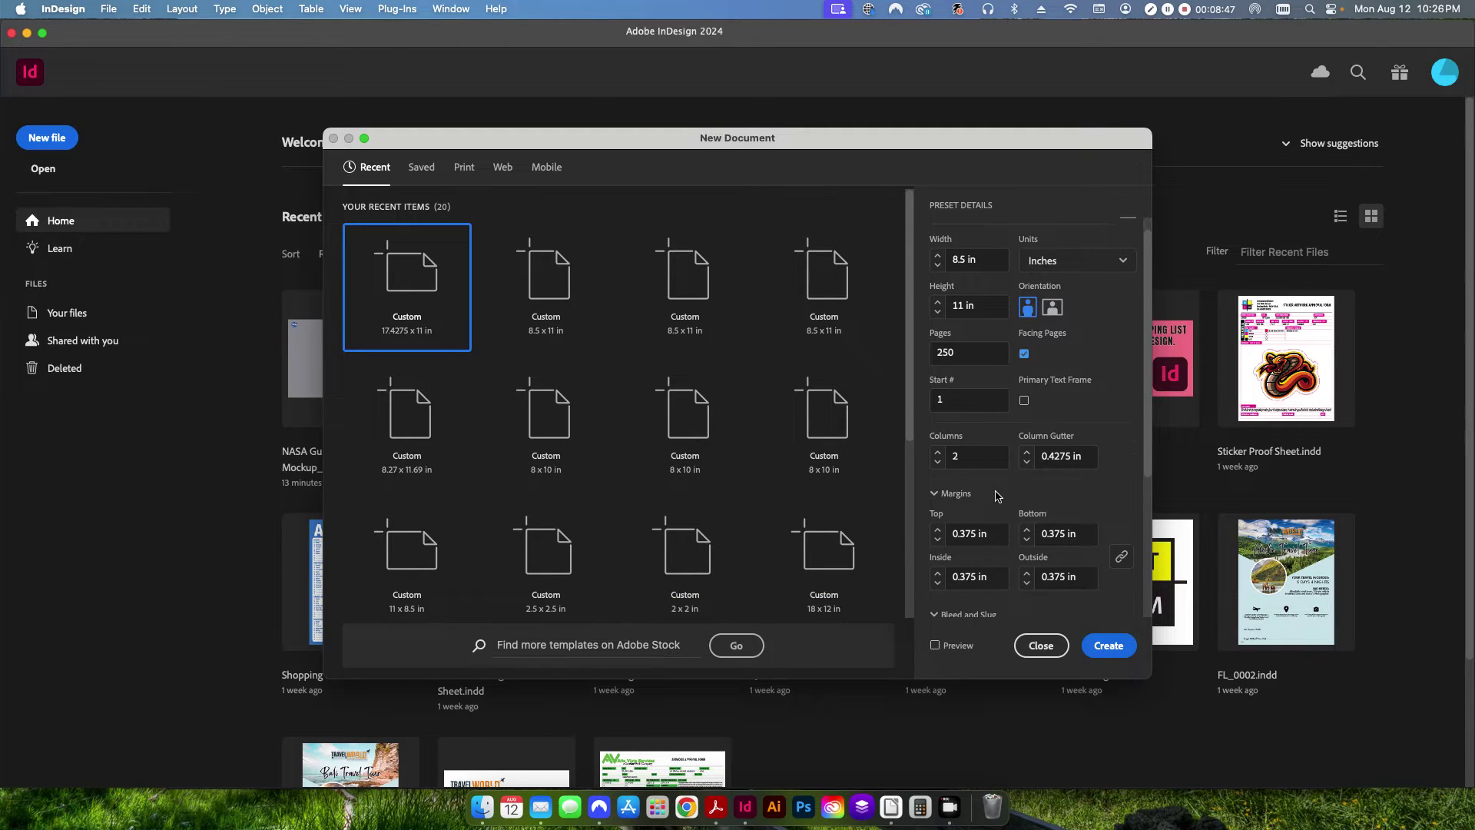
left_click(938, 463)
scroll(1006, 488, "down", 5)
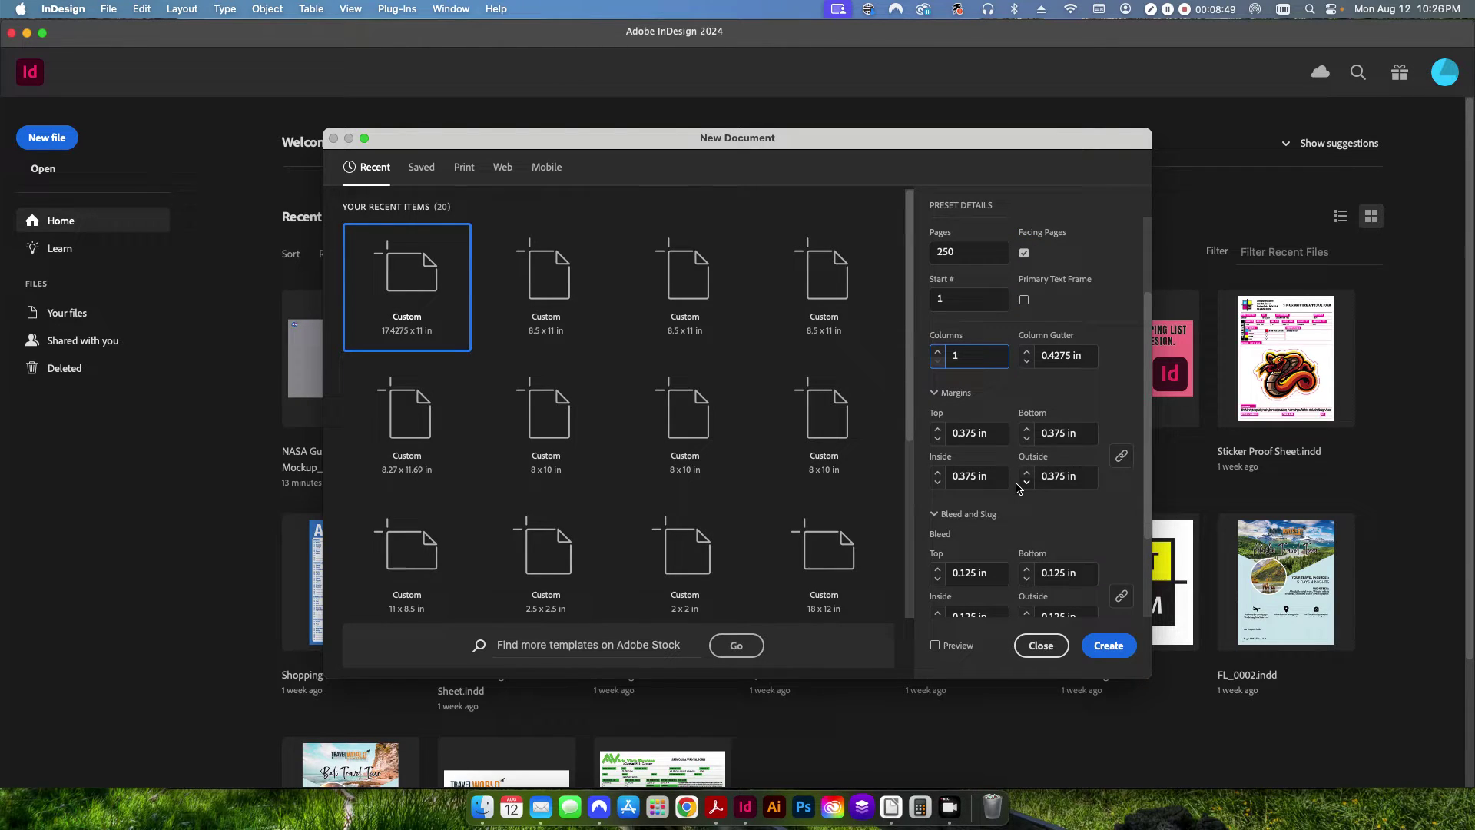
scroll(1014, 491, "down", 3)
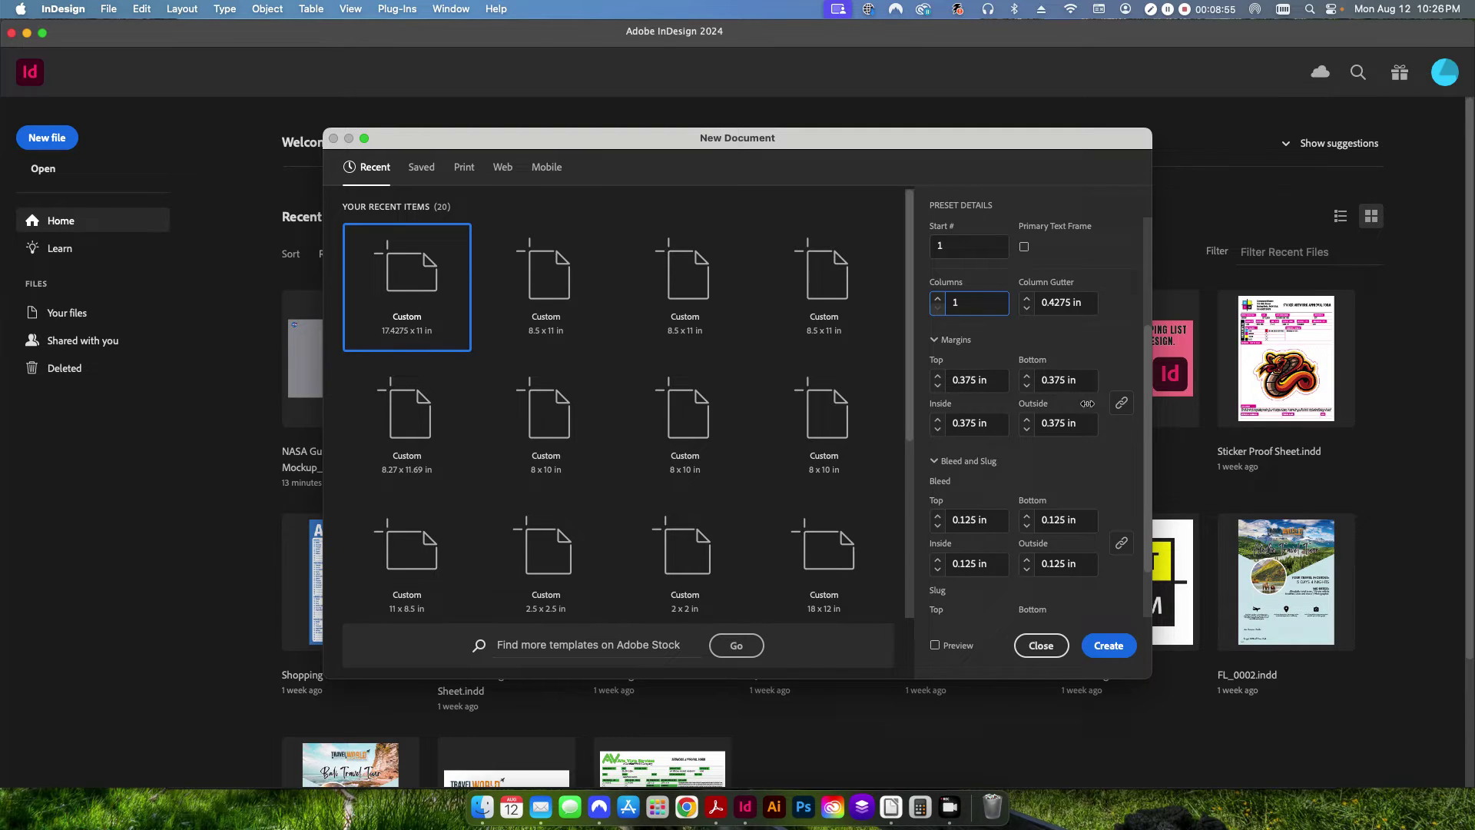
left_click(1122, 403)
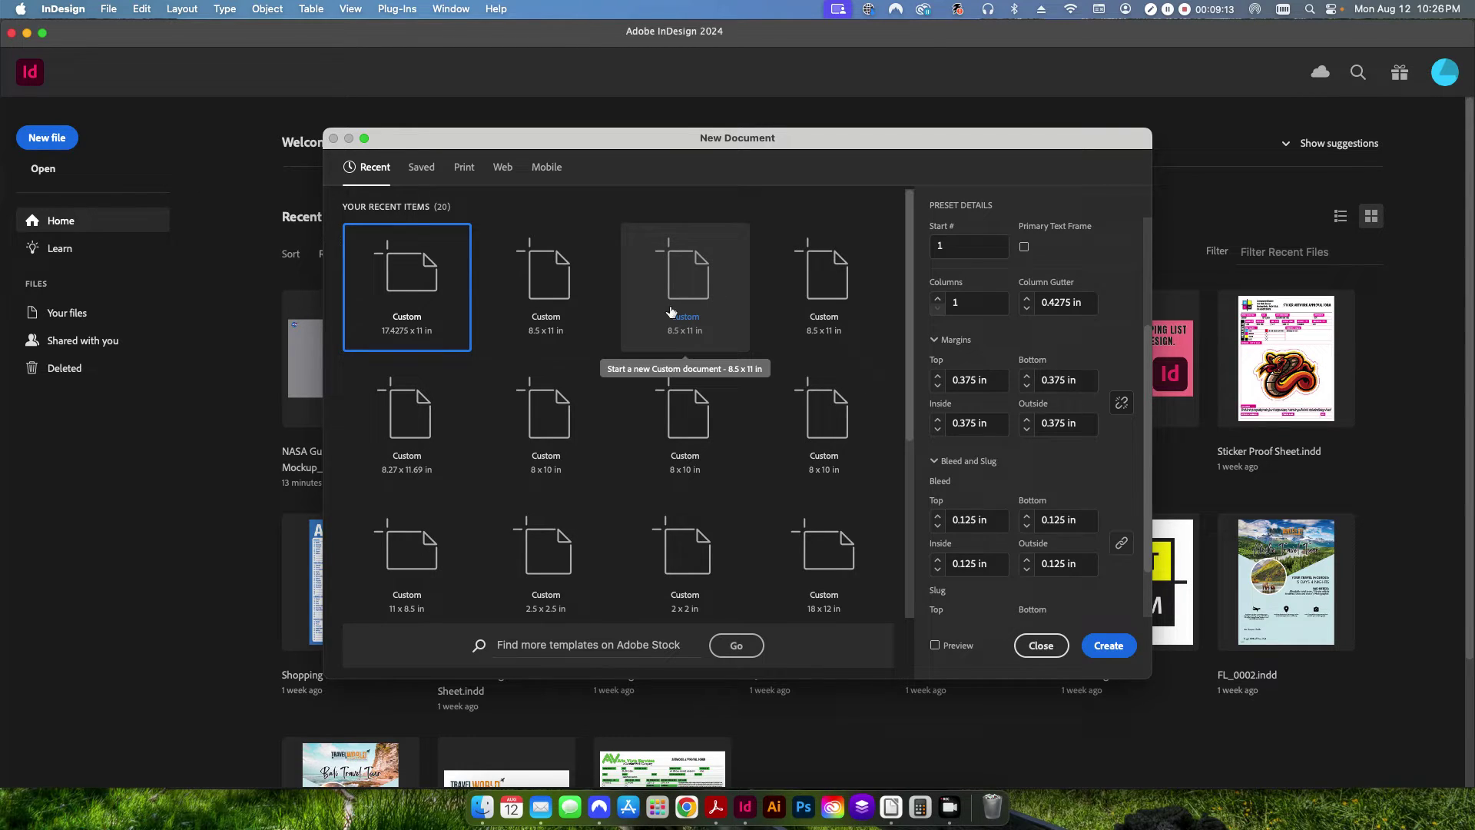
left_click(938, 420)
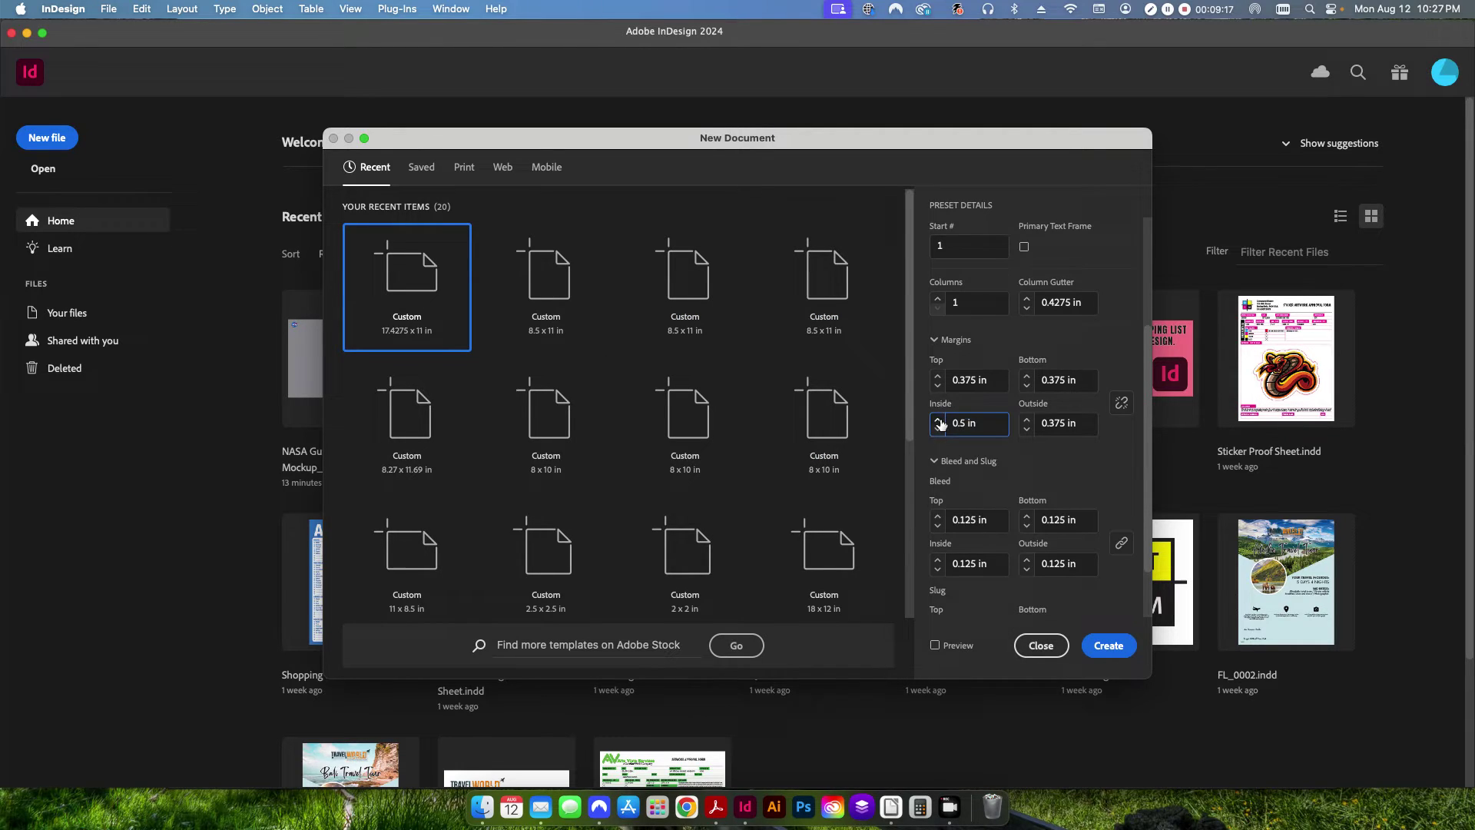
left_click(939, 420)
left_click(938, 419)
left_click(938, 419)
left_click(937, 419)
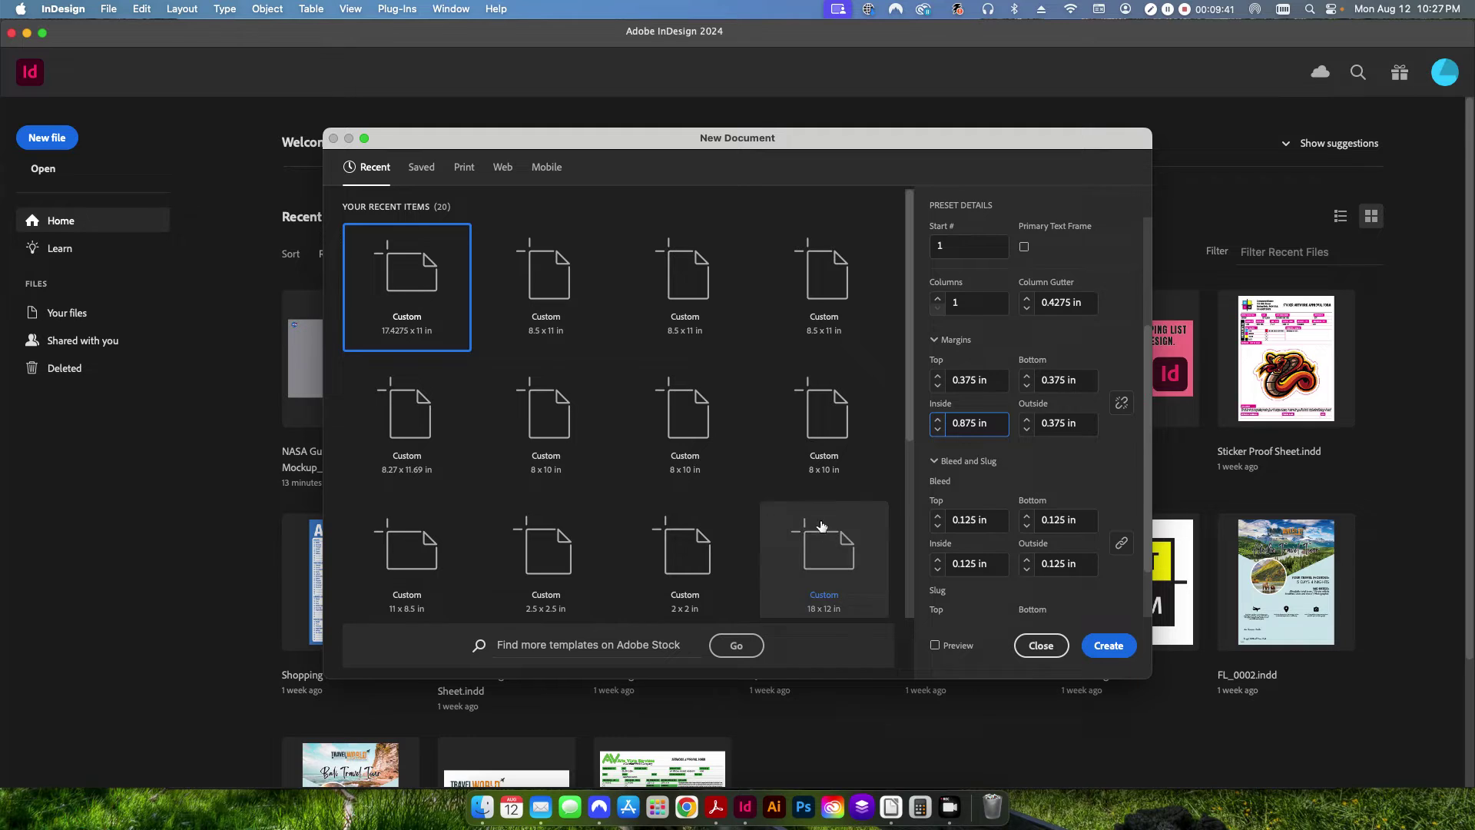
Open Perfect Binding Gutter Example.jpg in Preview, then return to the New Document dialog.
left_click(482, 807)
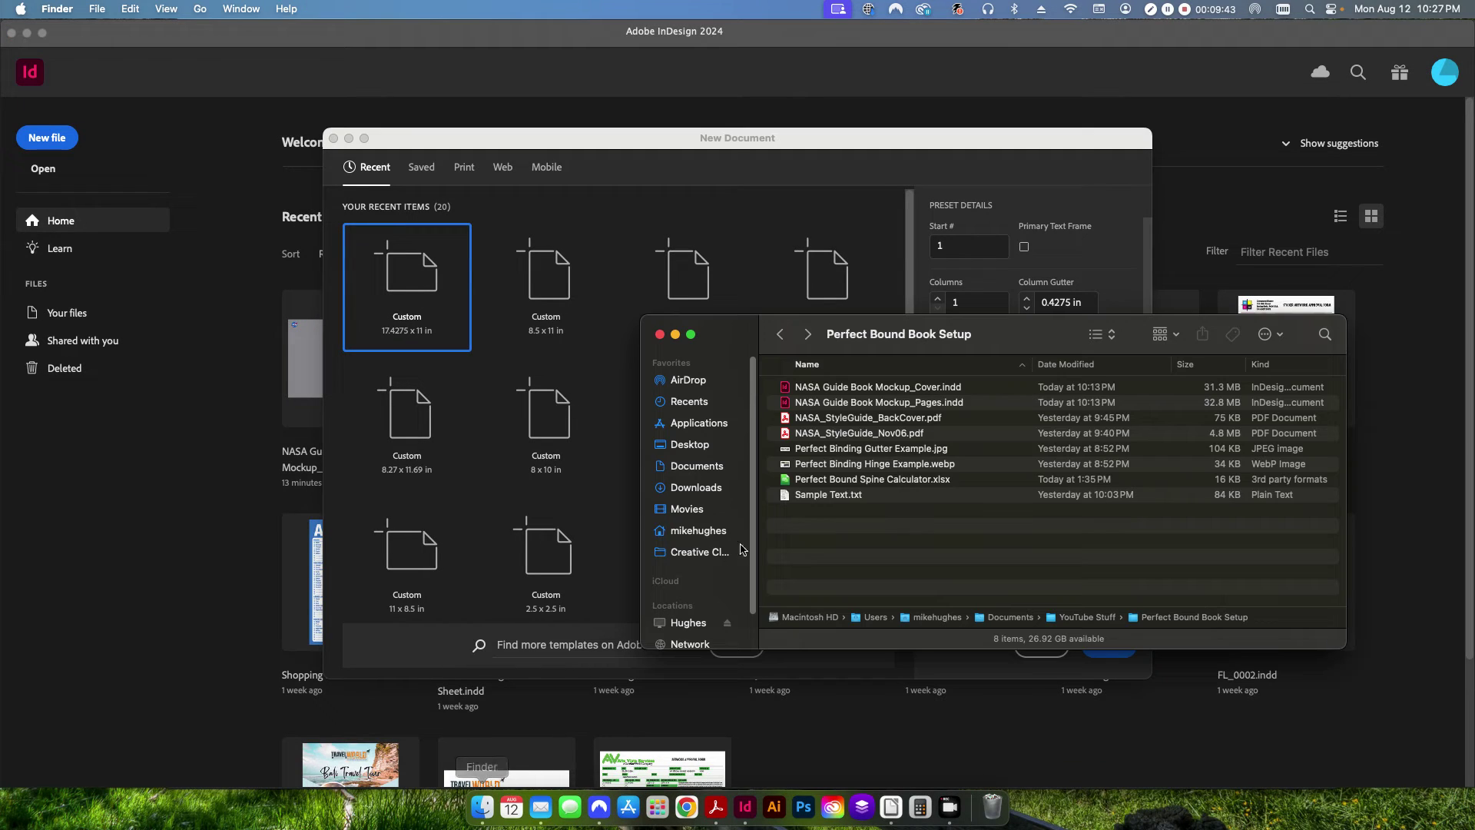
double_click(862, 449)
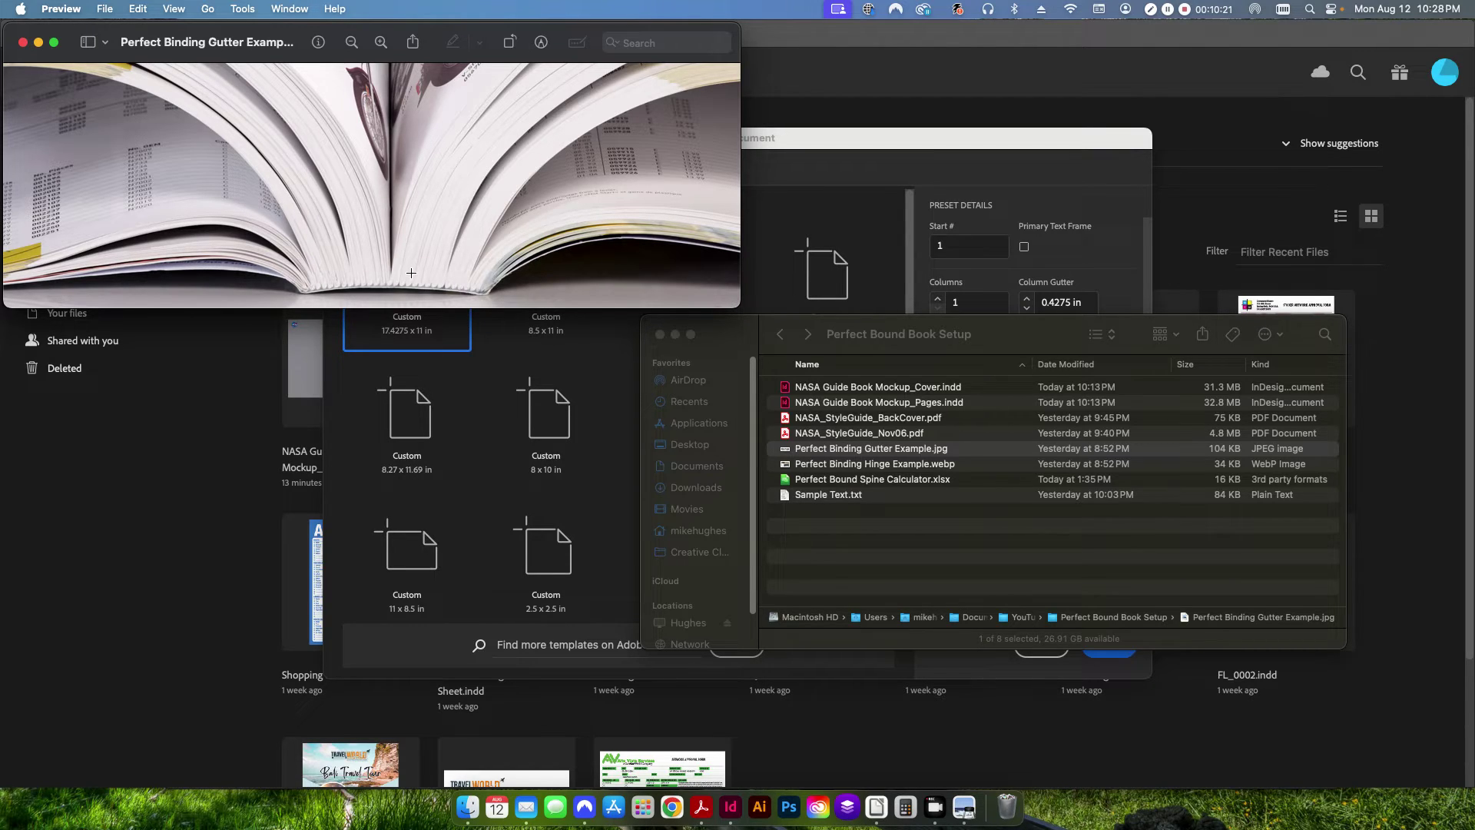
left_click(804, 161)
Lower the inside margin to 0.5 in, then view the Perfect Binding Hinge Example.webp image from Finder.
left_click(939, 429)
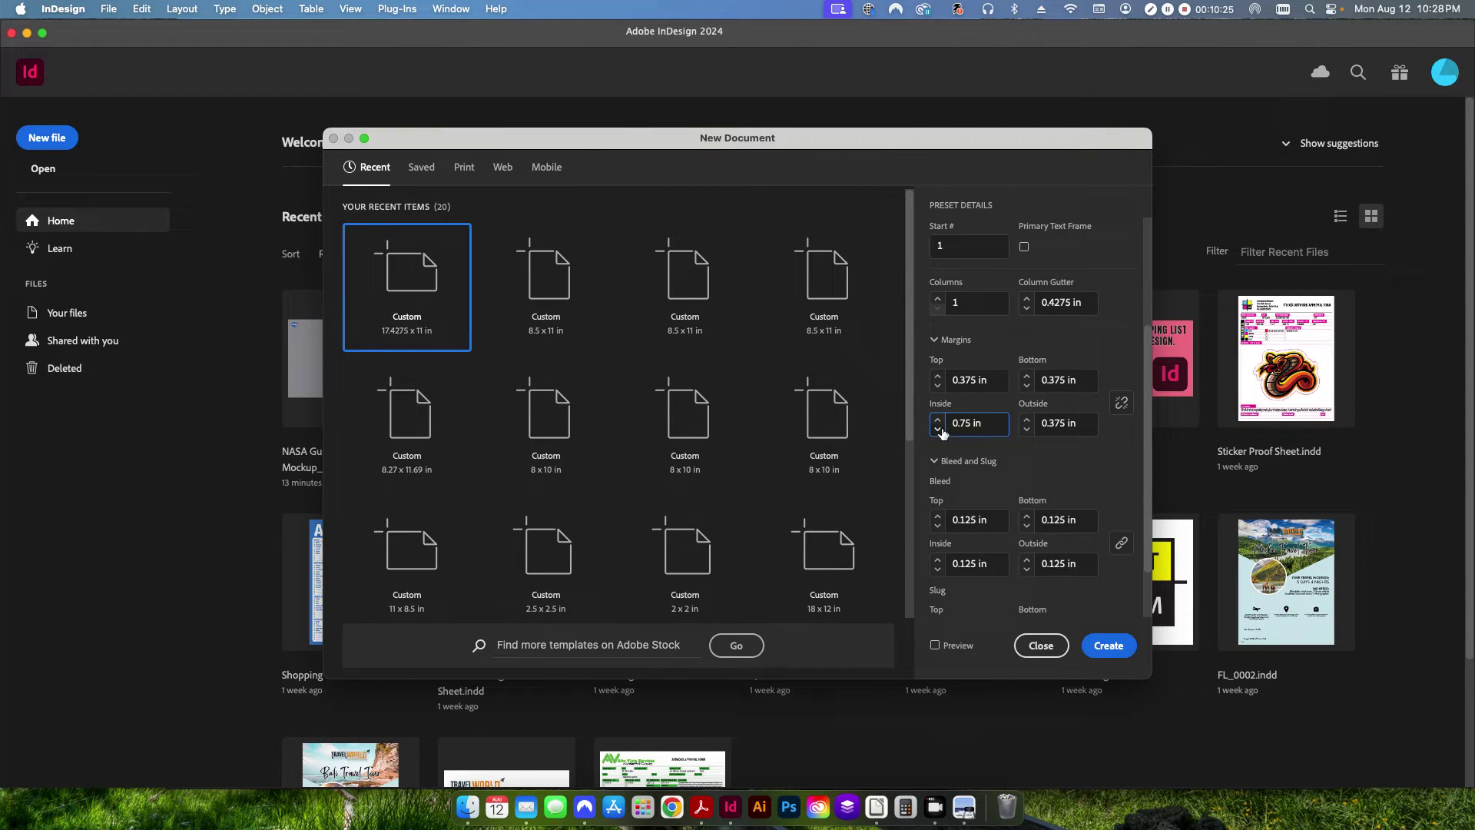
left_click(938, 428)
left_click(938, 419)
left_click(938, 428)
left_click(938, 428)
left_click(467, 806)
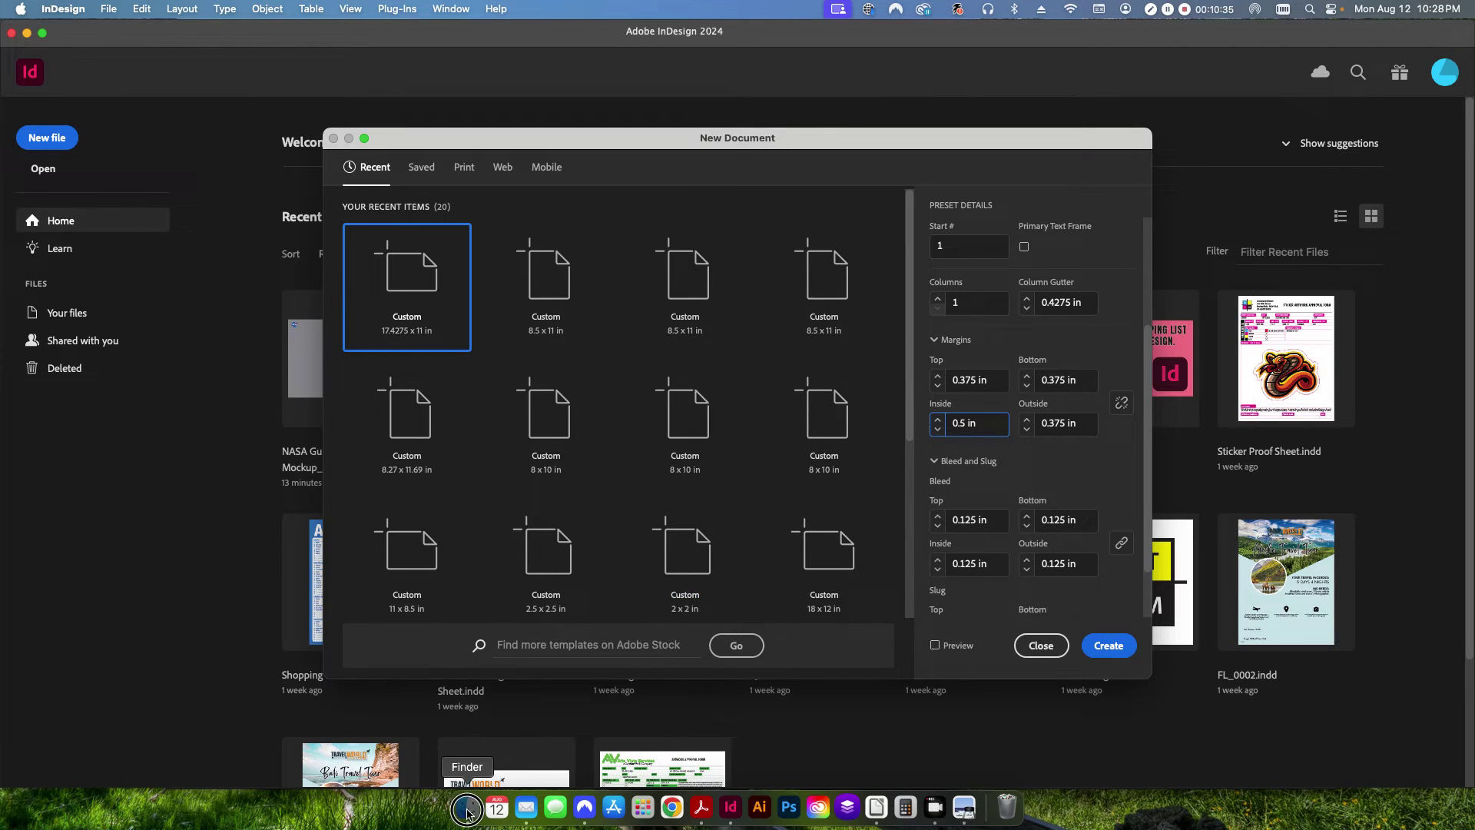
double_click(828, 465)
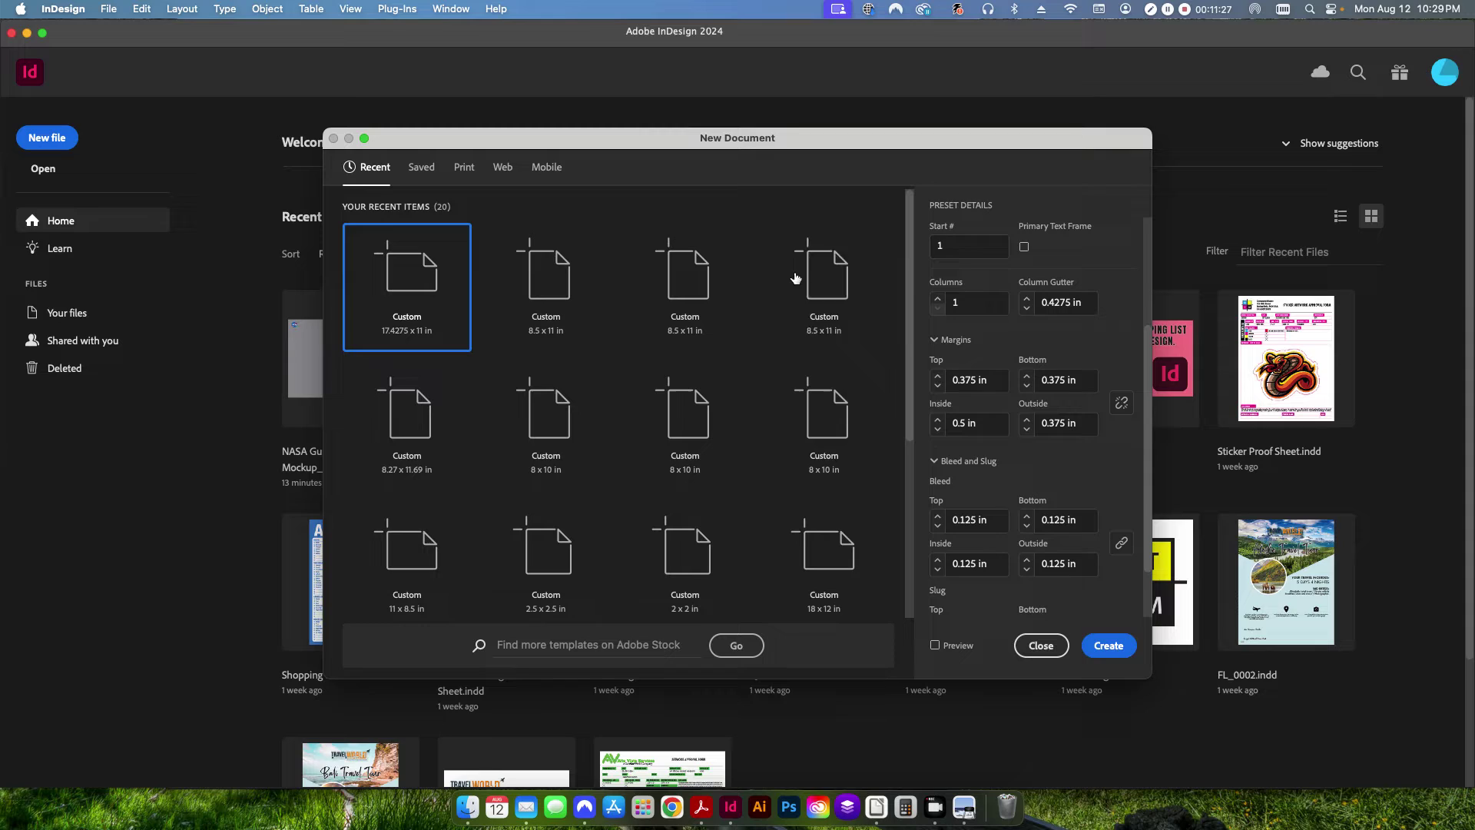
Check the 0.125 in Bleed and Slug settings and create the Untitled-18 document.
left_click(834, 161)
scroll(1013, 466, "down", 3)
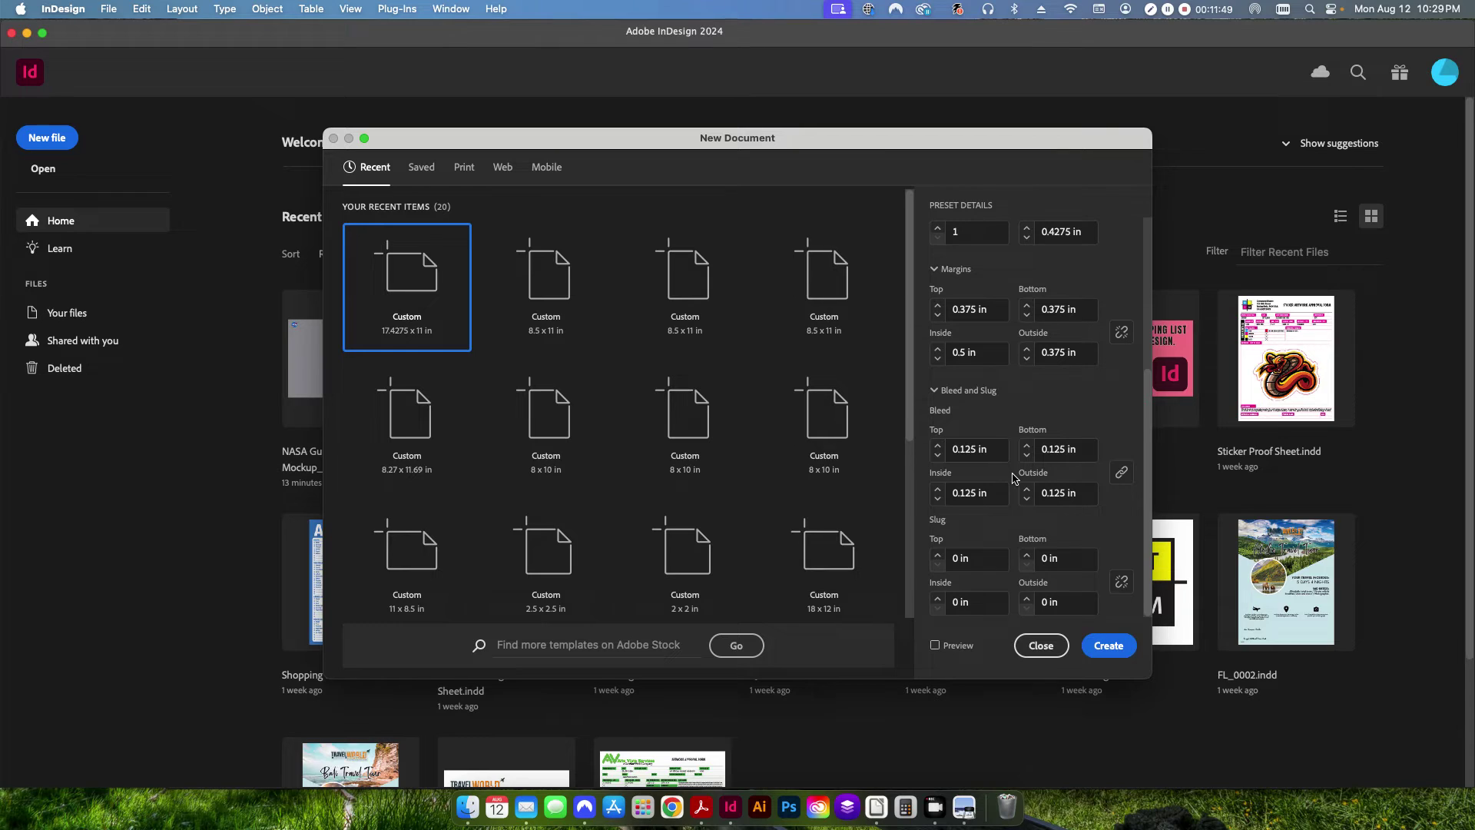
left_click(1107, 648)
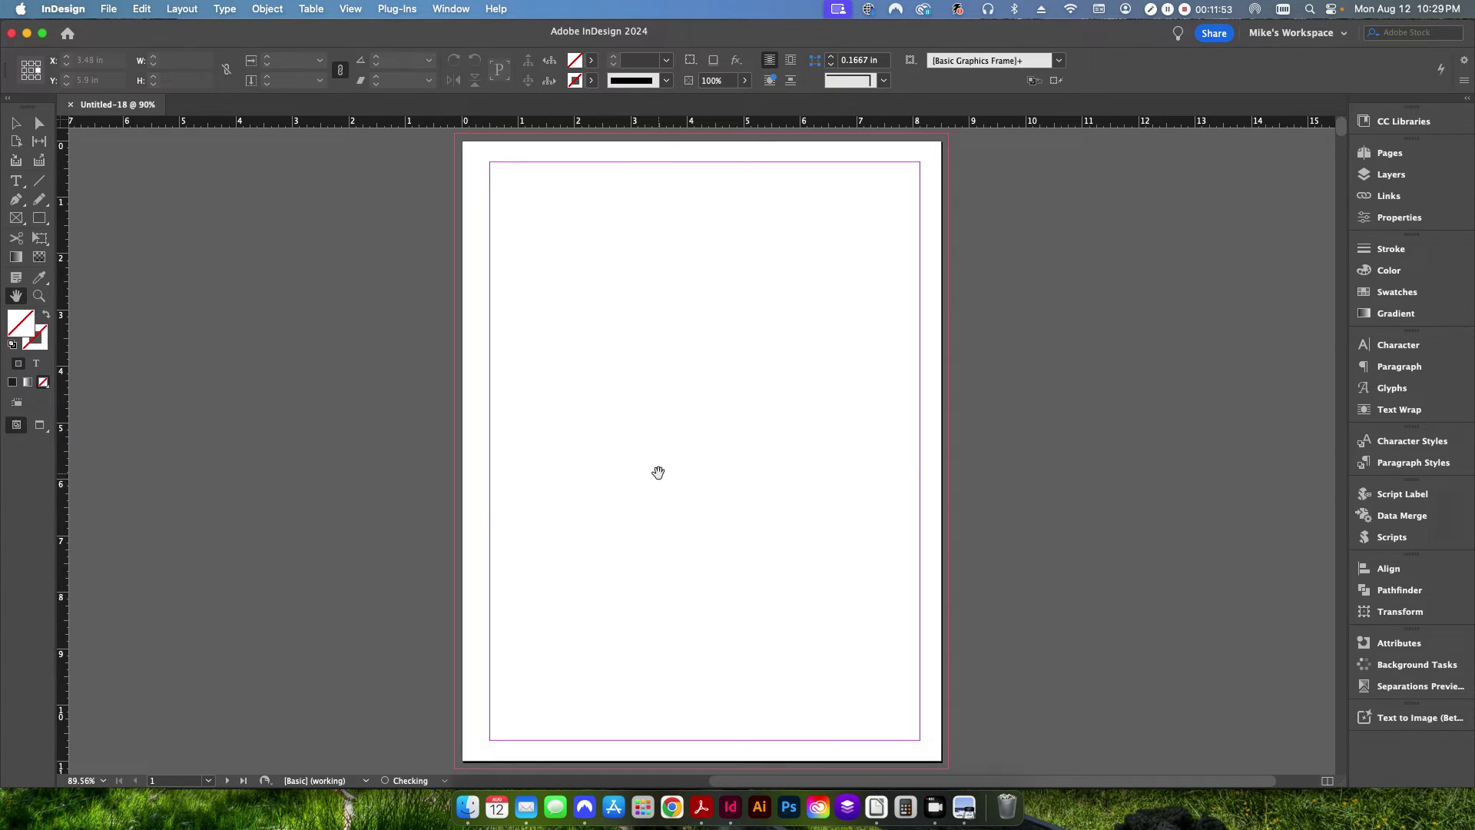
Browse the 250-page document's spreads in the Pages panel and return to page 1.
left_click(1390, 153)
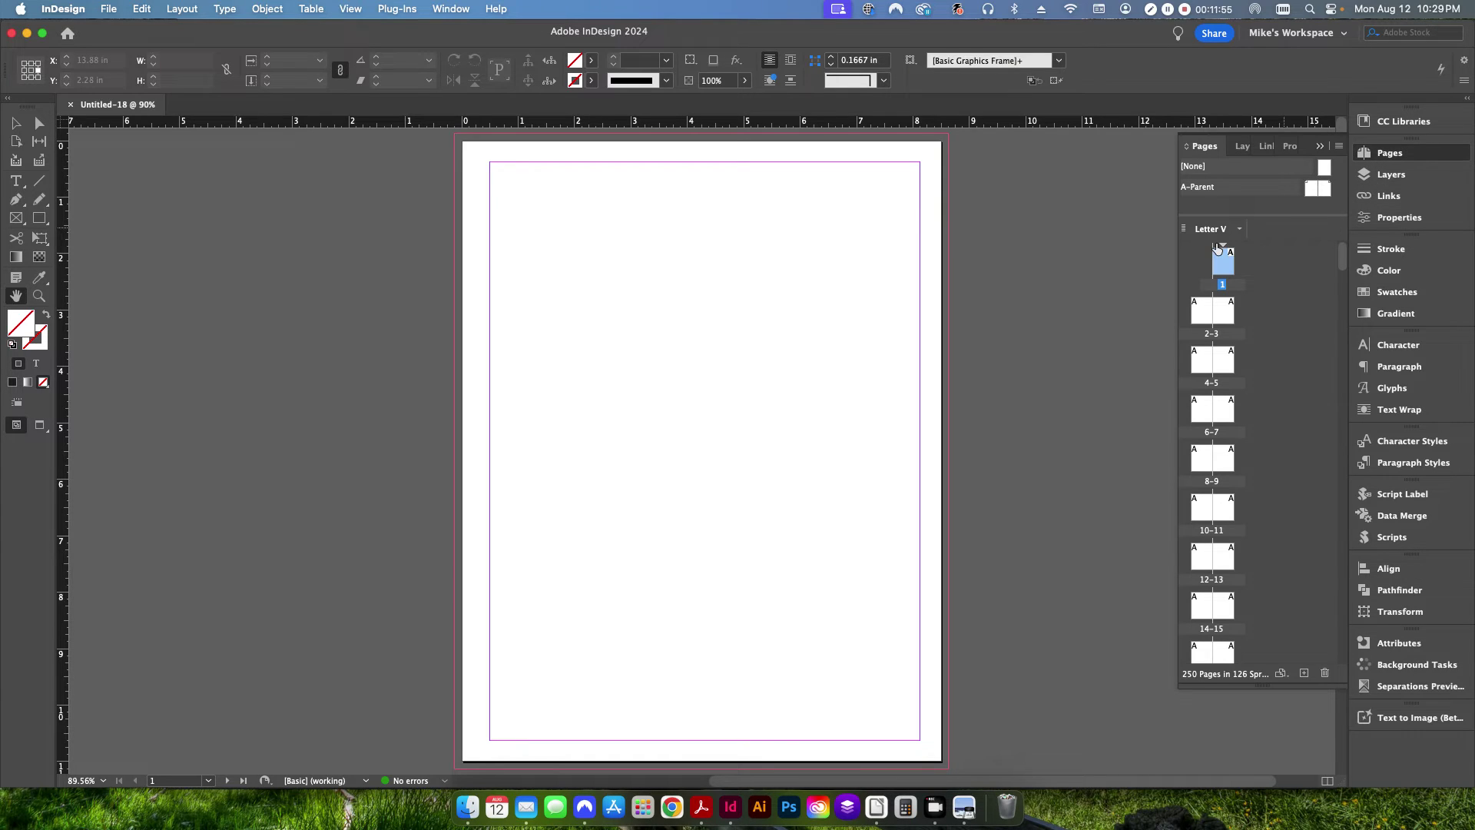
left_click(224, 780)
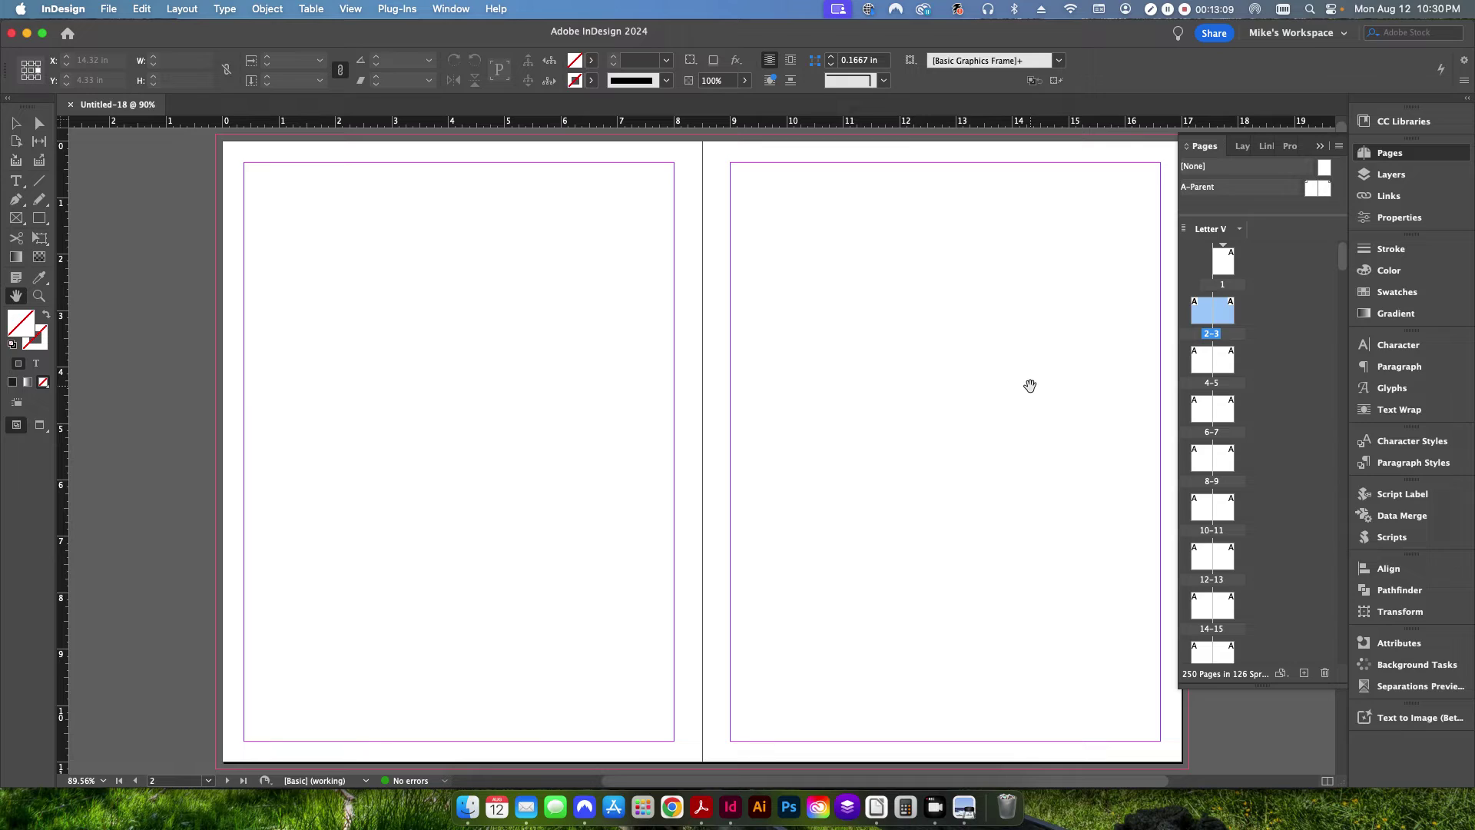
double_click(1222, 259)
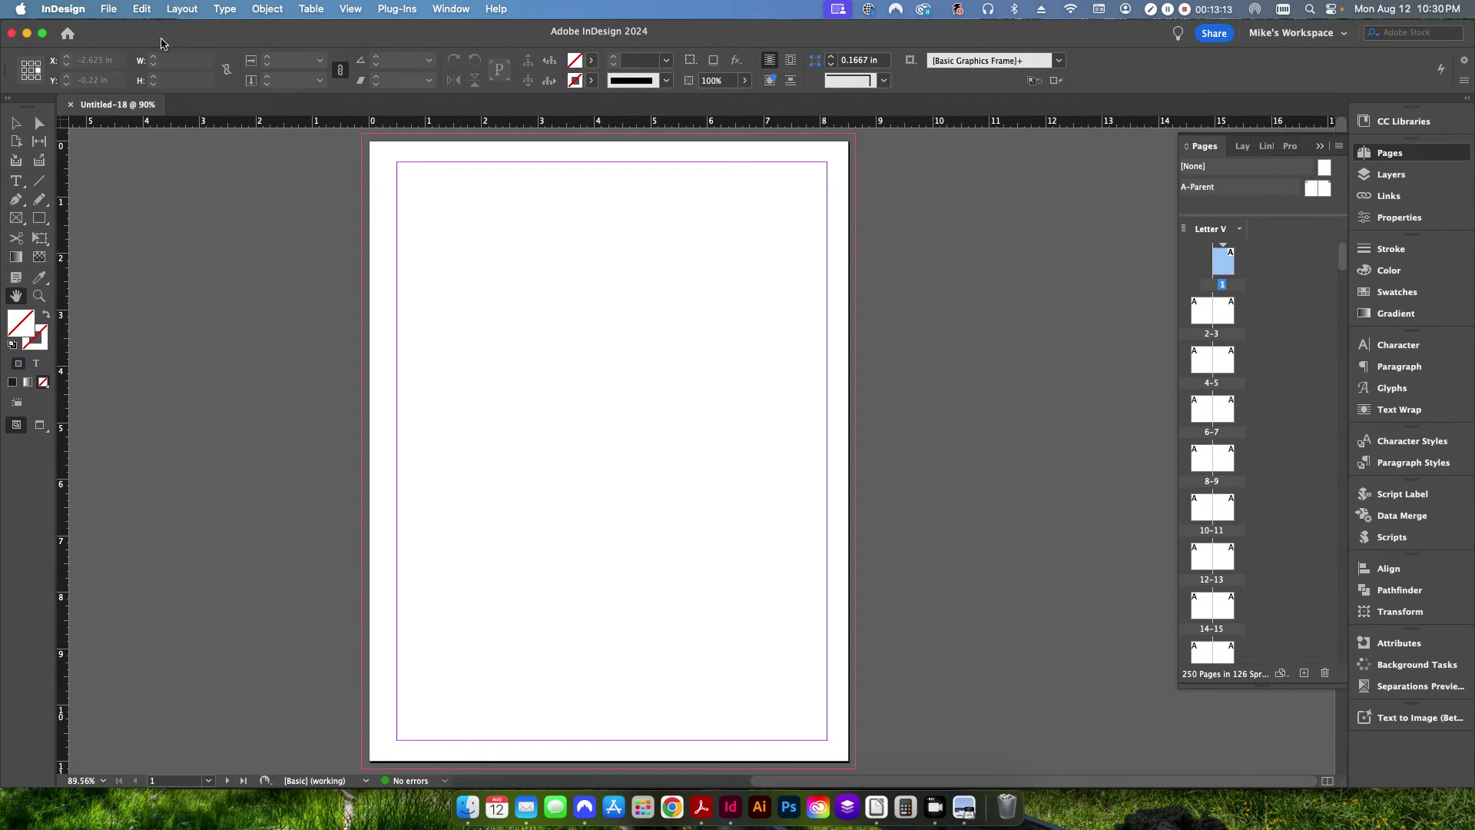
left_click(110, 10)
In a new document, set the width to 17.6158 in from the spine calculator.
mouse_move(112, 36)
left_click(322, 34)
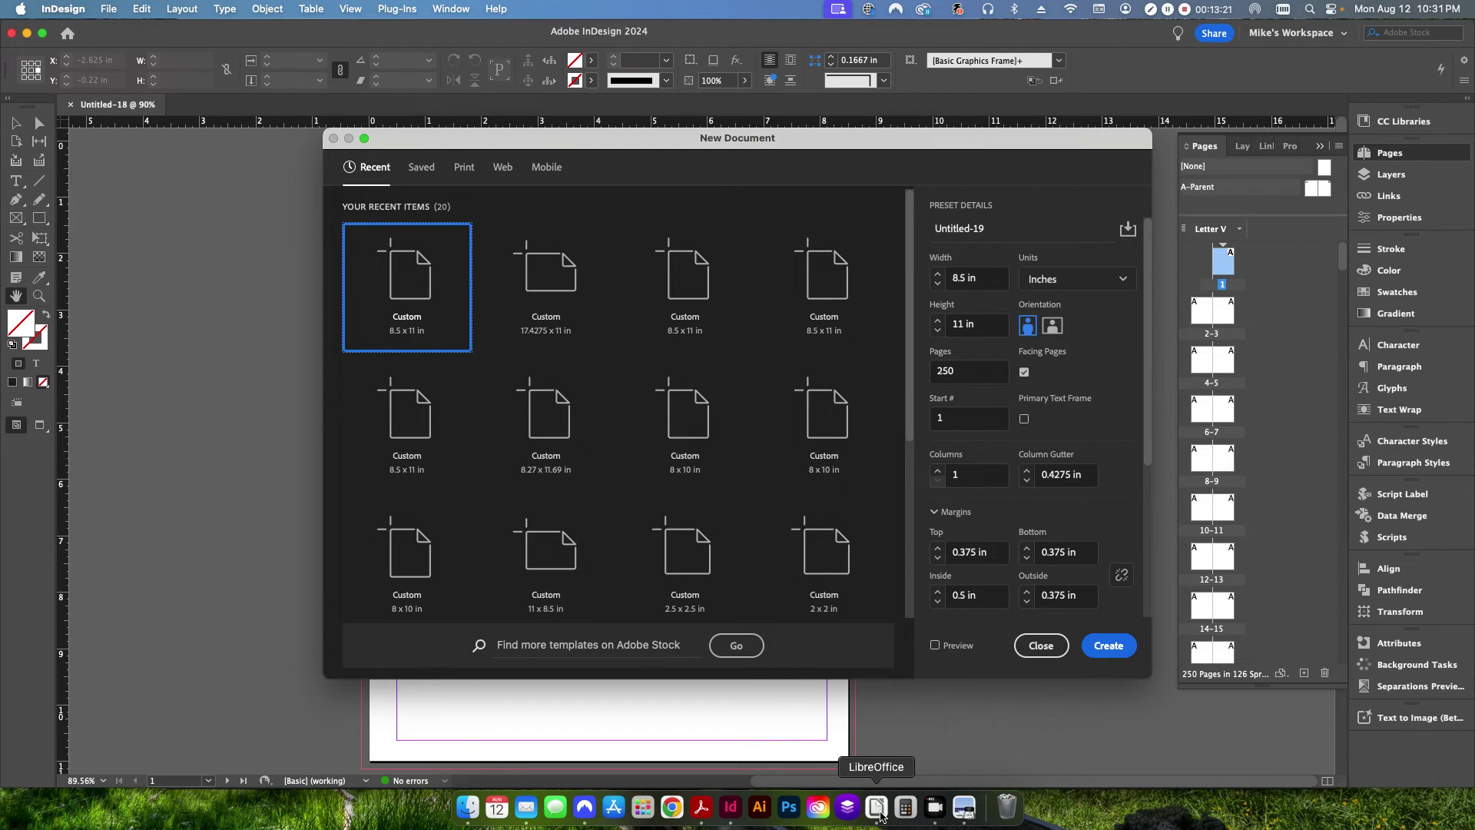
left_click(882, 815)
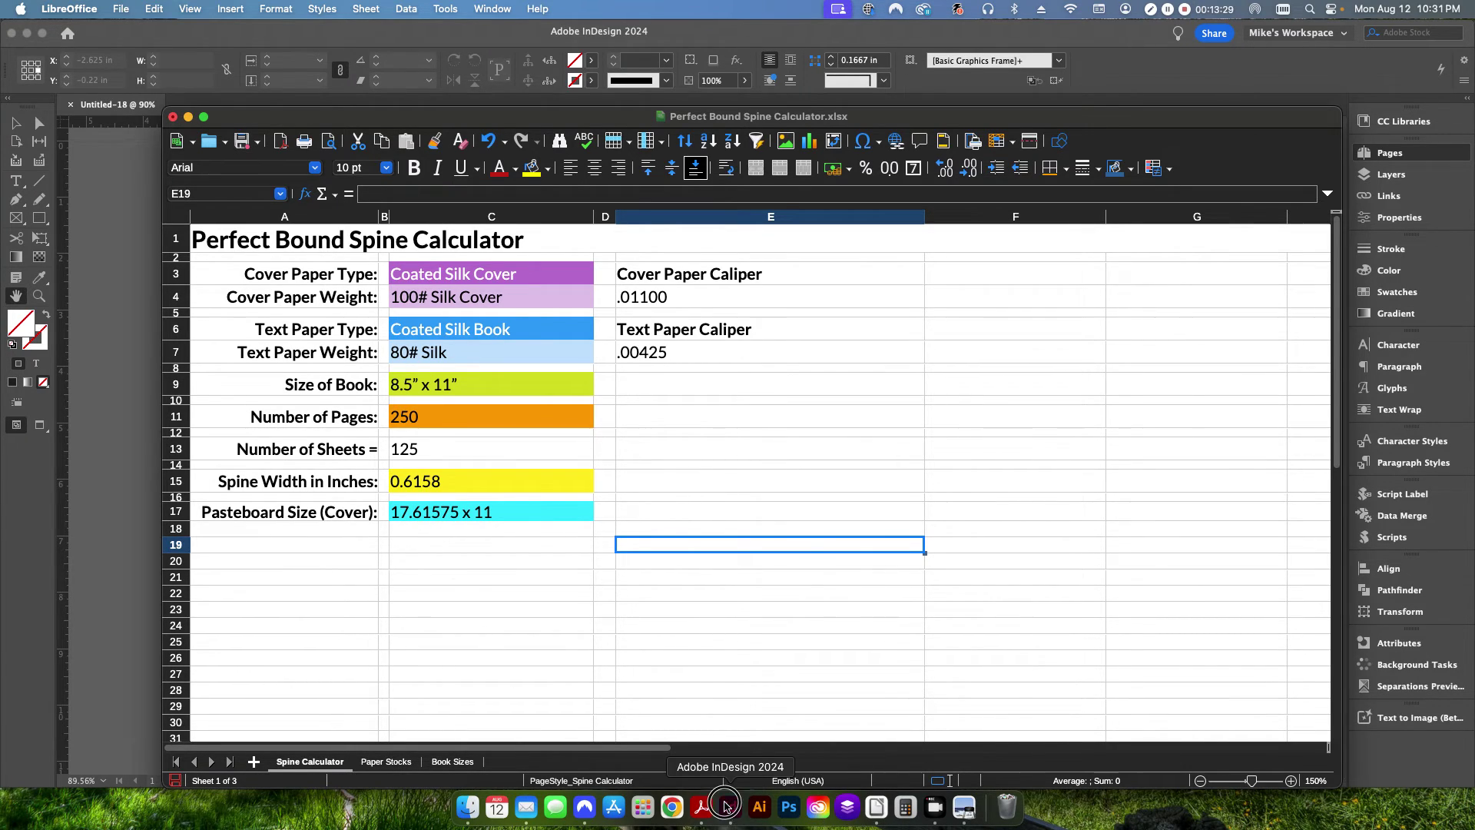
left_click(731, 806)
left_click(997, 281)
type("1")
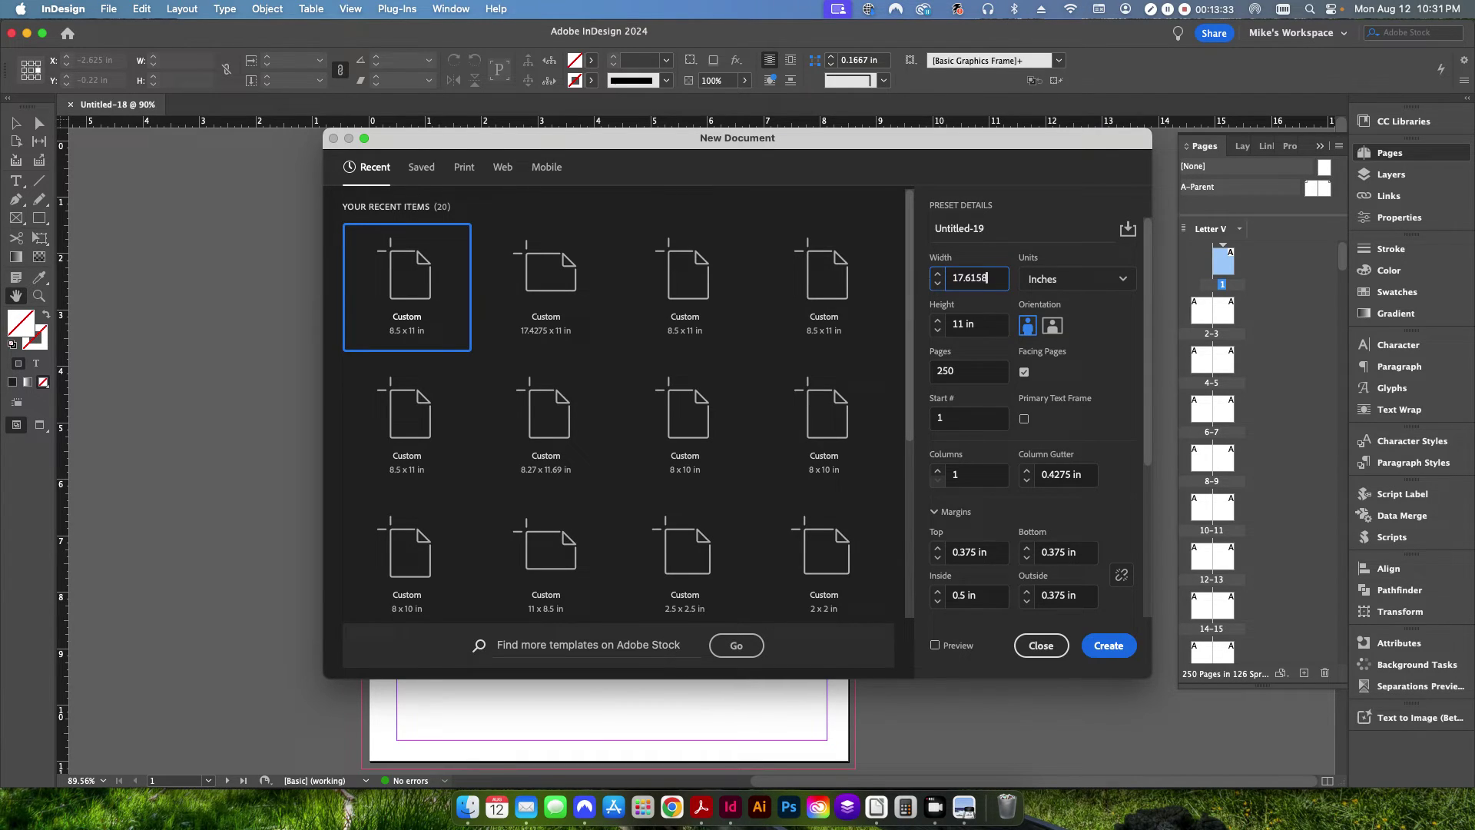
type("7.6158")
key("Tab")
key("Tab")
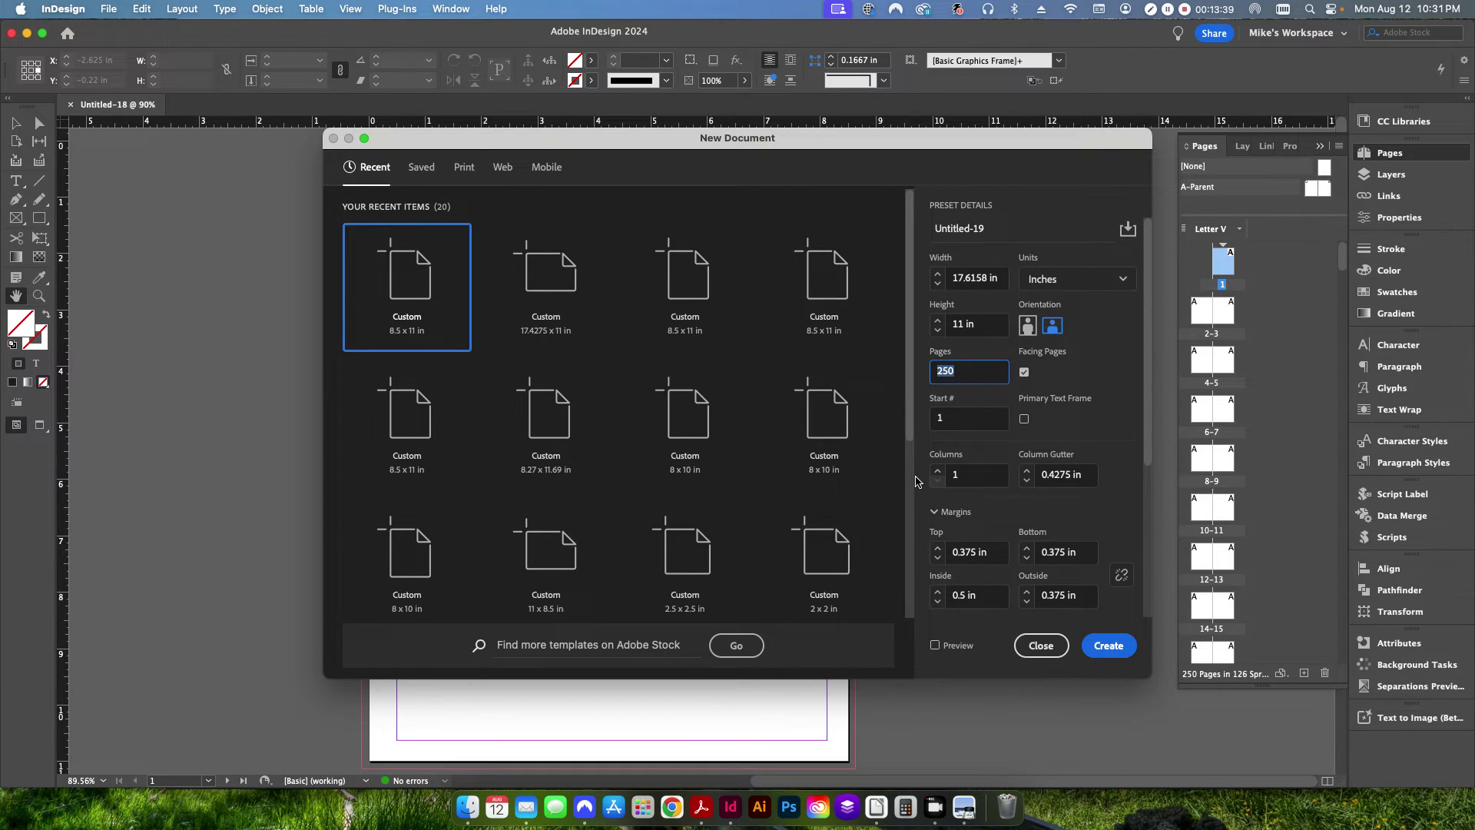
Set 2 pages, turn off Facing Pages, and use 2 columns.
type("1")
double_click(980, 372)
left_click(1023, 372)
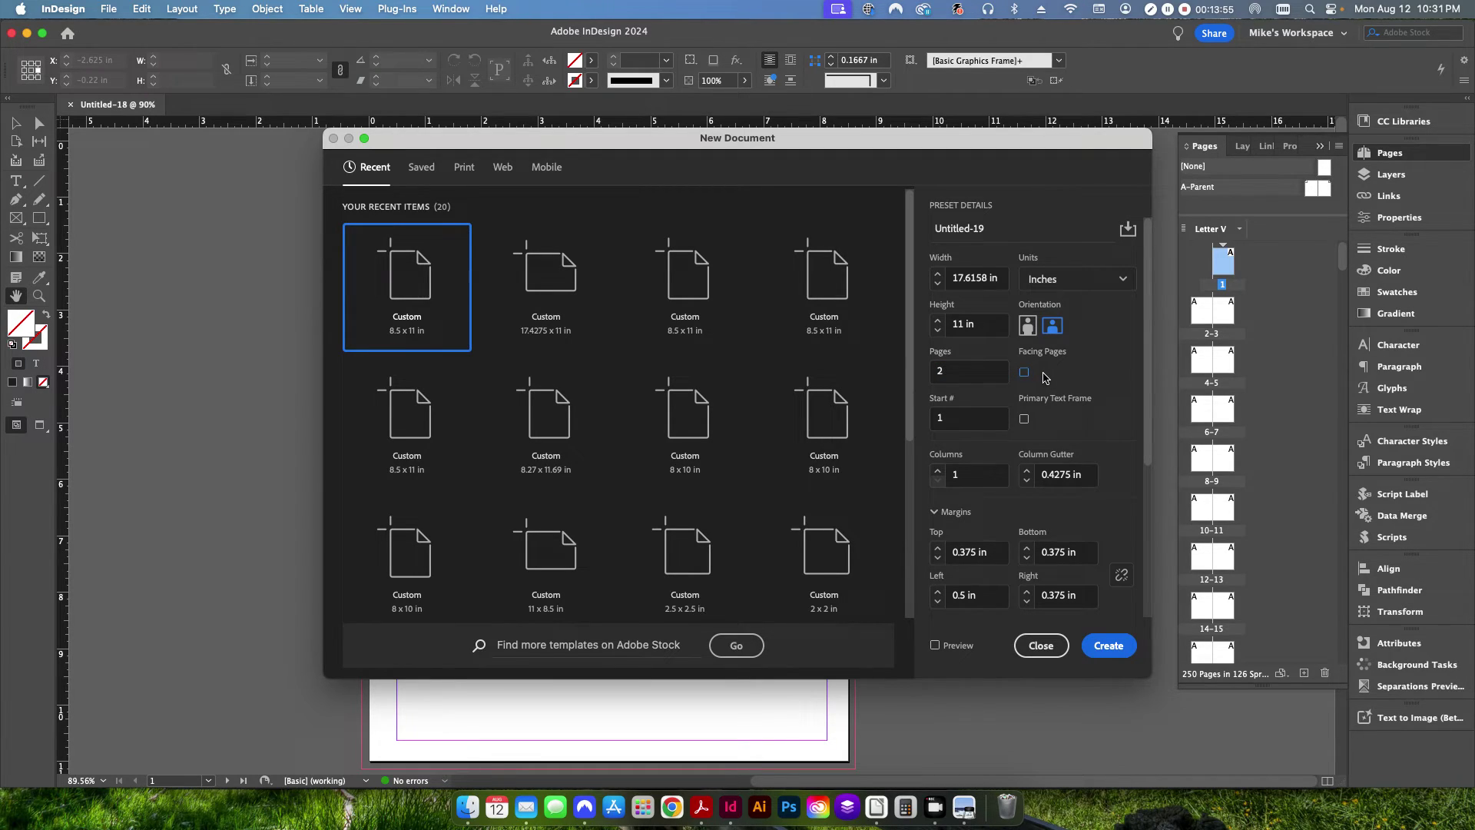
scroll(1045, 388, "down", 1)
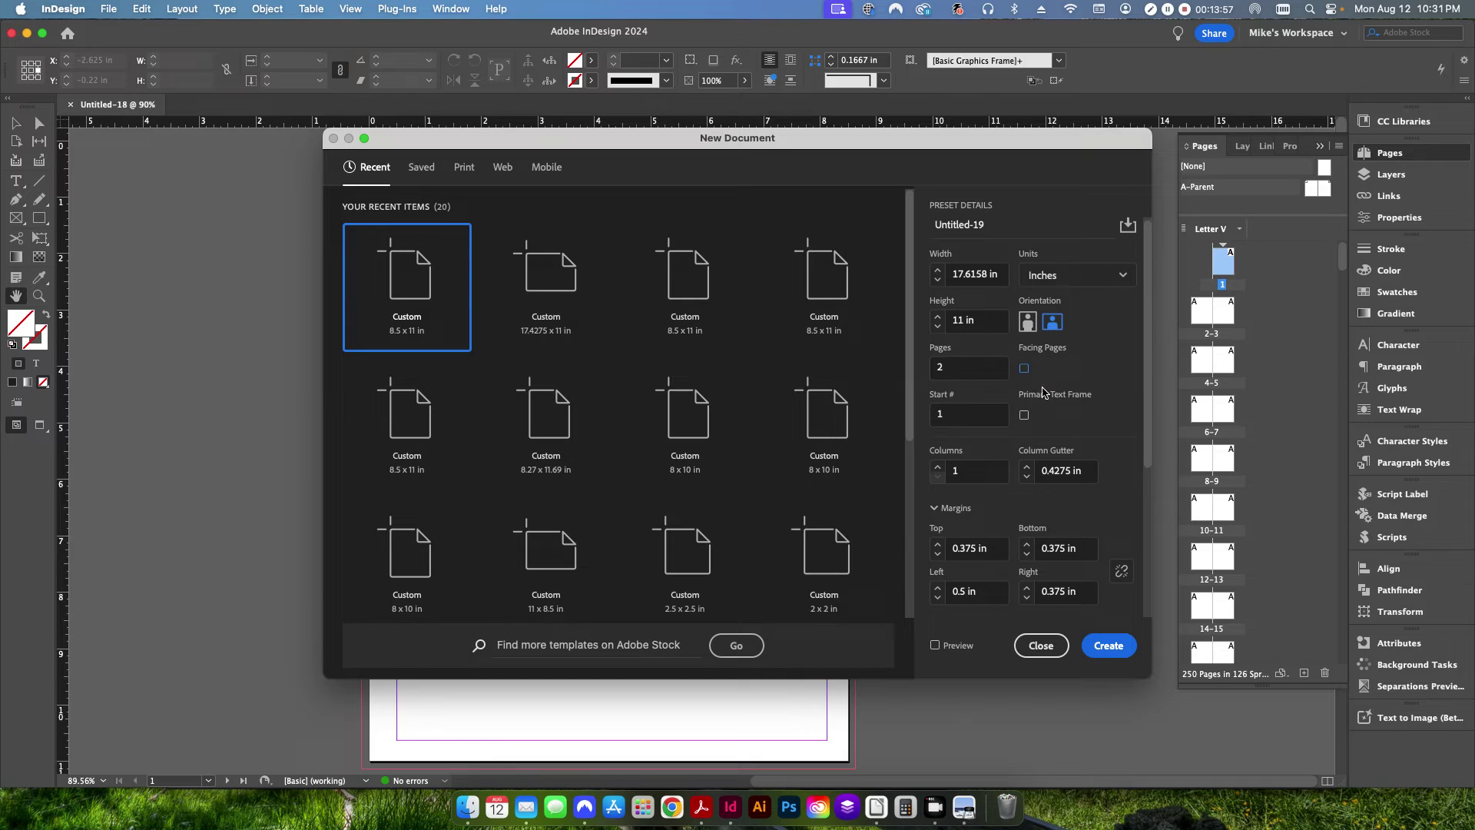
left_click(938, 466)
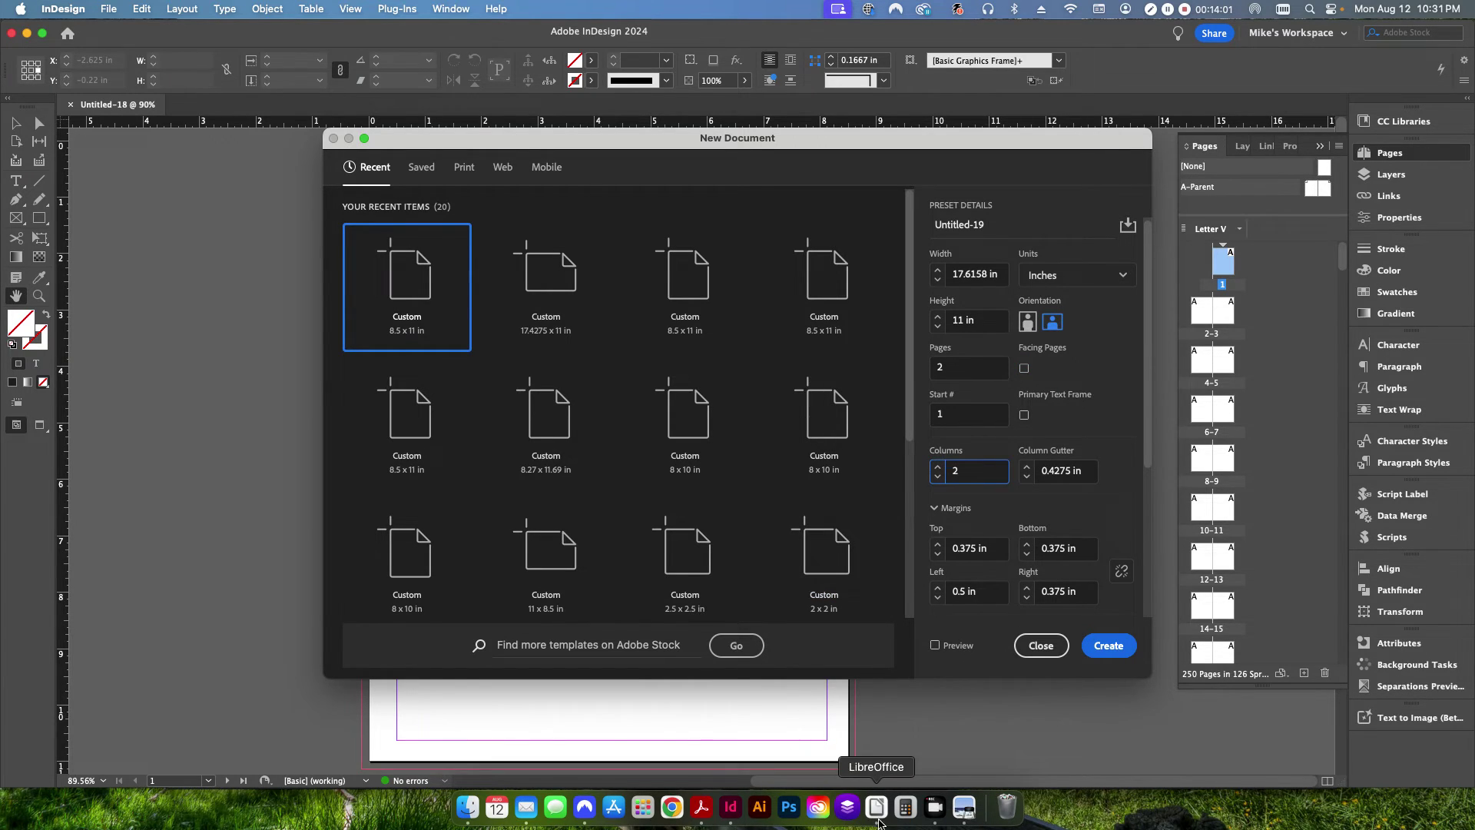
Set the column gutter to the 0.6158 in spine width, link margins at 0.375 in, and create.
left_click(876, 806)
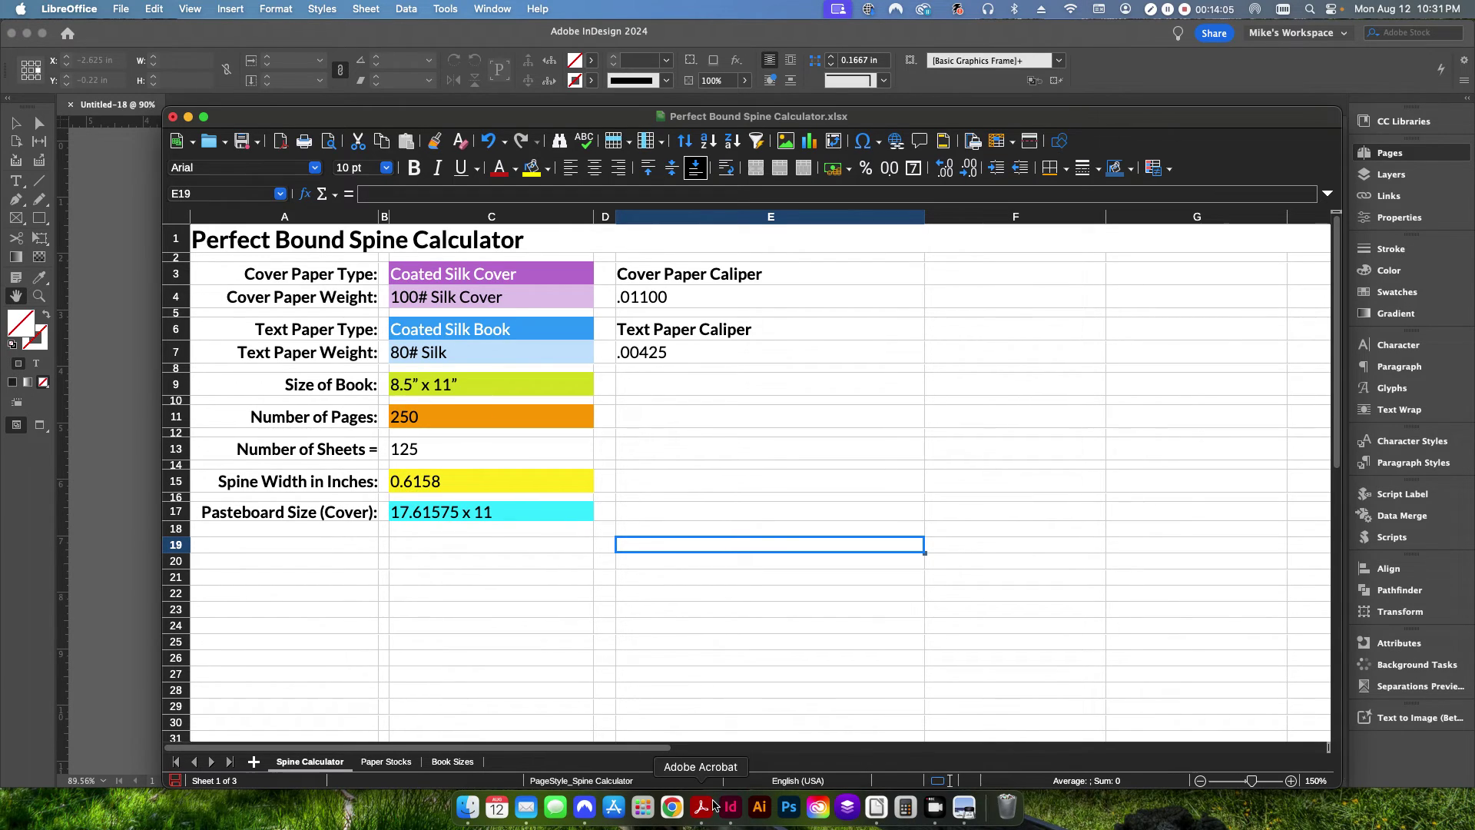
left_click(731, 807)
left_click_drag(1083, 470, 1023, 476)
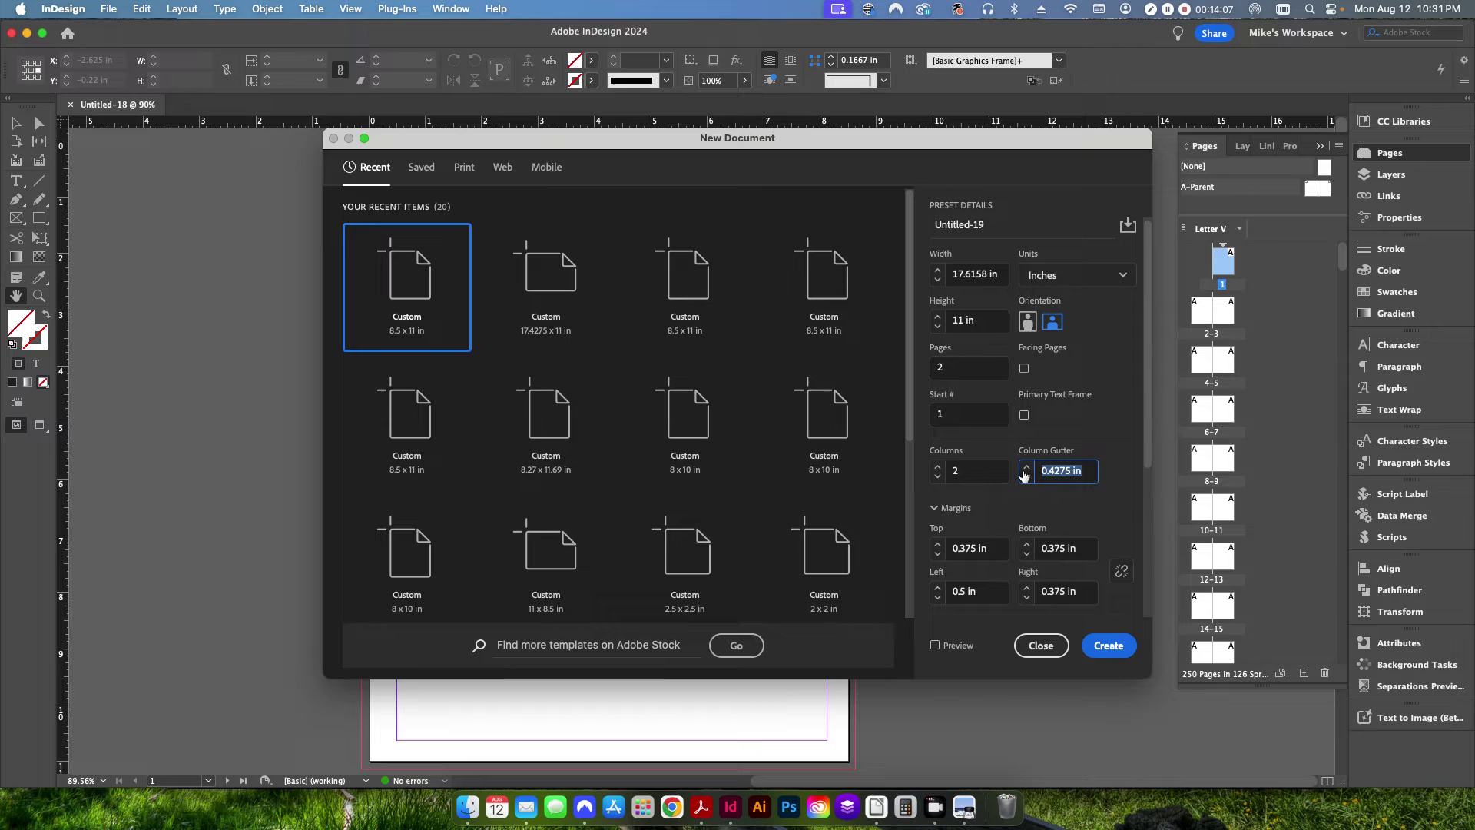
type(".6158")
scroll(1120, 461, "down", 4)
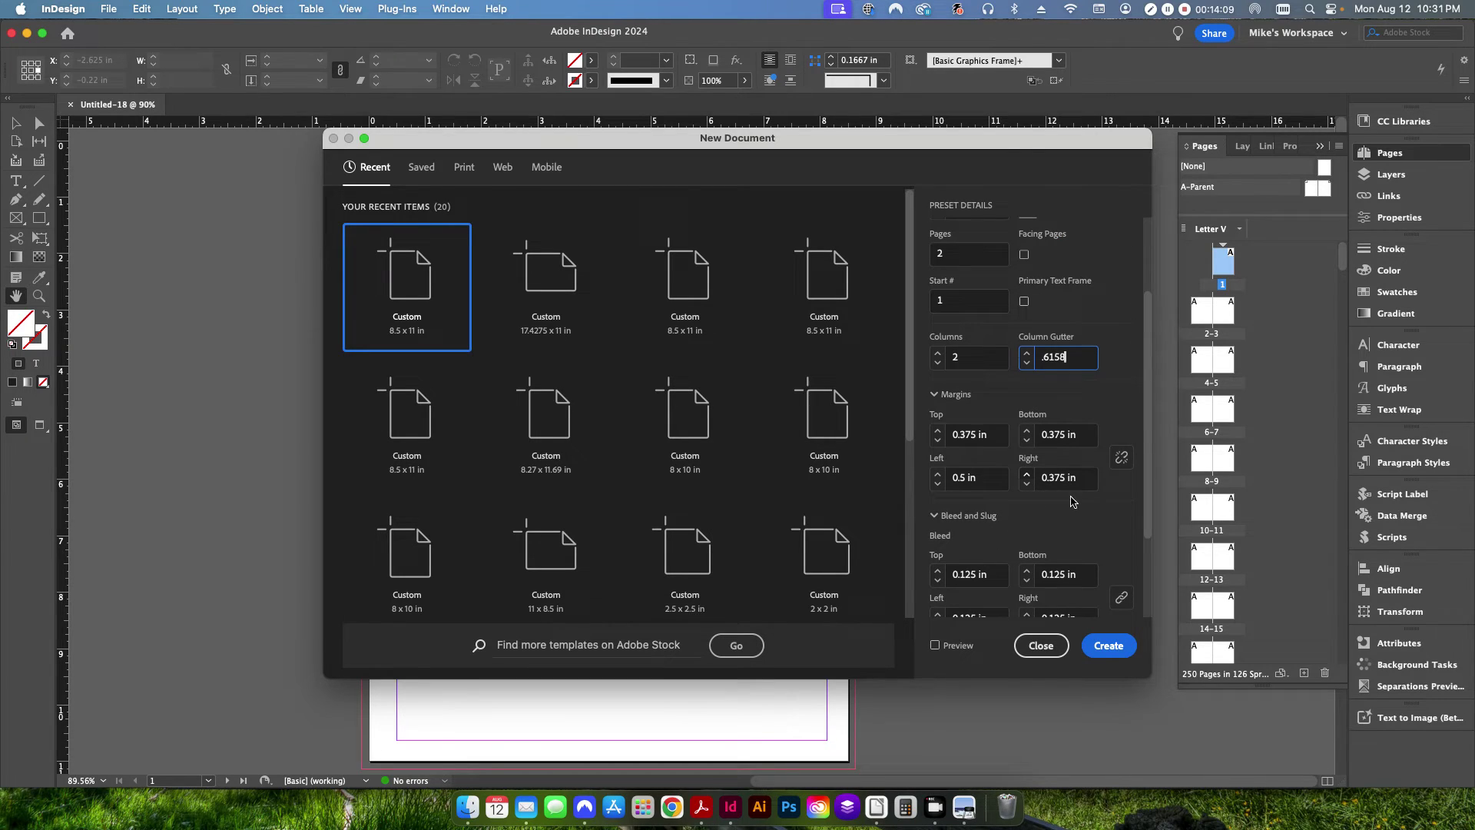
left_click(1121, 459)
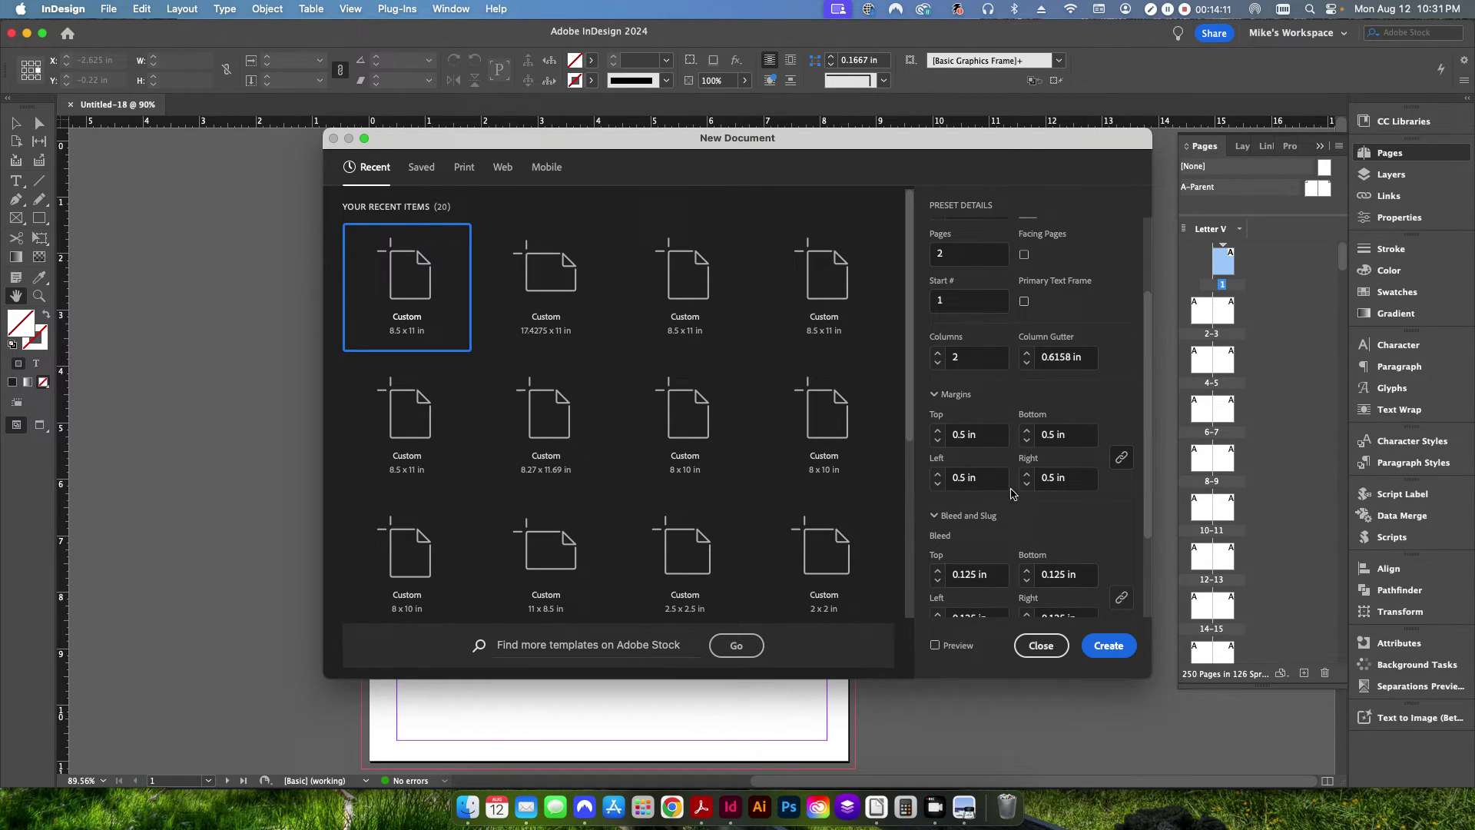
left_click(937, 441)
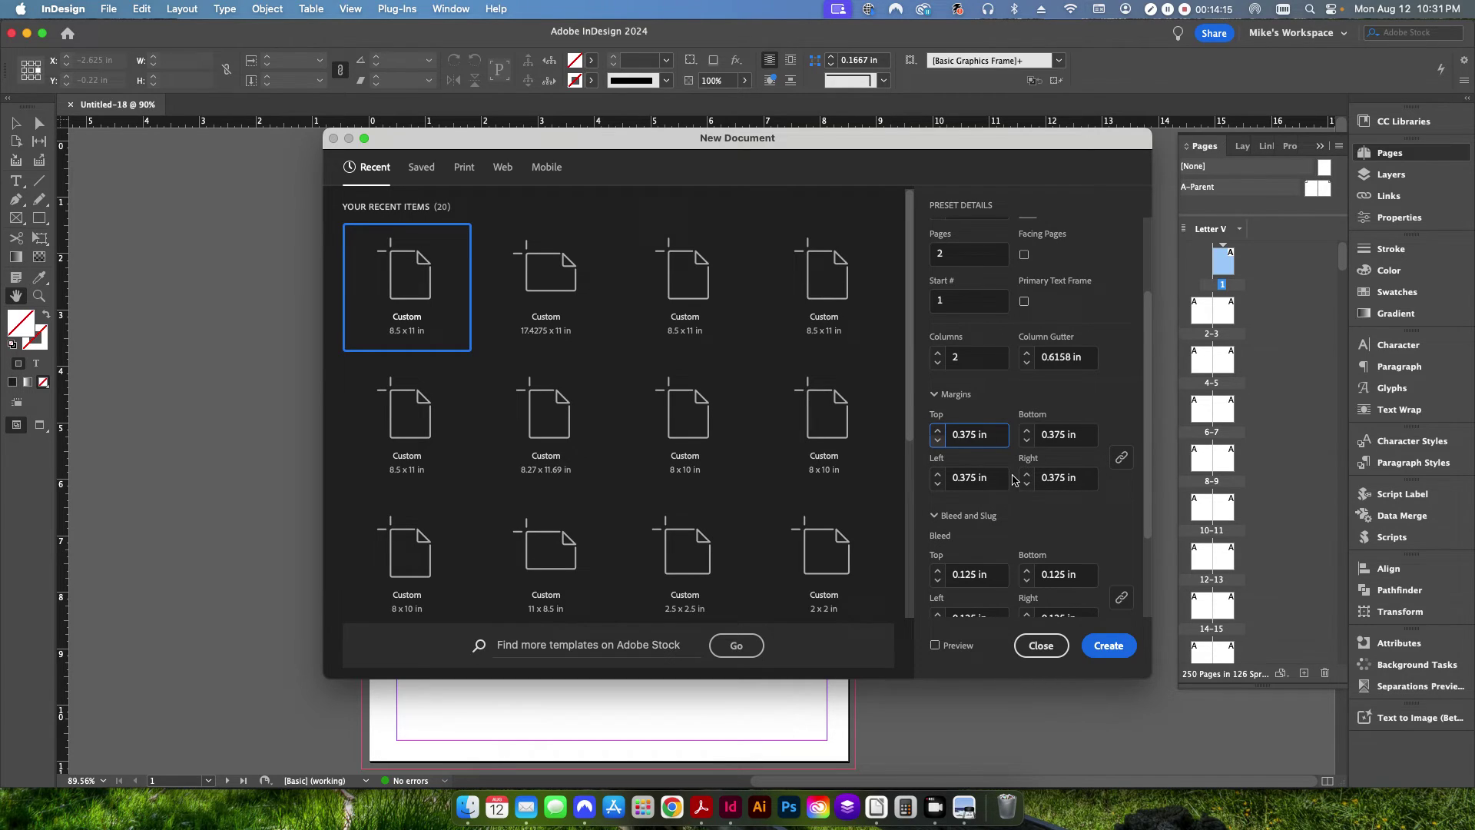
scroll(1023, 520, "down", 3)
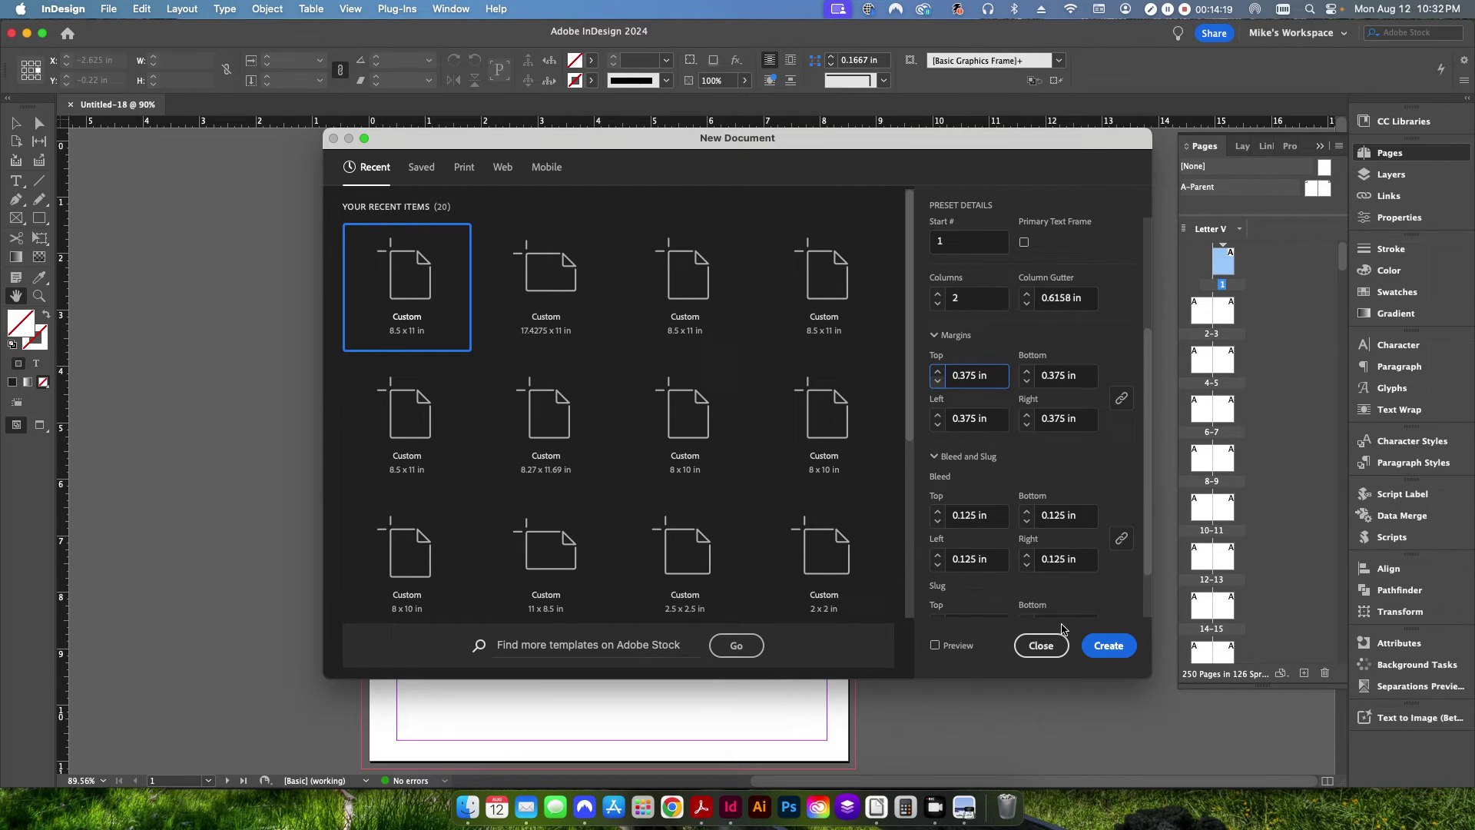
left_click(1106, 649)
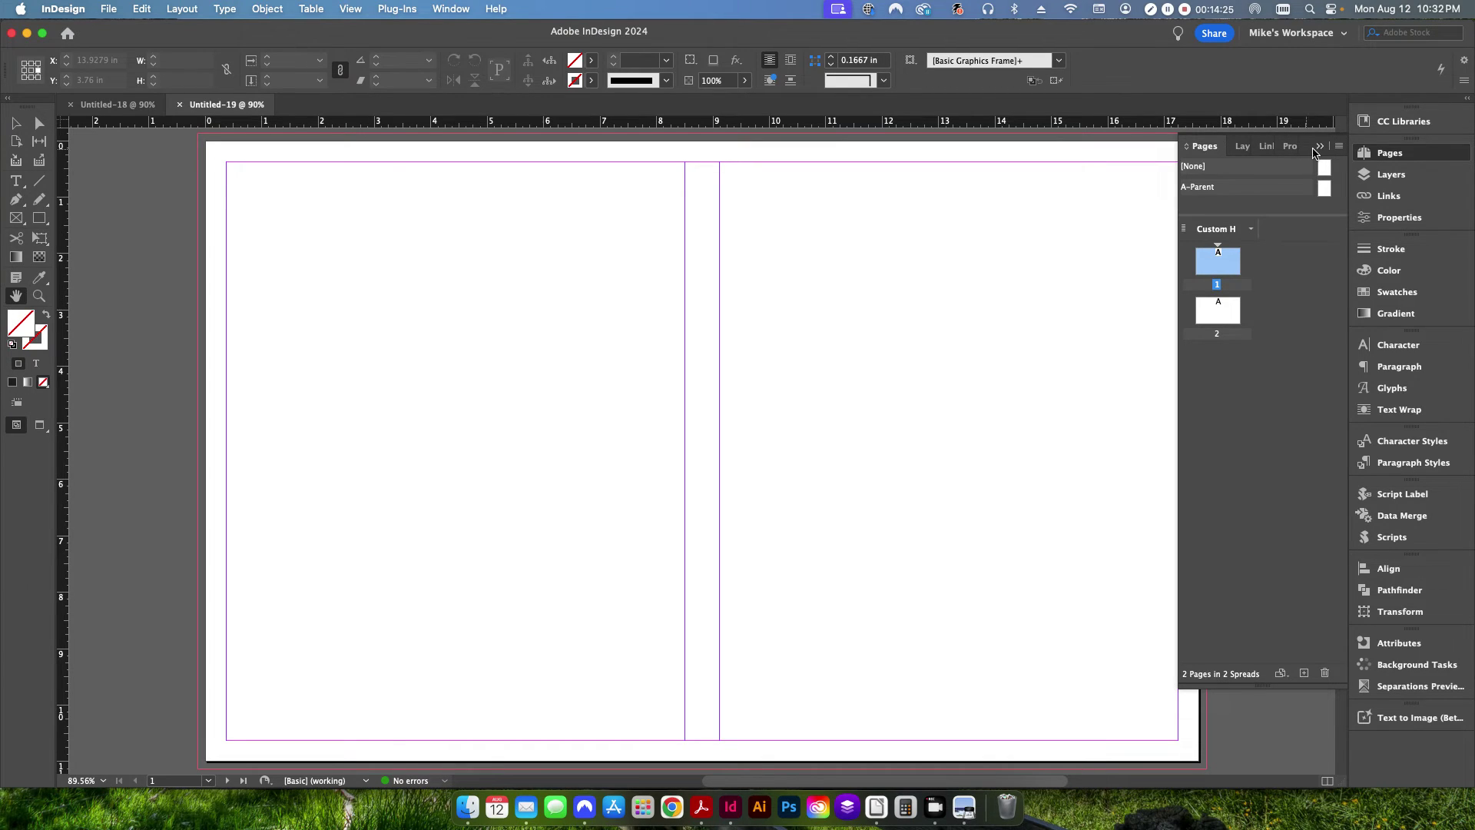
Collapse the Pages panel and go to page 2 of Untitled-19.
left_click(1320, 146)
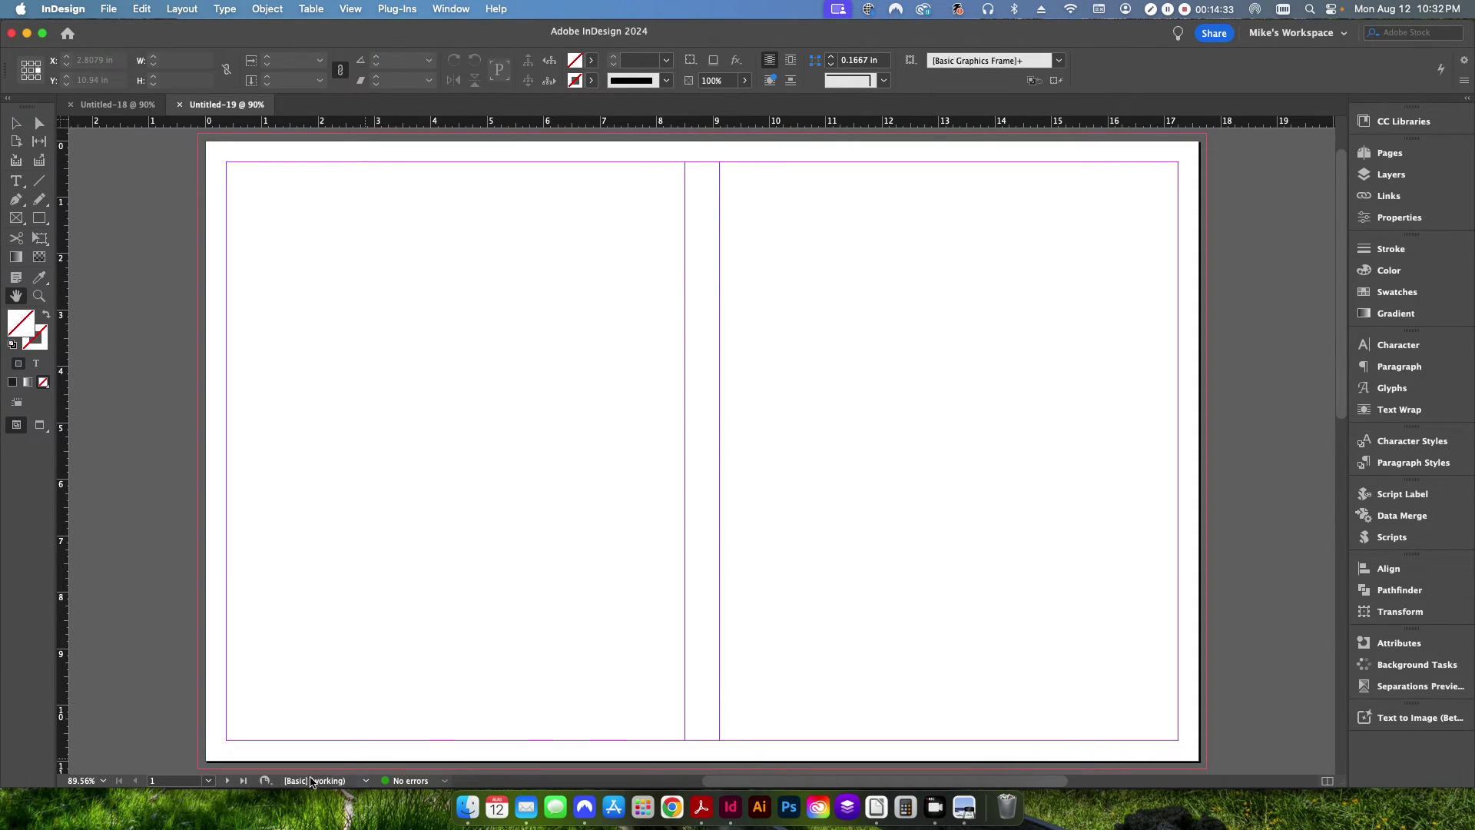
left_click(227, 780)
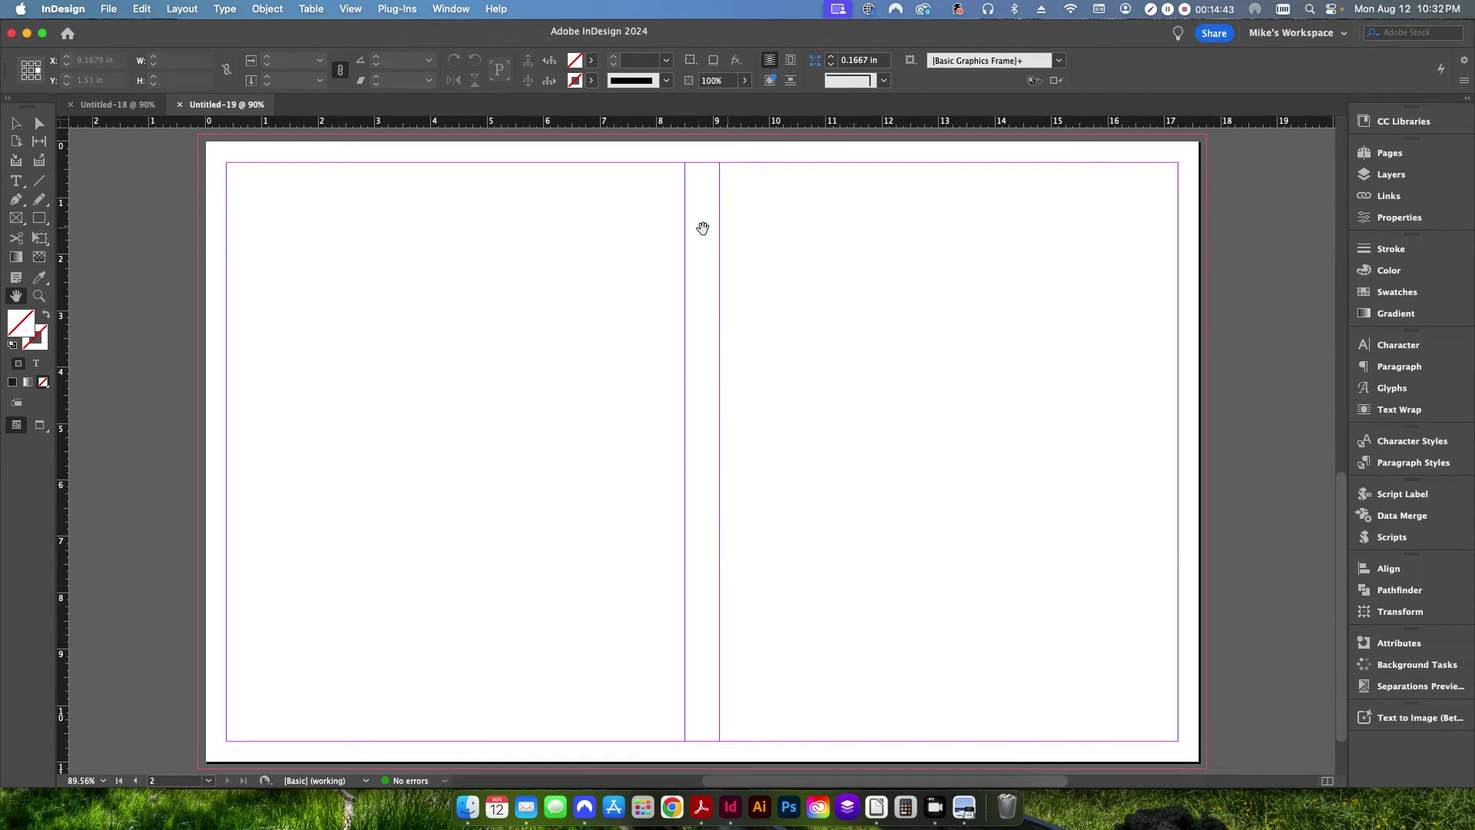
Return to page 1 and add a Front Cover text frame over the right column.
left_click(156, 781)
type("1")
key("Return")
key("t")
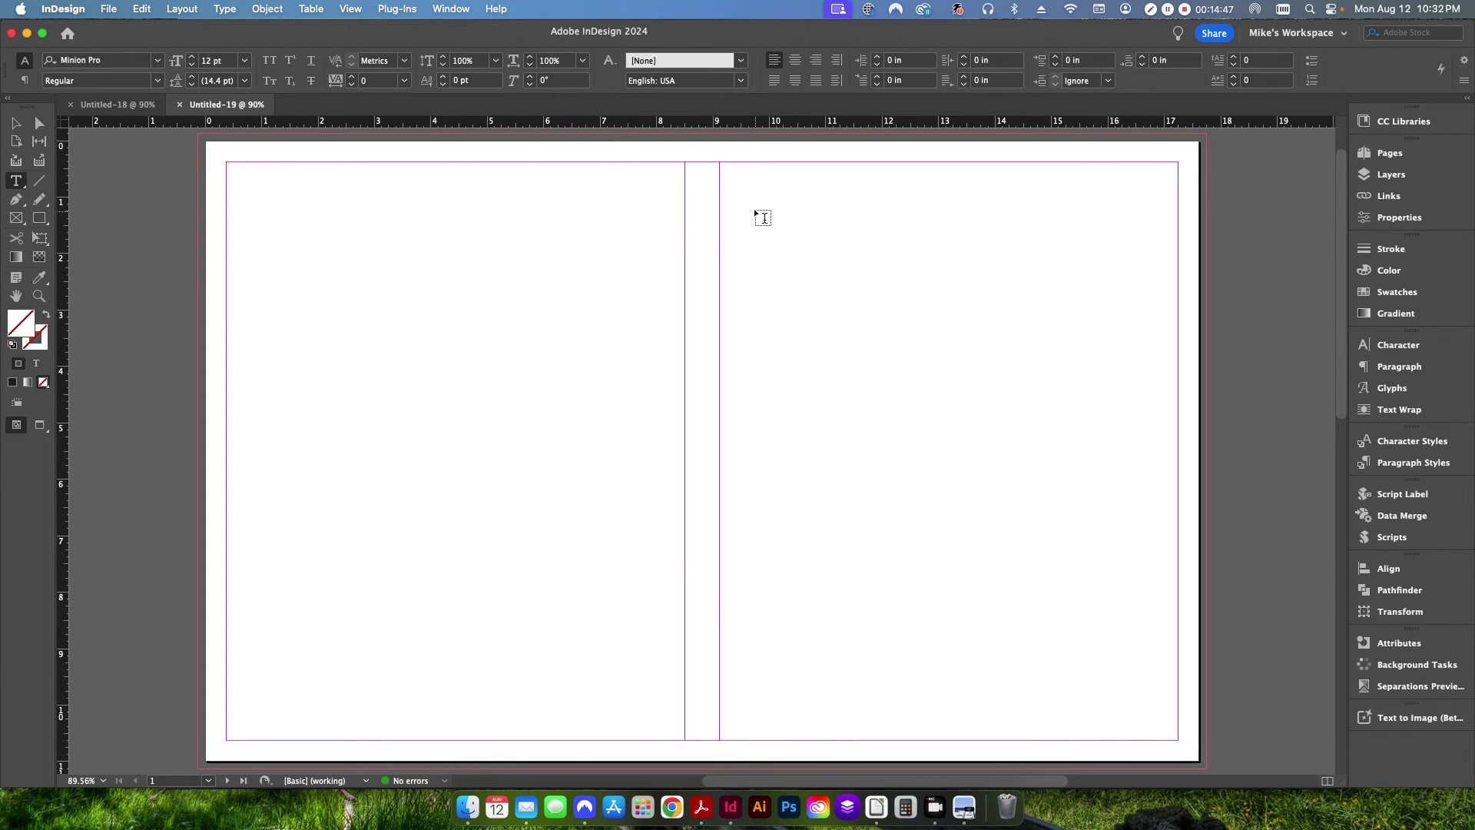
left_click_drag(720, 163, 1176, 738)
type("Front Cover")
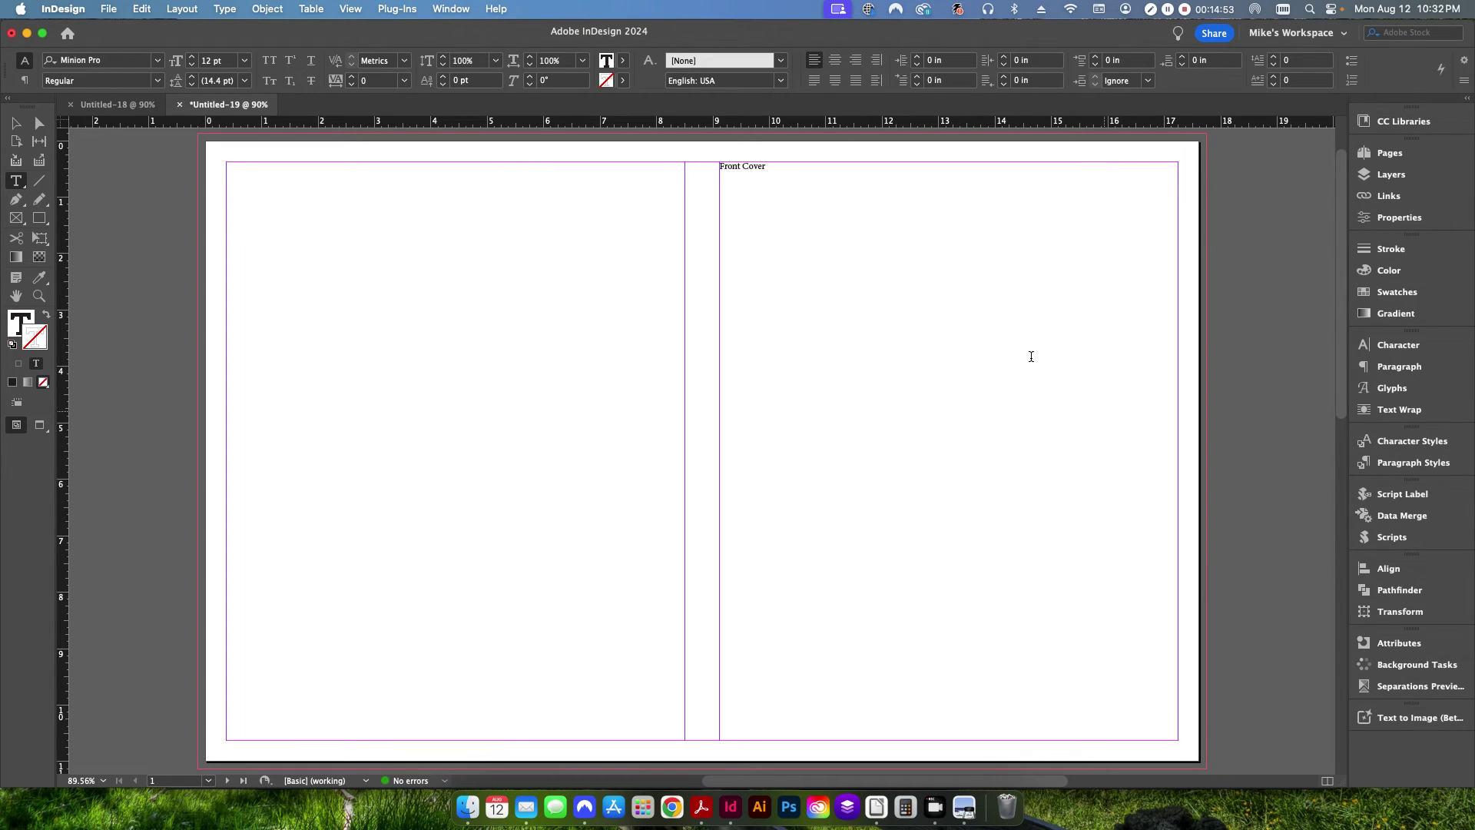
Centre the Front Cover text horizontally and vertically at 72 pt.
left_click(836, 60)
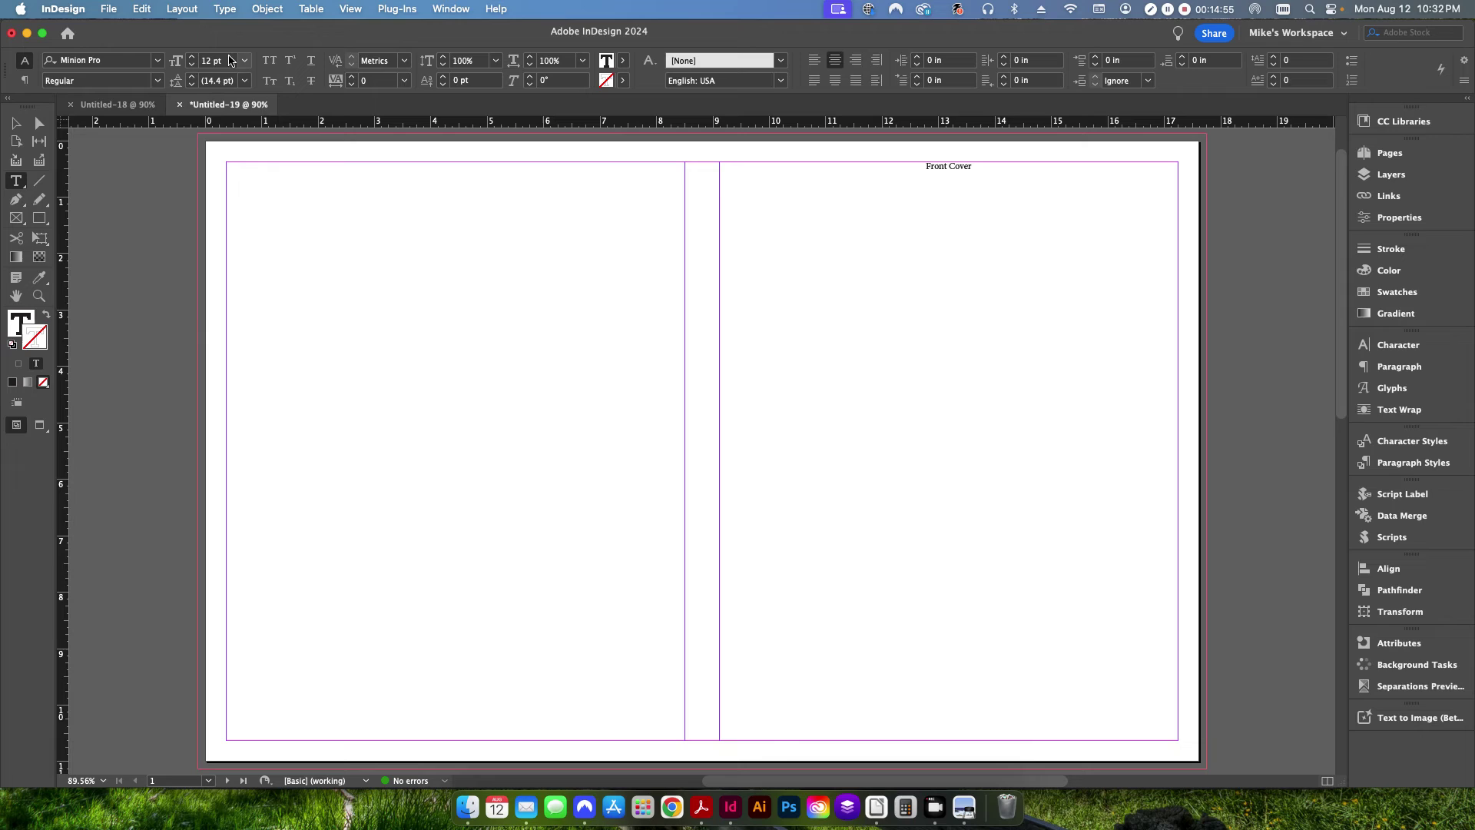
left_click(243, 60)
left_click(219, 307)
key("super+a")
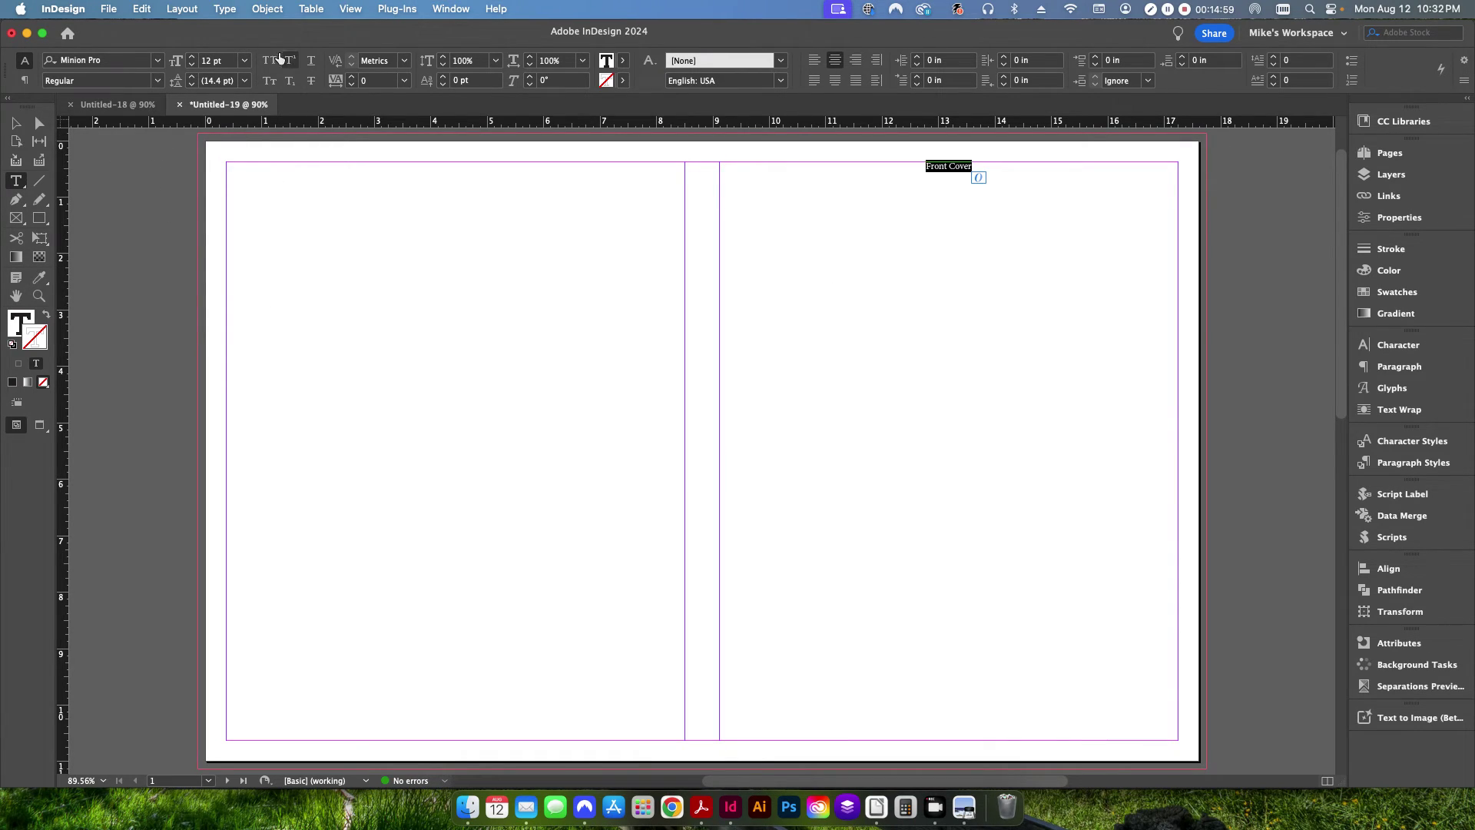
left_click(244, 61)
left_click(248, 306)
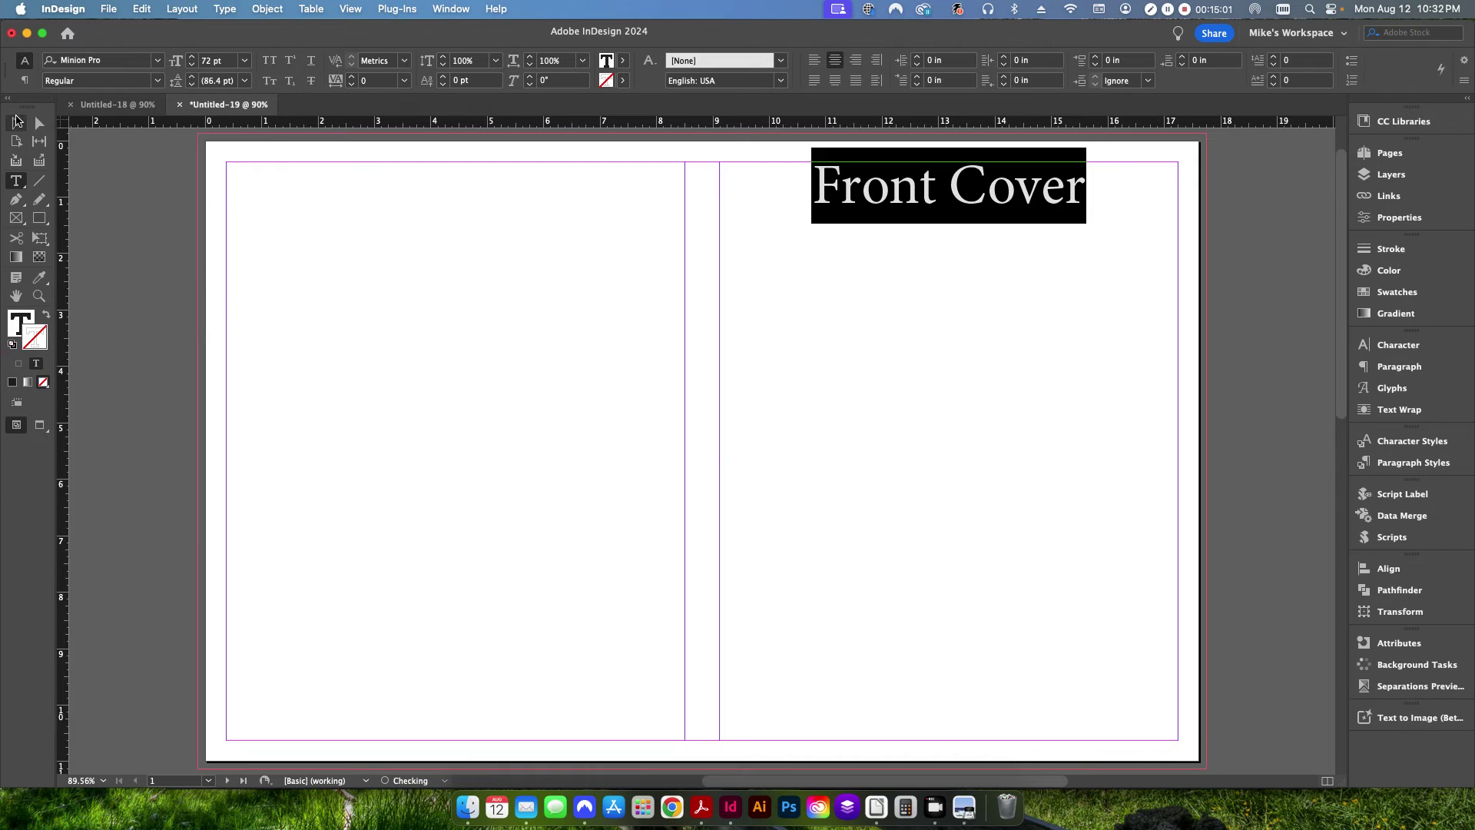
key("Escape")
left_click(1027, 79)
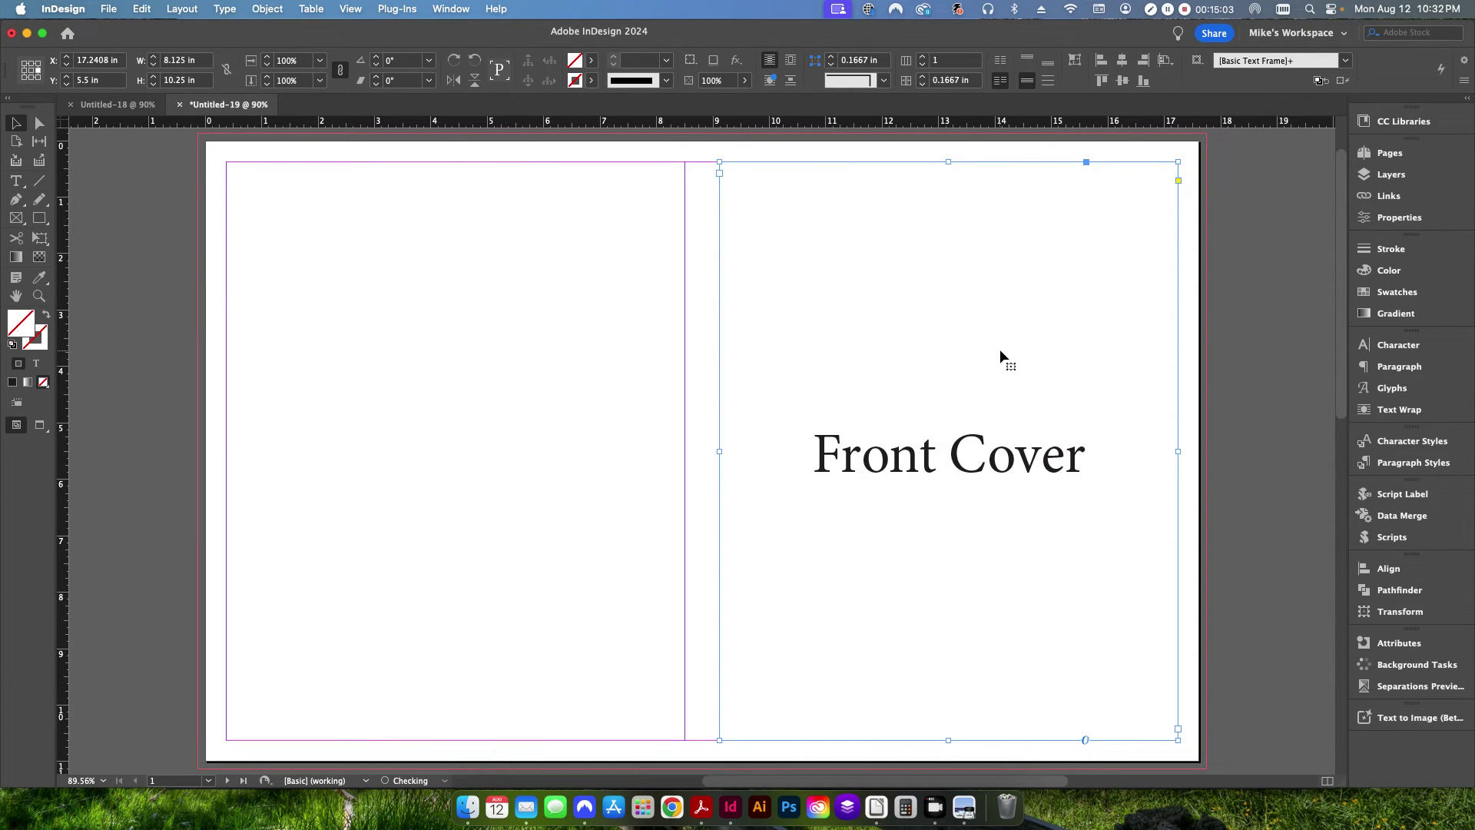
Duplicate the Front Cover frame onto the left page and change it to Back Cover.
left_click_drag(999, 365, 506, 365)
key("Return")
double_click(439, 455)
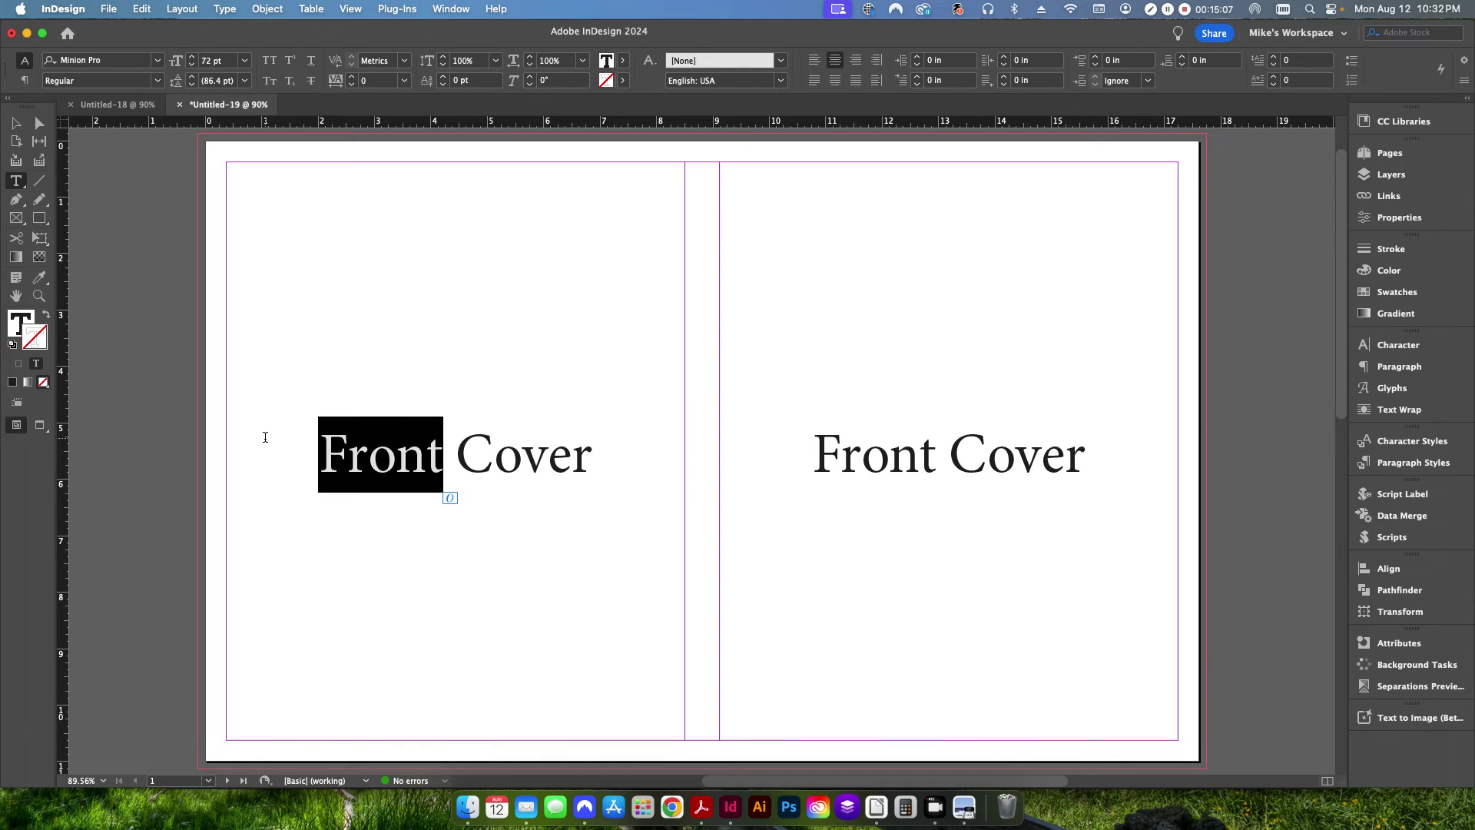
type("B")
type("ack")
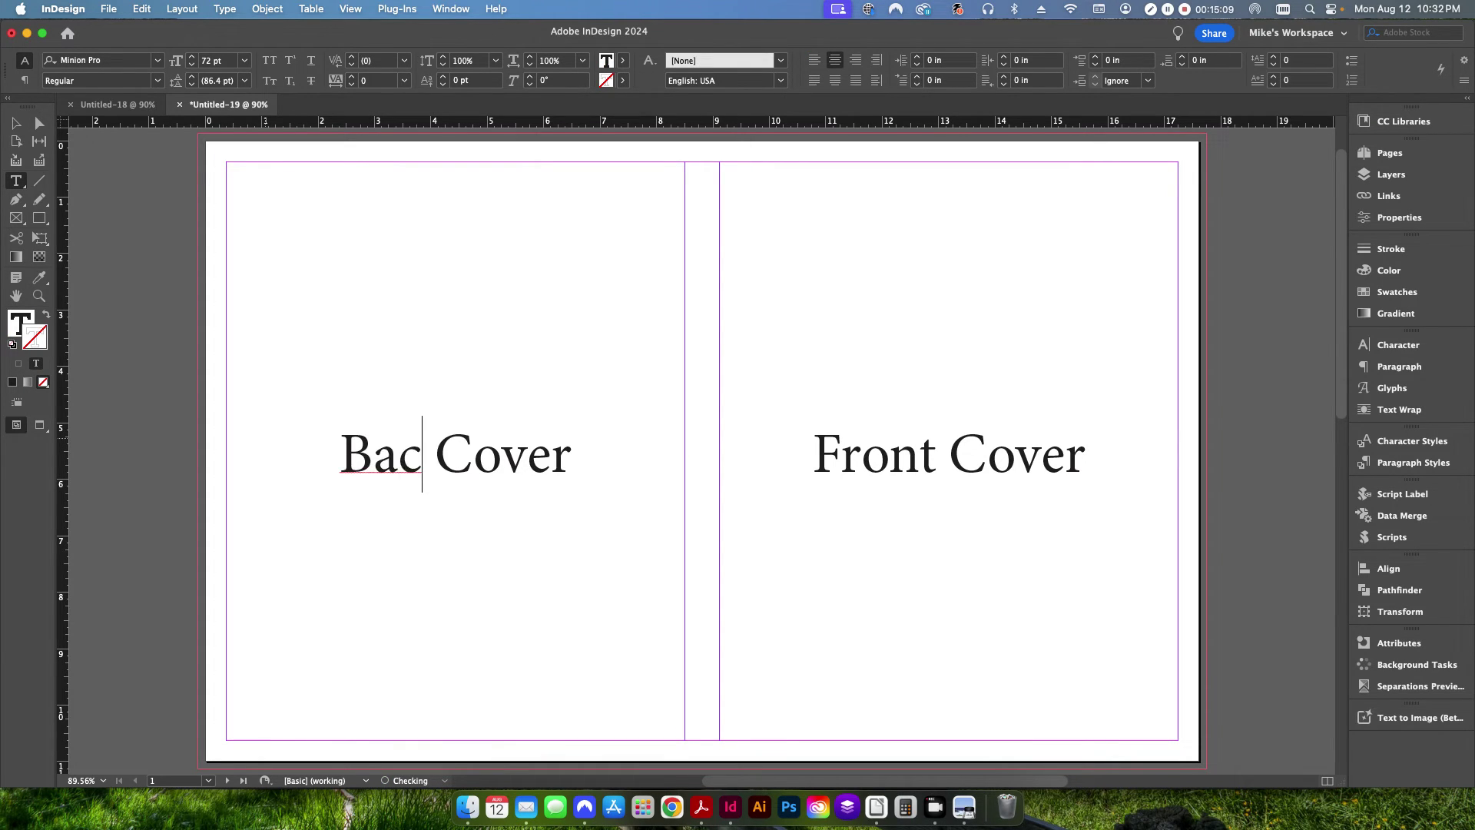
key("Escape")
left_click(146, 308)
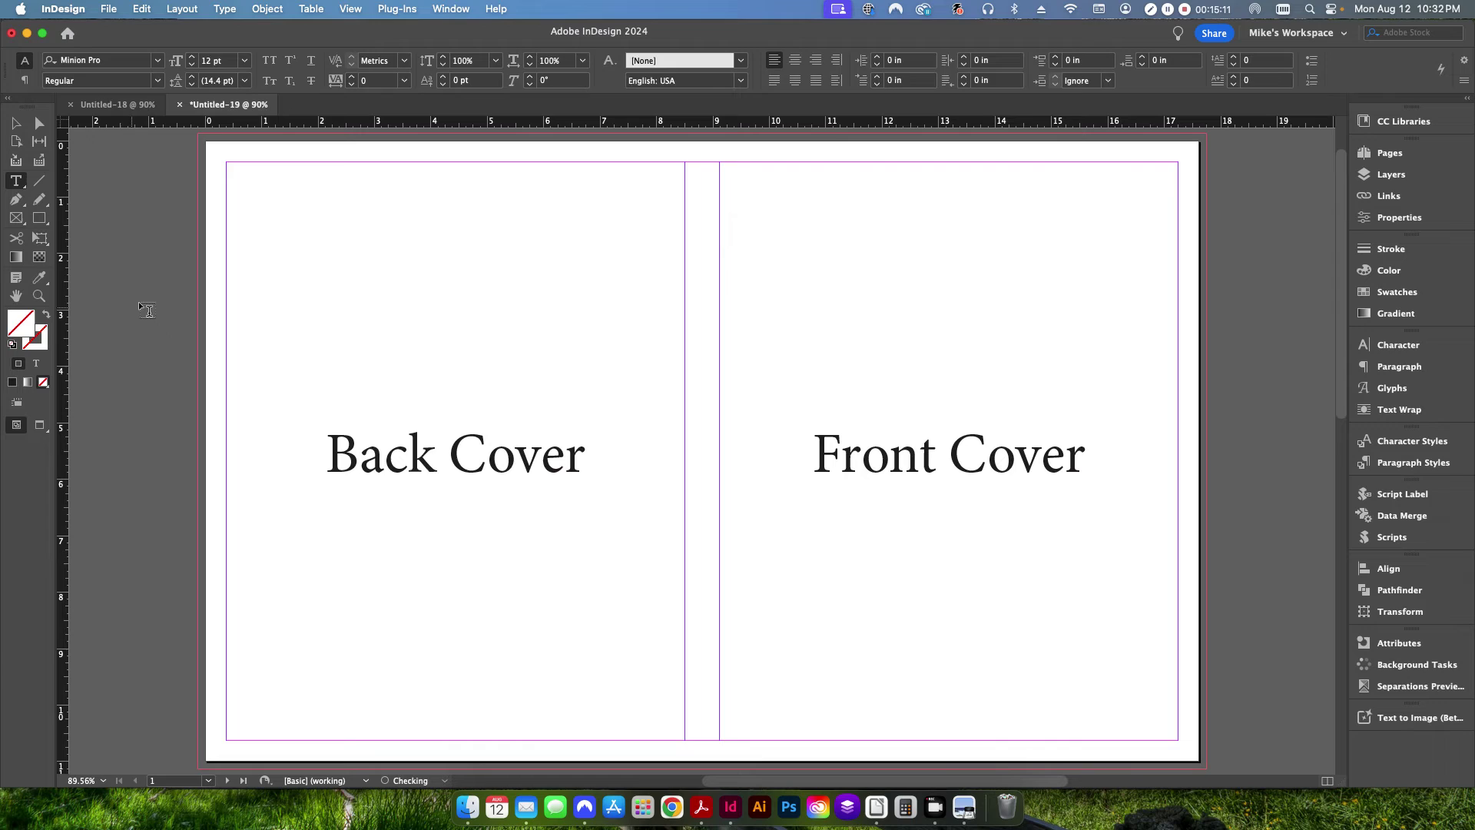
Add a centred 'Spine' text frame and rotate it 90° clockwise.
left_click_drag(132, 293, 626, 515)
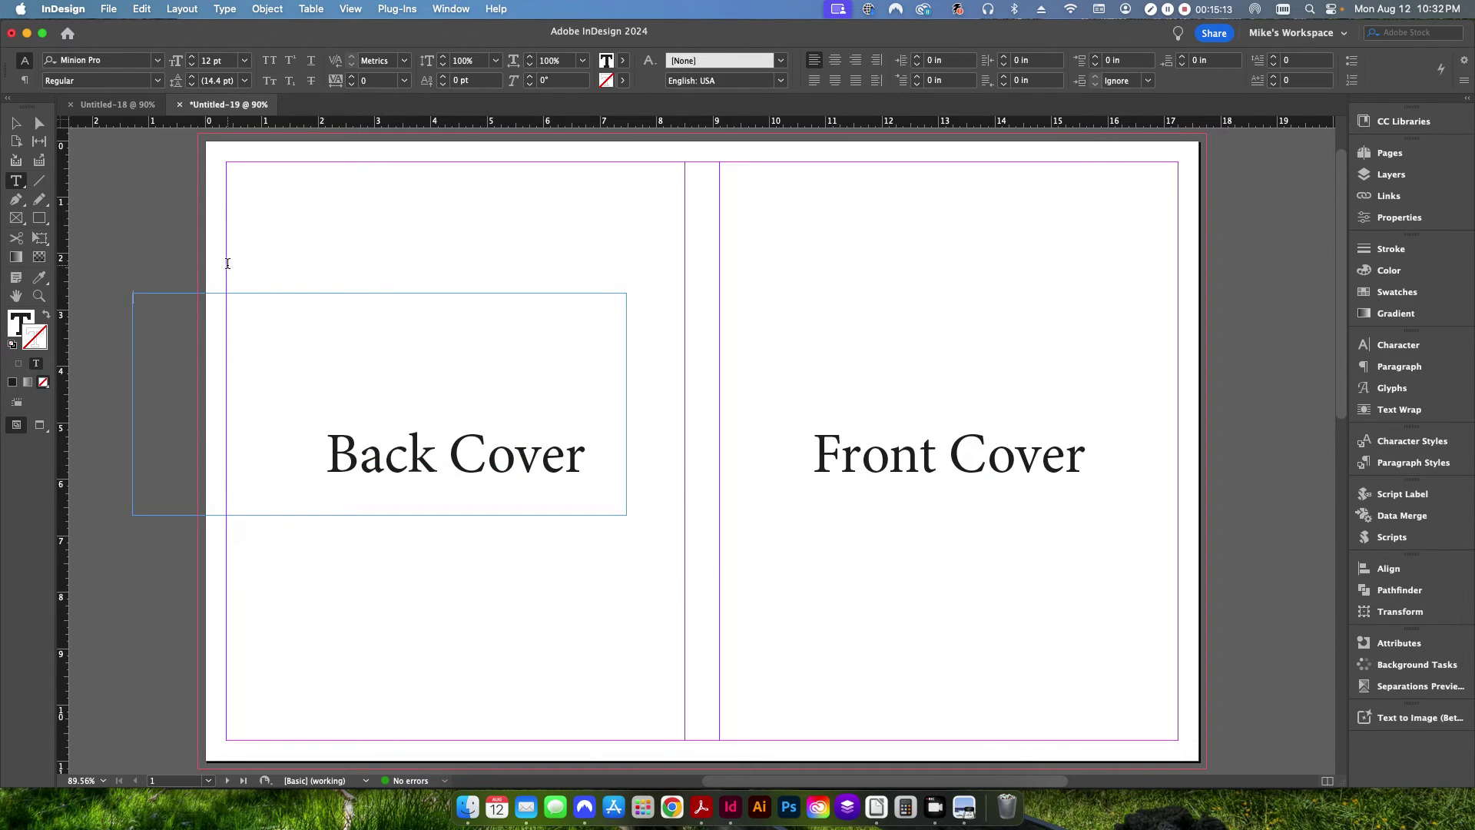
type("Spine")
left_click(835, 60)
key("Escape")
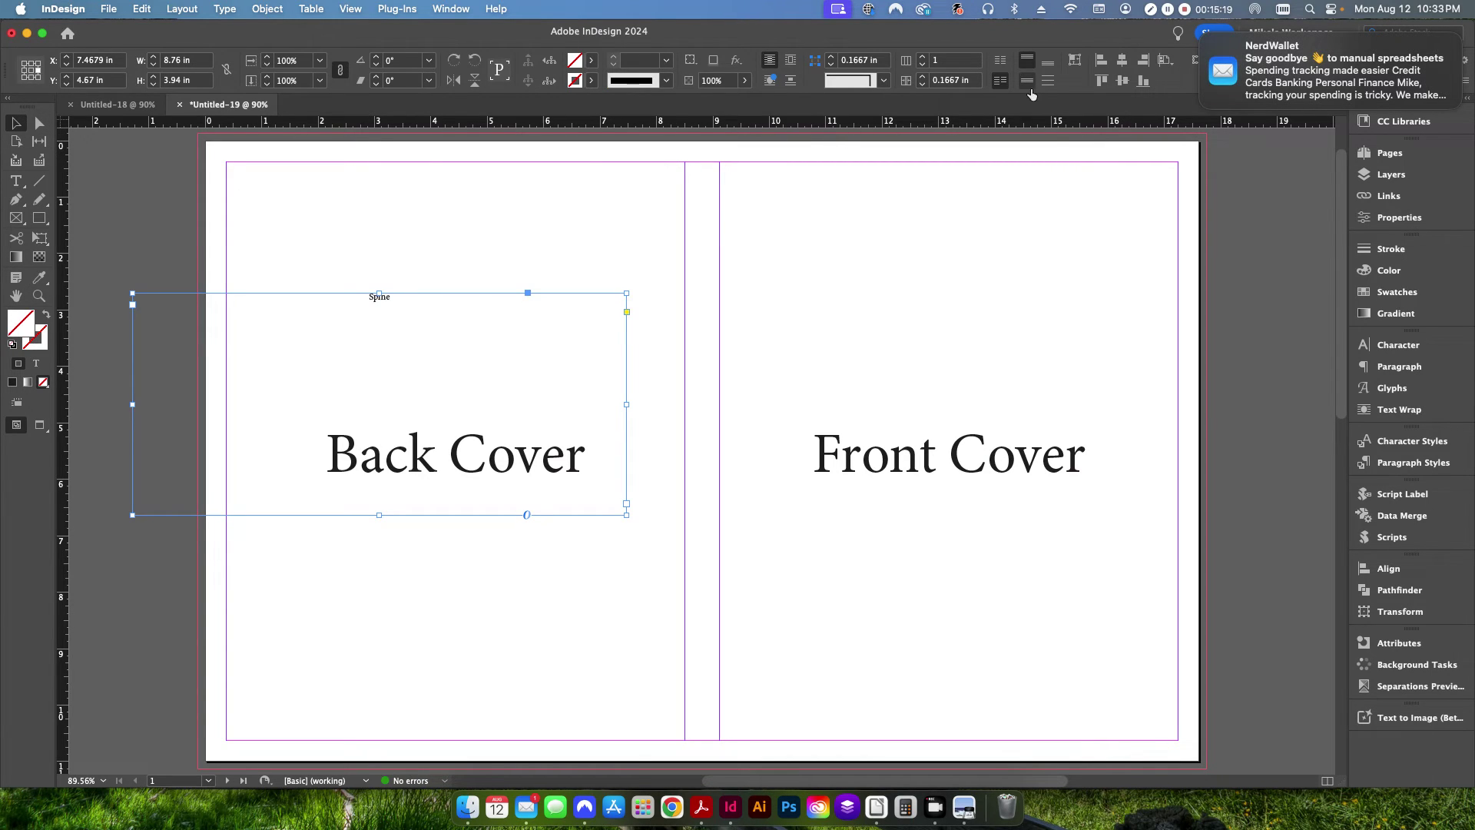
left_click(1027, 80)
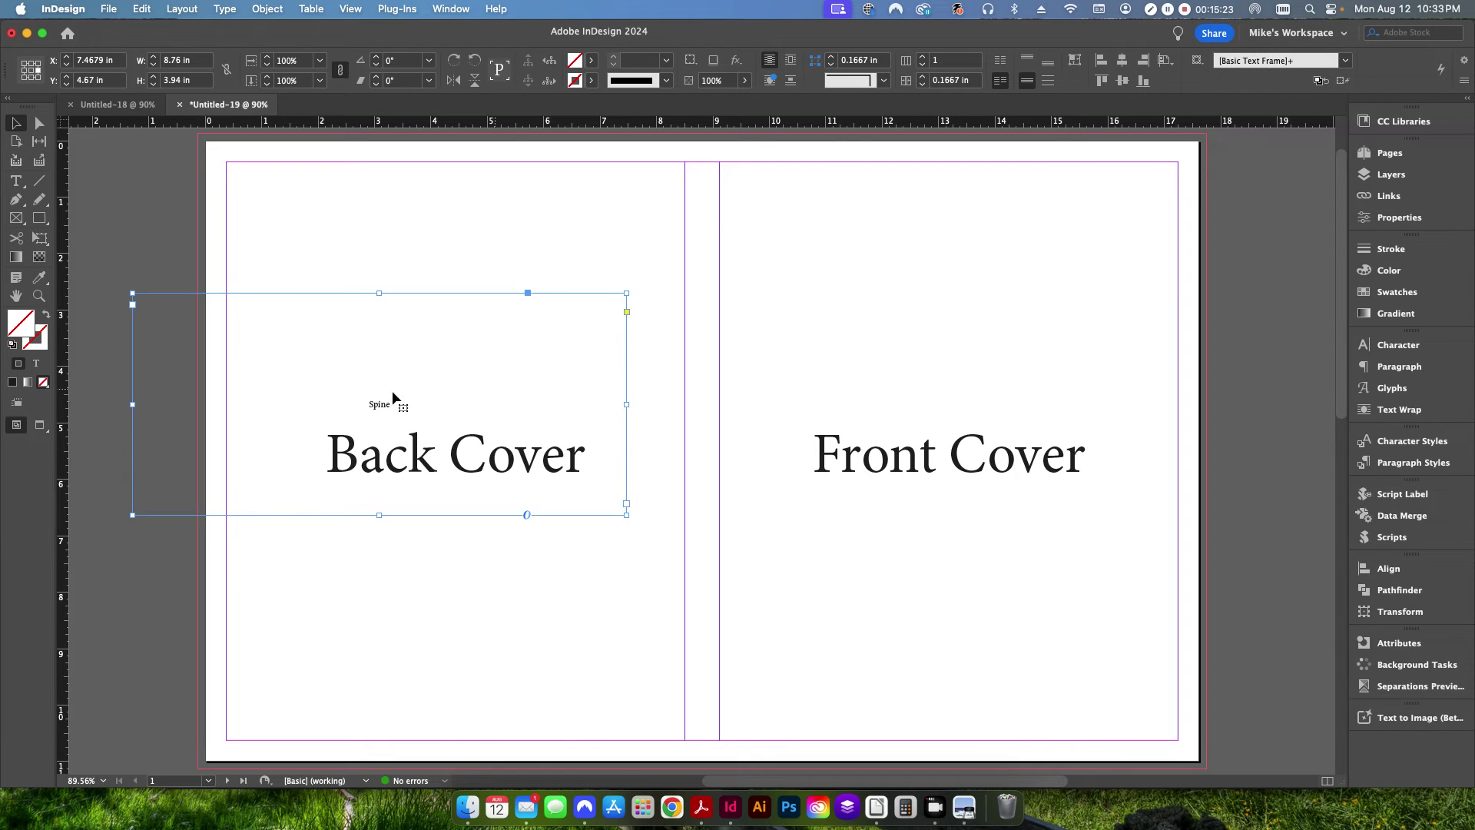
left_click(453, 60)
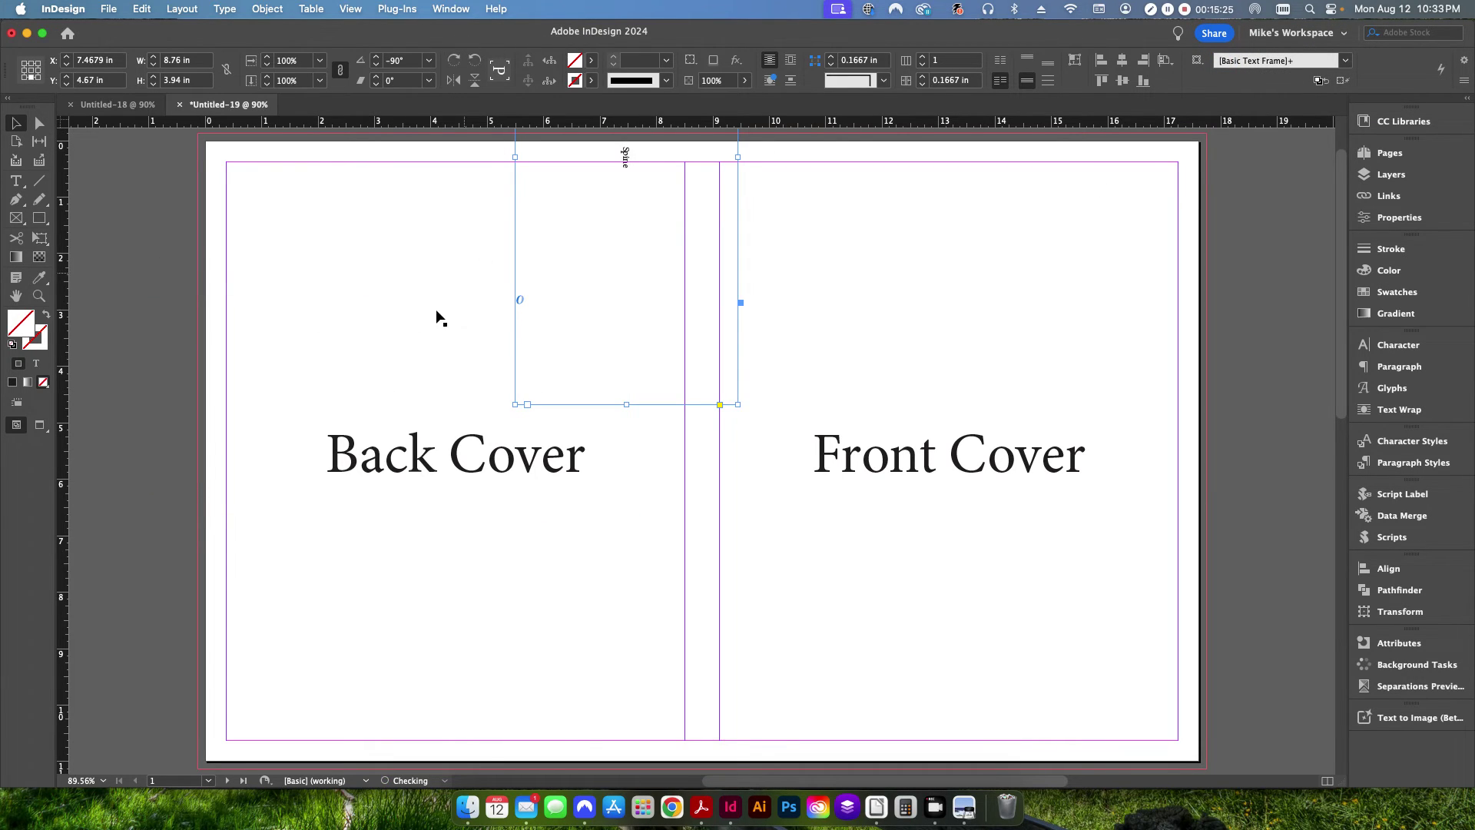
Fit the Spine frame onto the spine: 0.6158 in wide, spanning the full page height.
left_click_drag(659, 204, 834, 428)
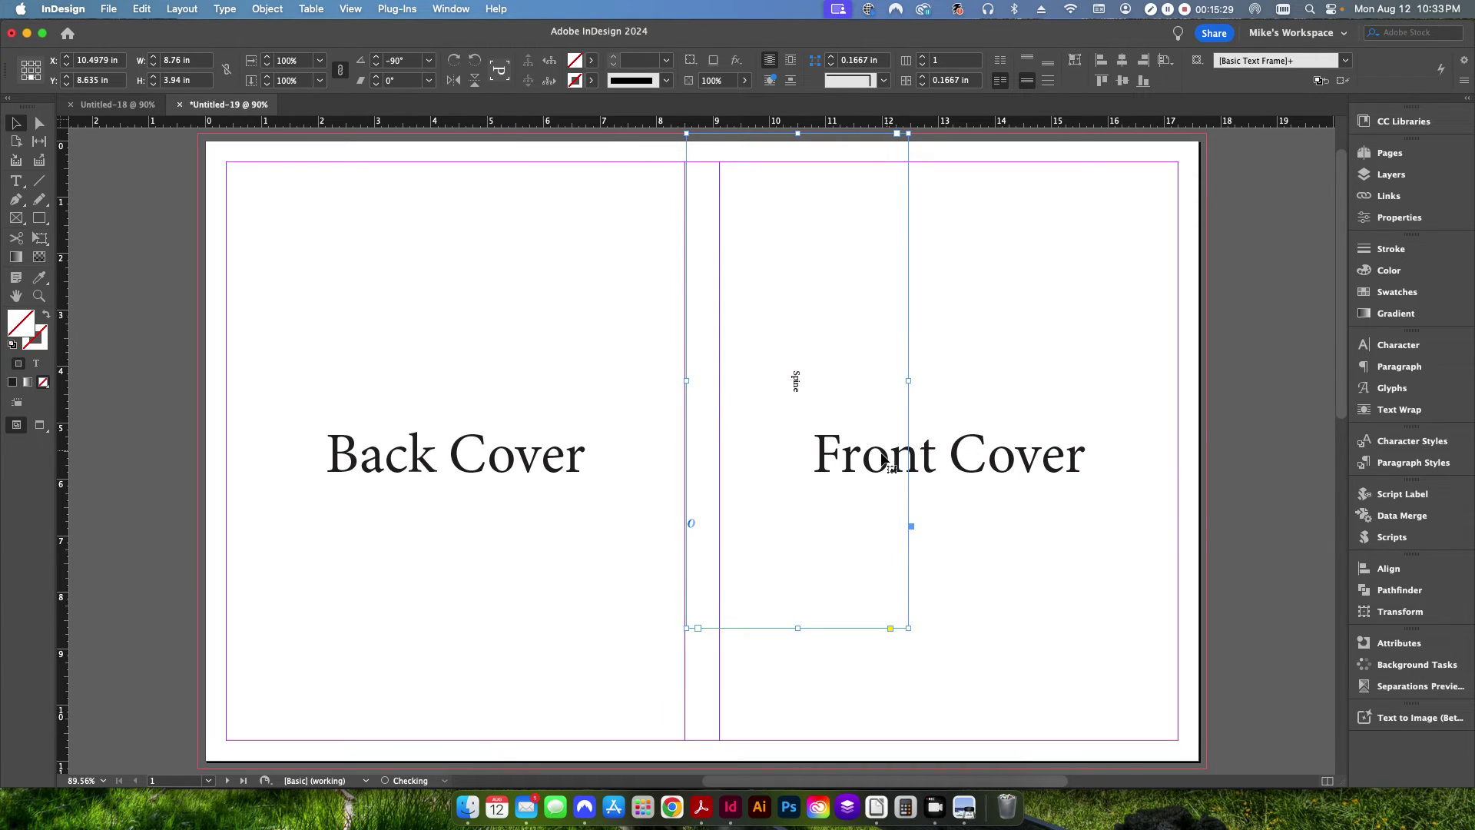
left_click_drag(794, 379, 698, 449)
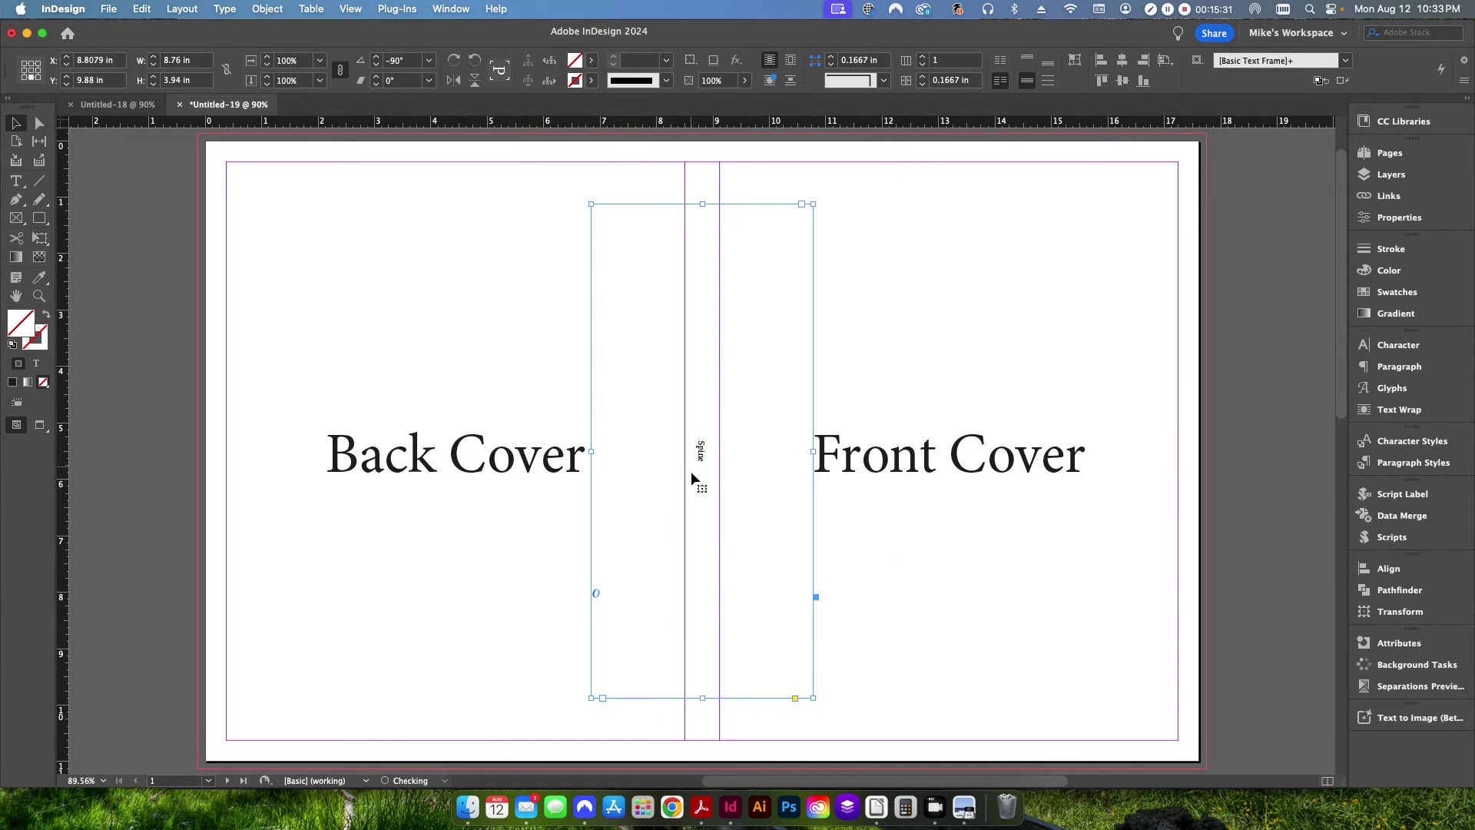
left_click_drag(591, 451, 687, 451)
left_click_drag(813, 452, 718, 457)
left_click_drag(701, 205, 701, 133)
left_click_drag(702, 698, 714, 768)
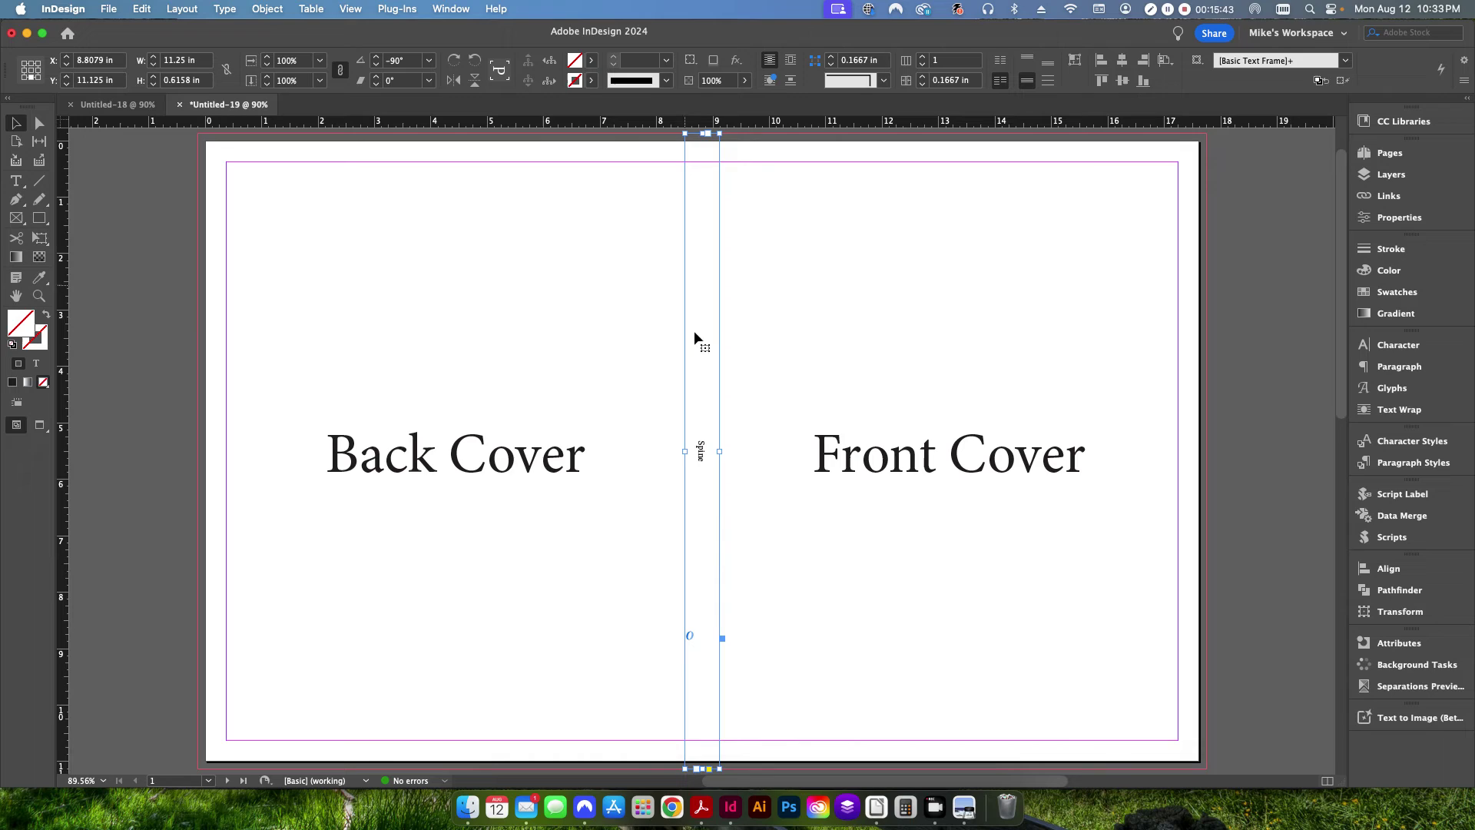
double_click(697, 485)
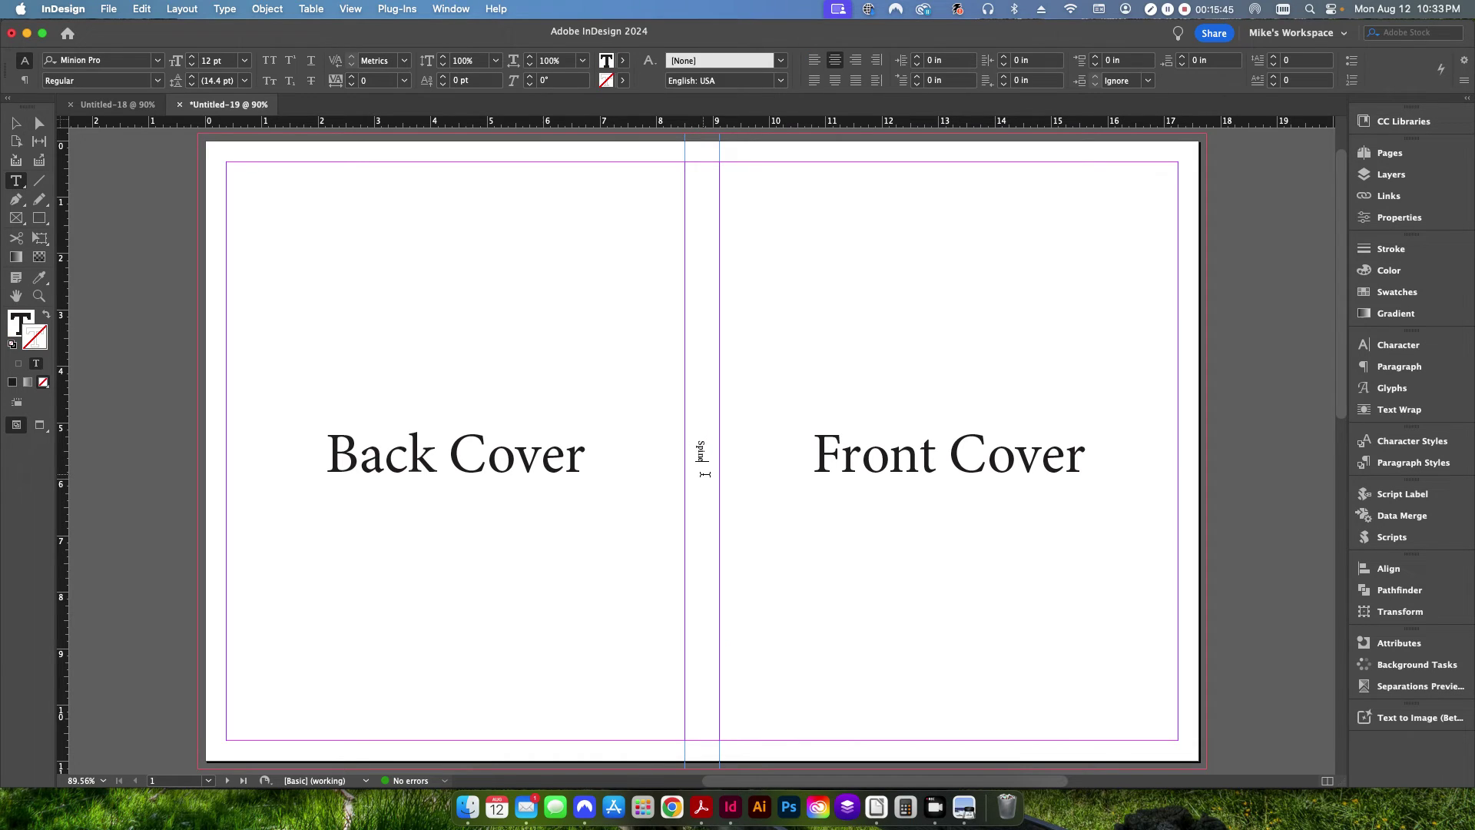
double_click(701, 451)
key("Escape")
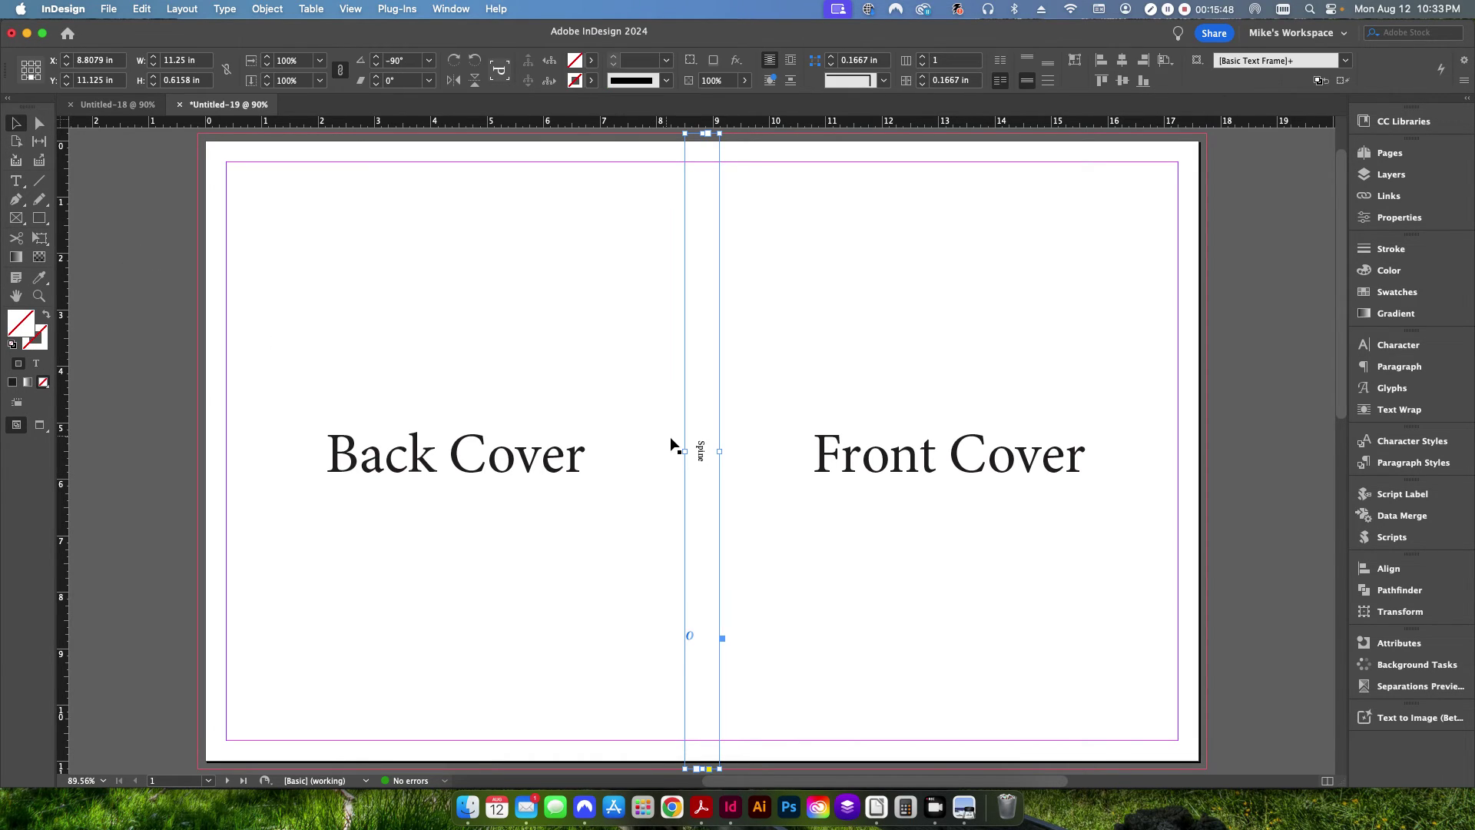
In the Spine frame's Text Frame Options, link the inset spacing and set it to 0.0625 in.
right_click(707, 453)
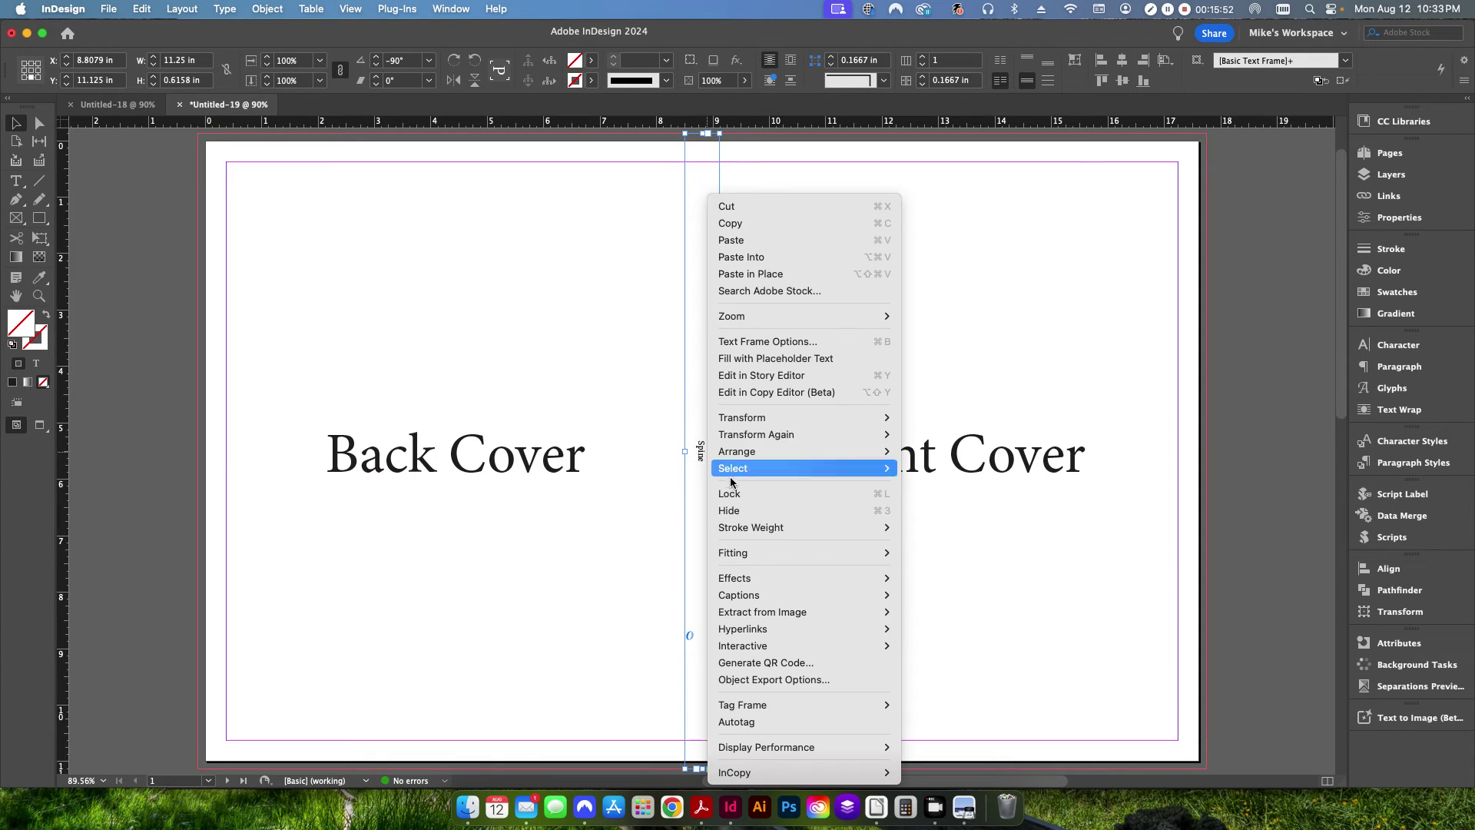
left_click(750, 349)
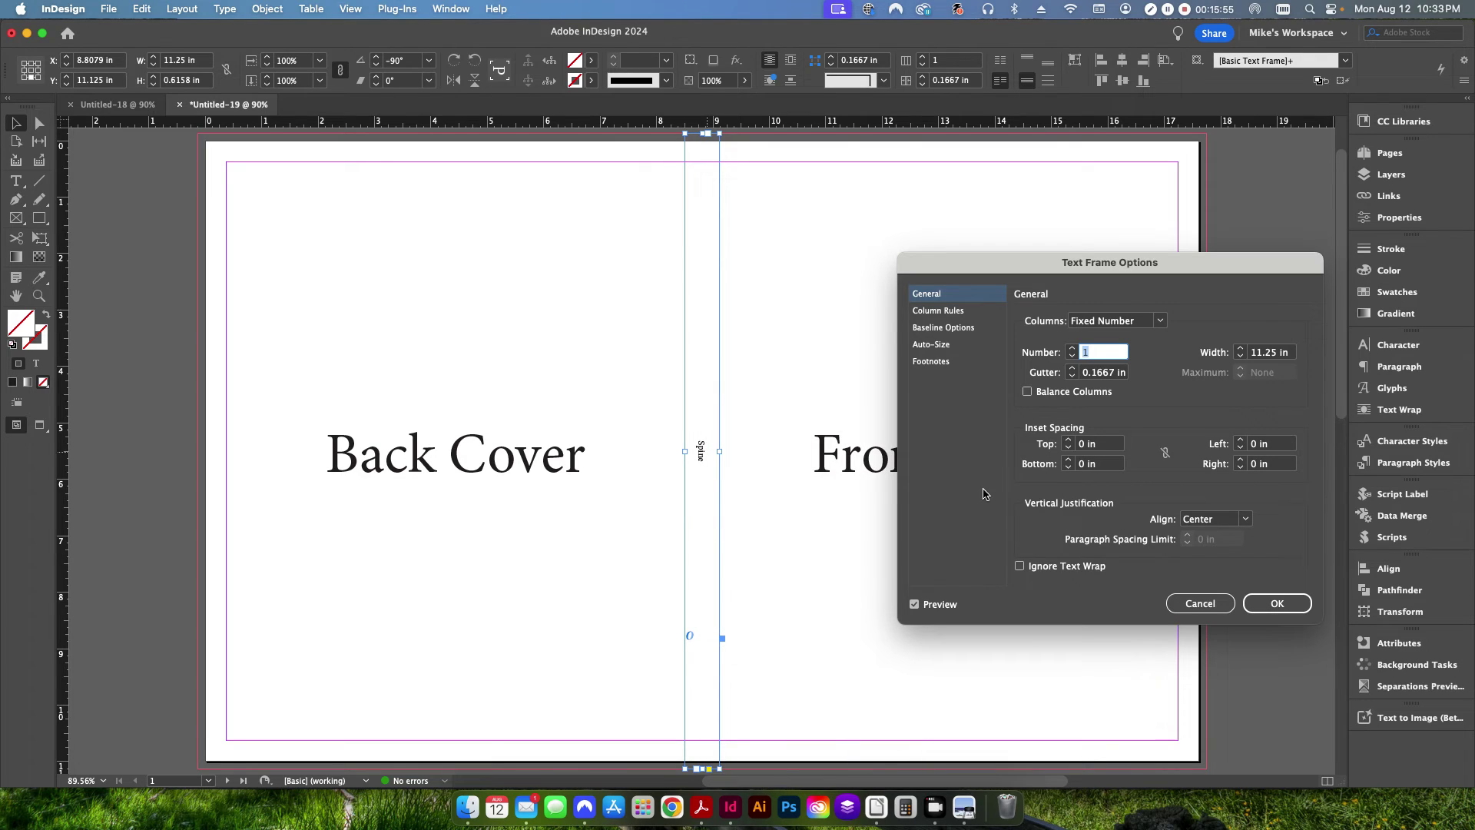
left_click(1166, 452)
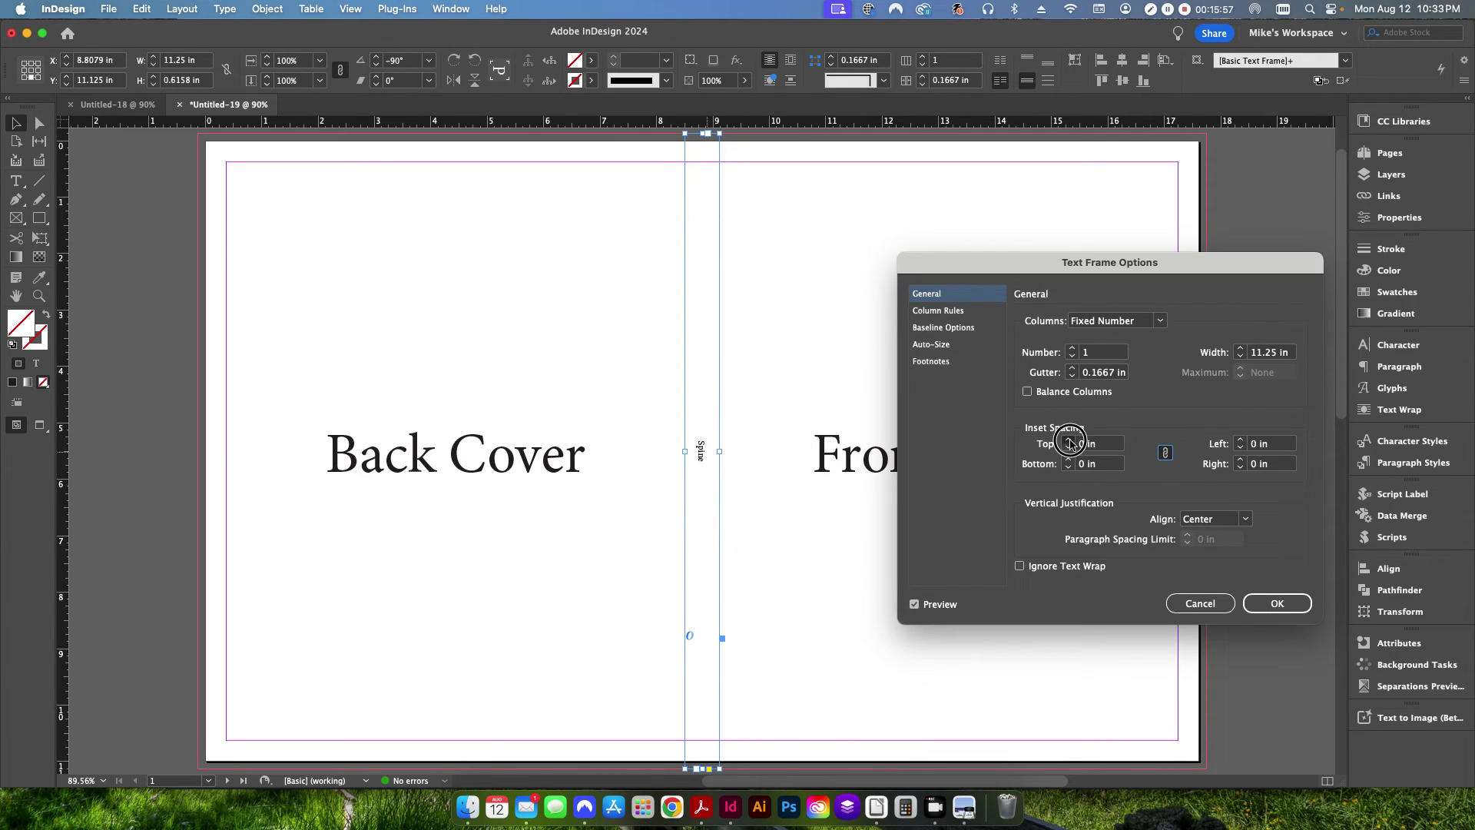
left_click(1068, 440)
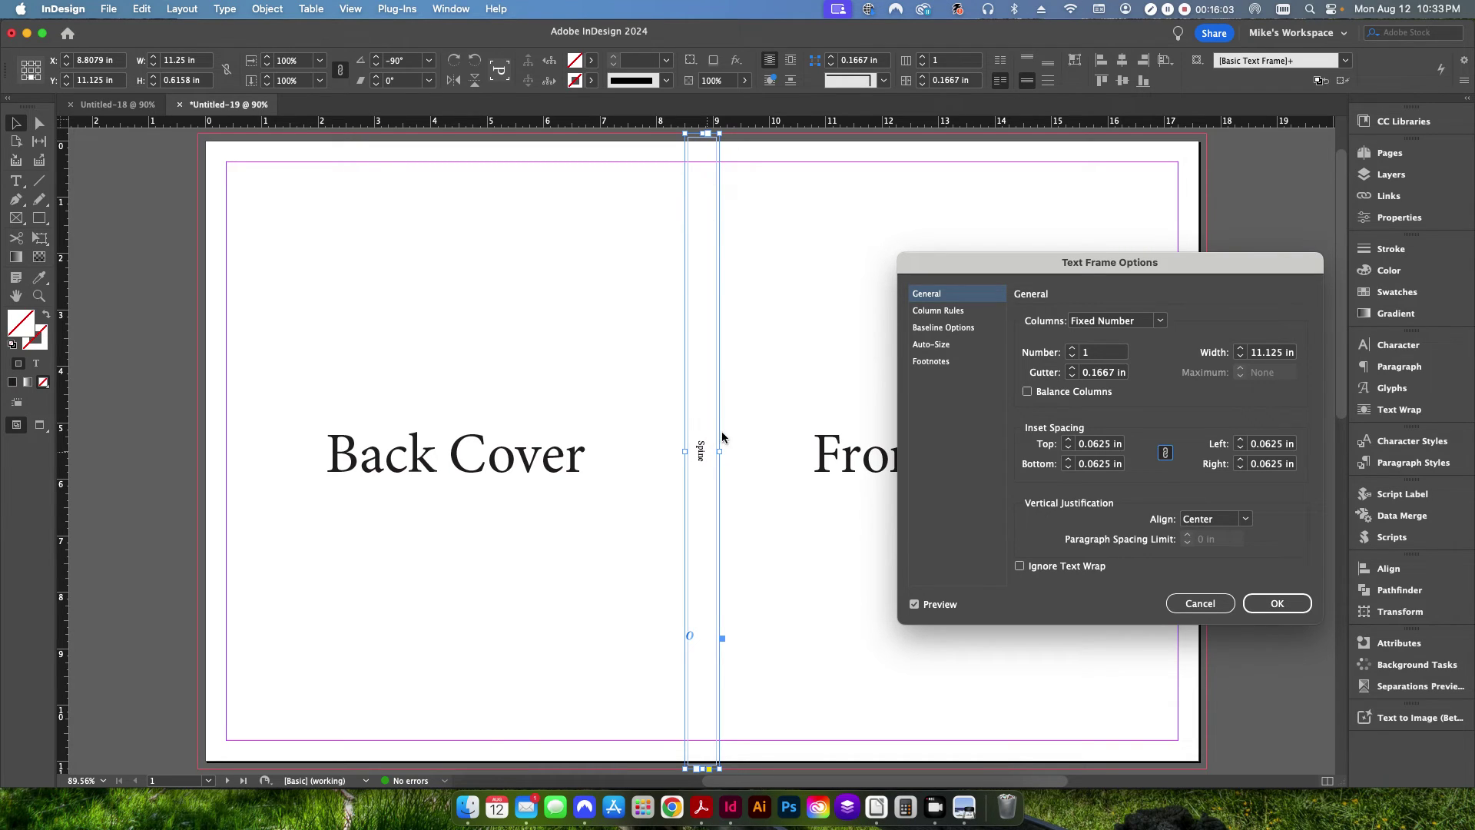
Confirm the 0.0625 in inset spacing for the Spine frame.
left_click(1246, 603)
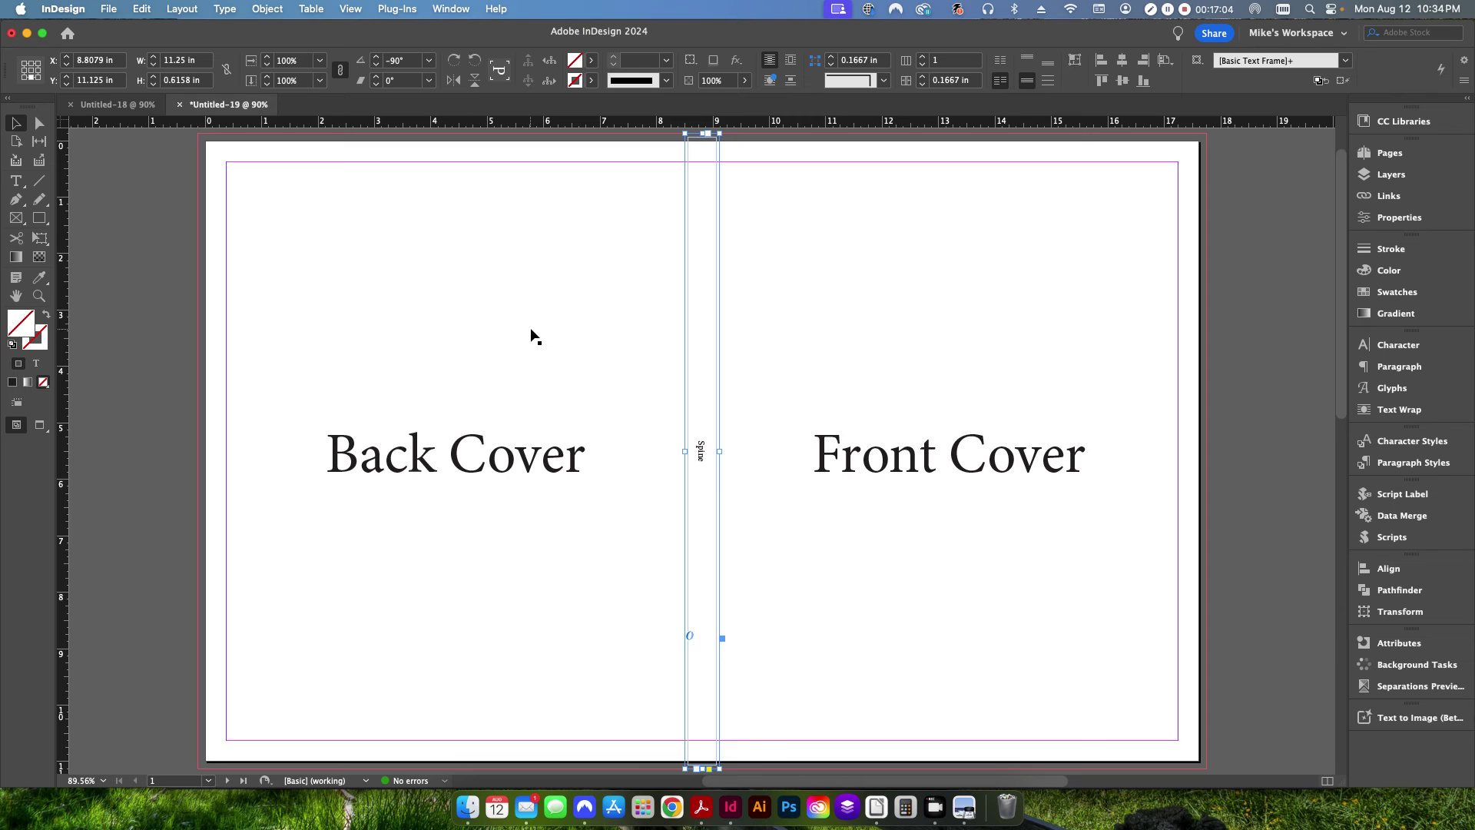
Open the cover and pages NASA Guide Book Mockup .indd files together from the Perfect Bound Book Setup folder.
left_click(469, 806)
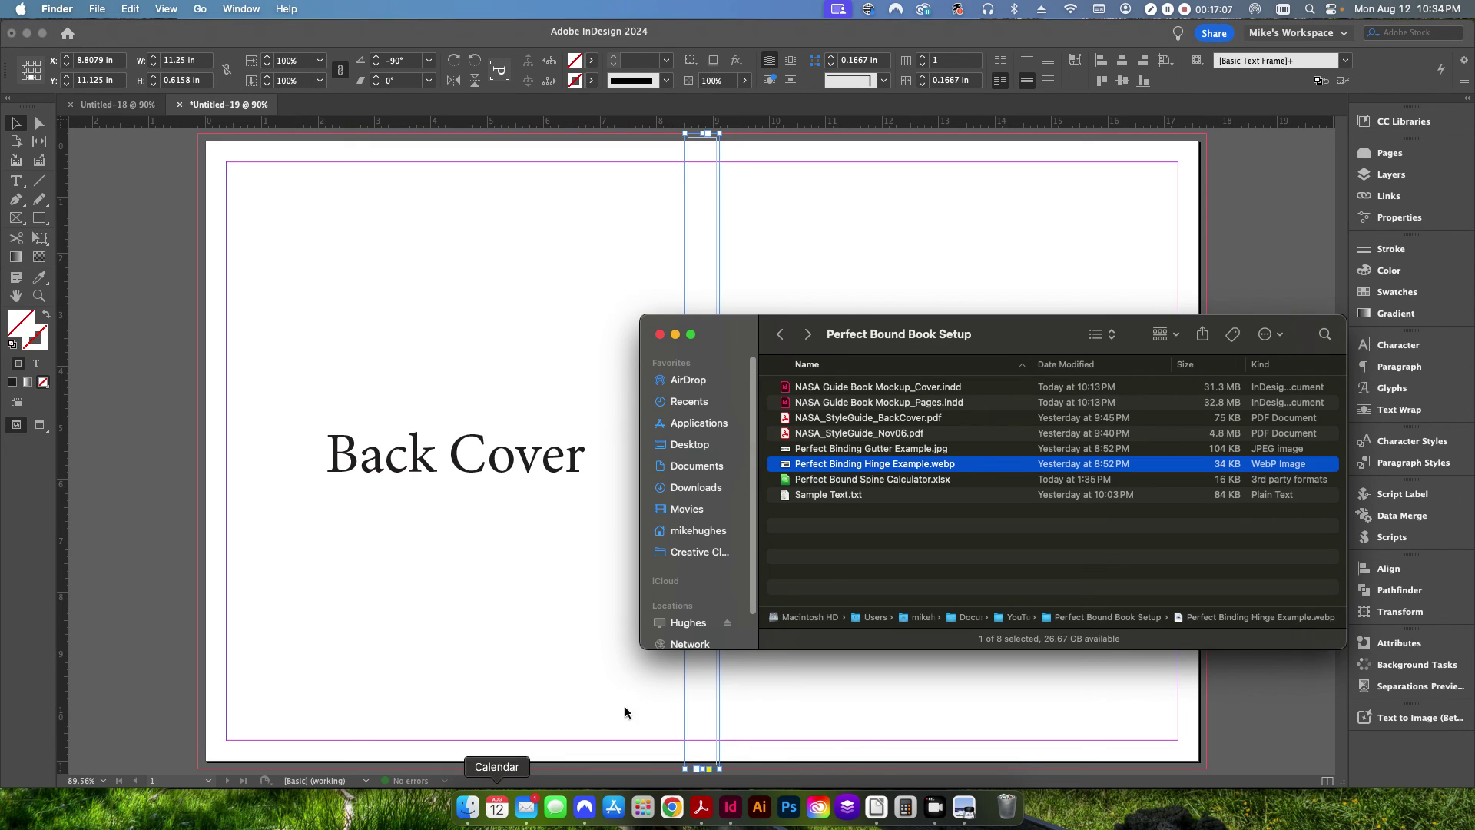
left_click(876, 388)
left_click(869, 403, "shift")
right_click(869, 405)
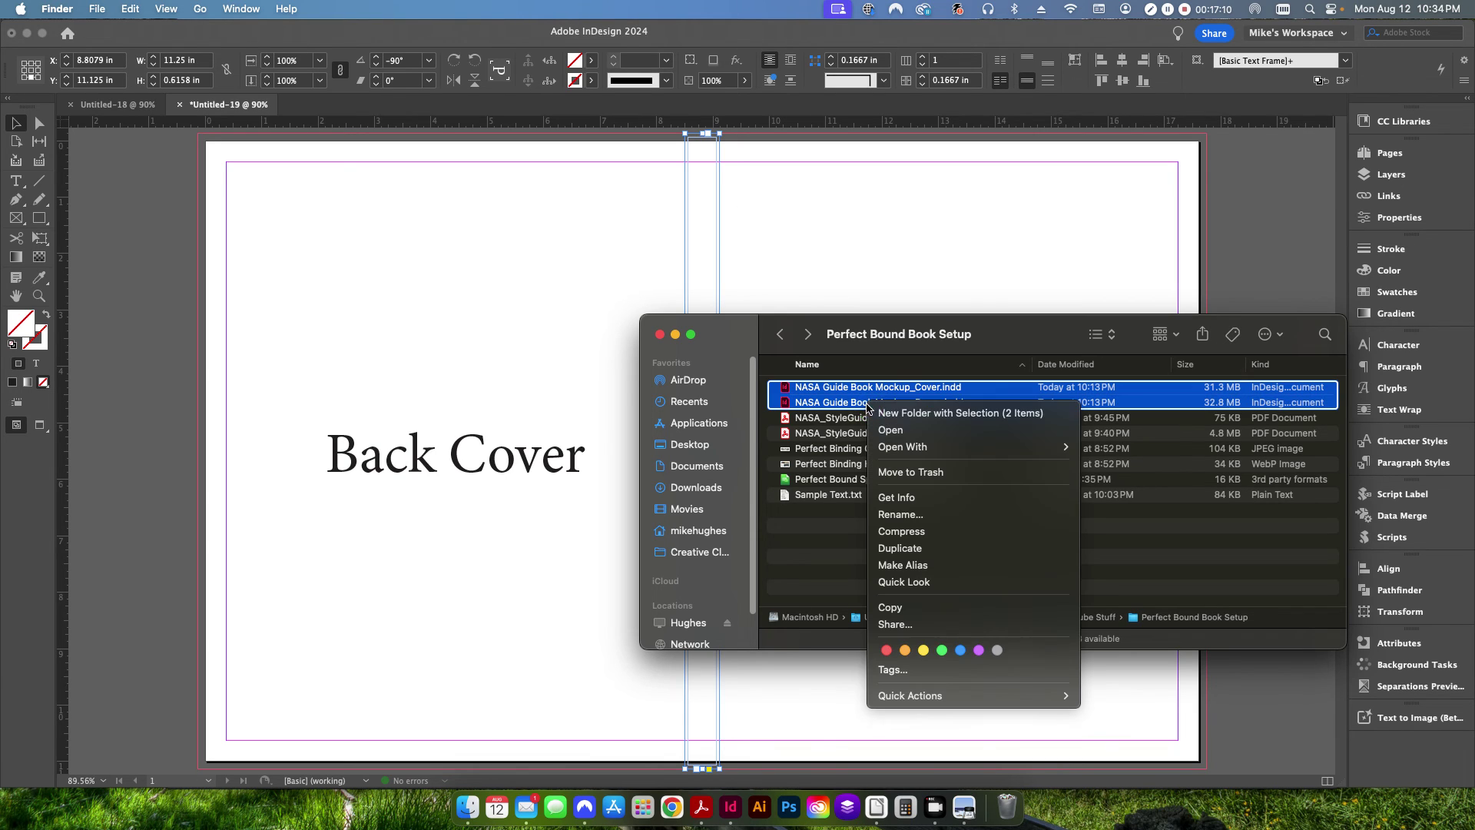
left_click(887, 430)
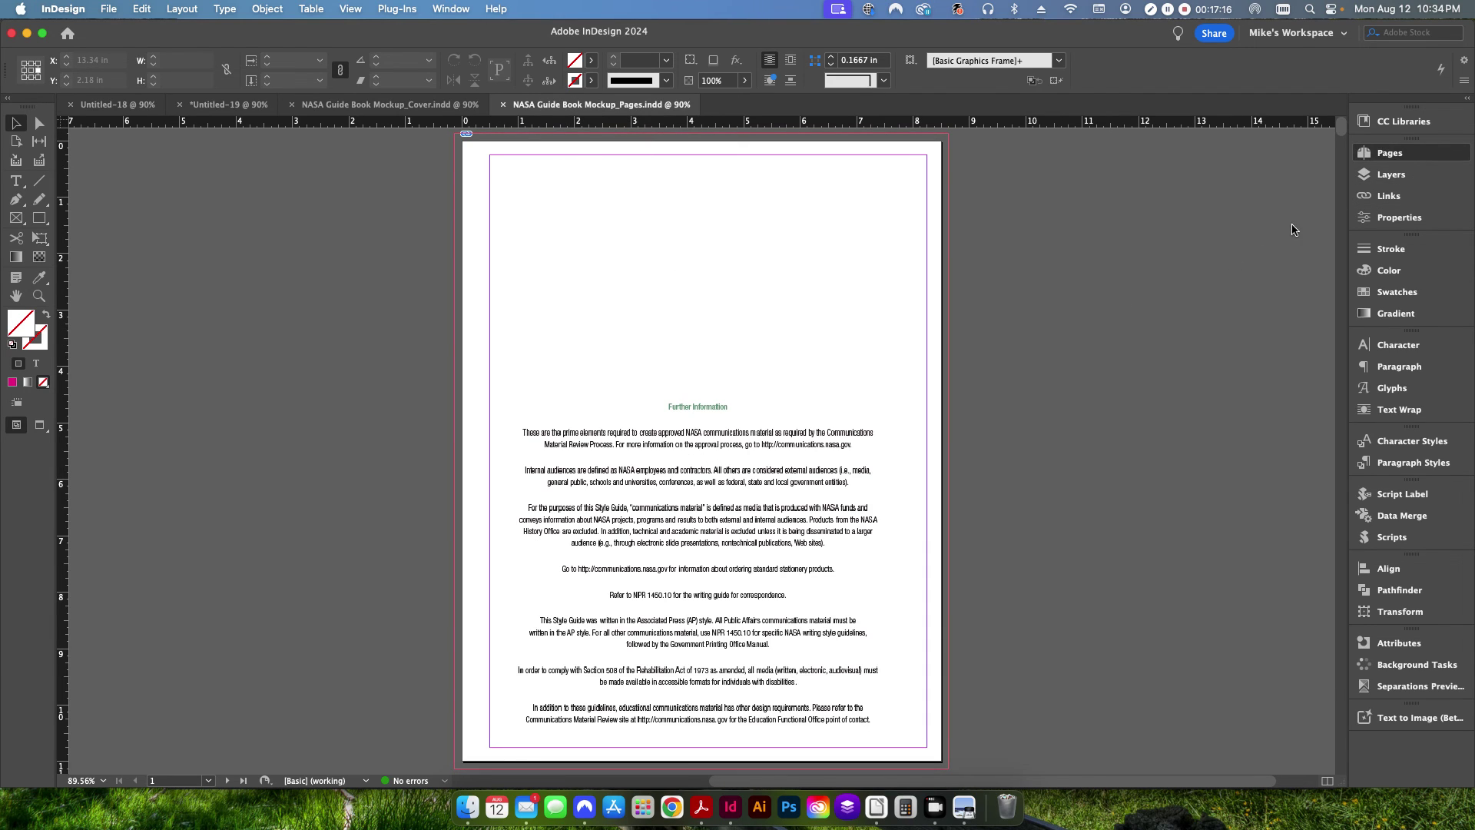
Page through the Table of Contents and NASA Identity spreads, then return to the Mockup_Cover spread.
left_click(226, 781)
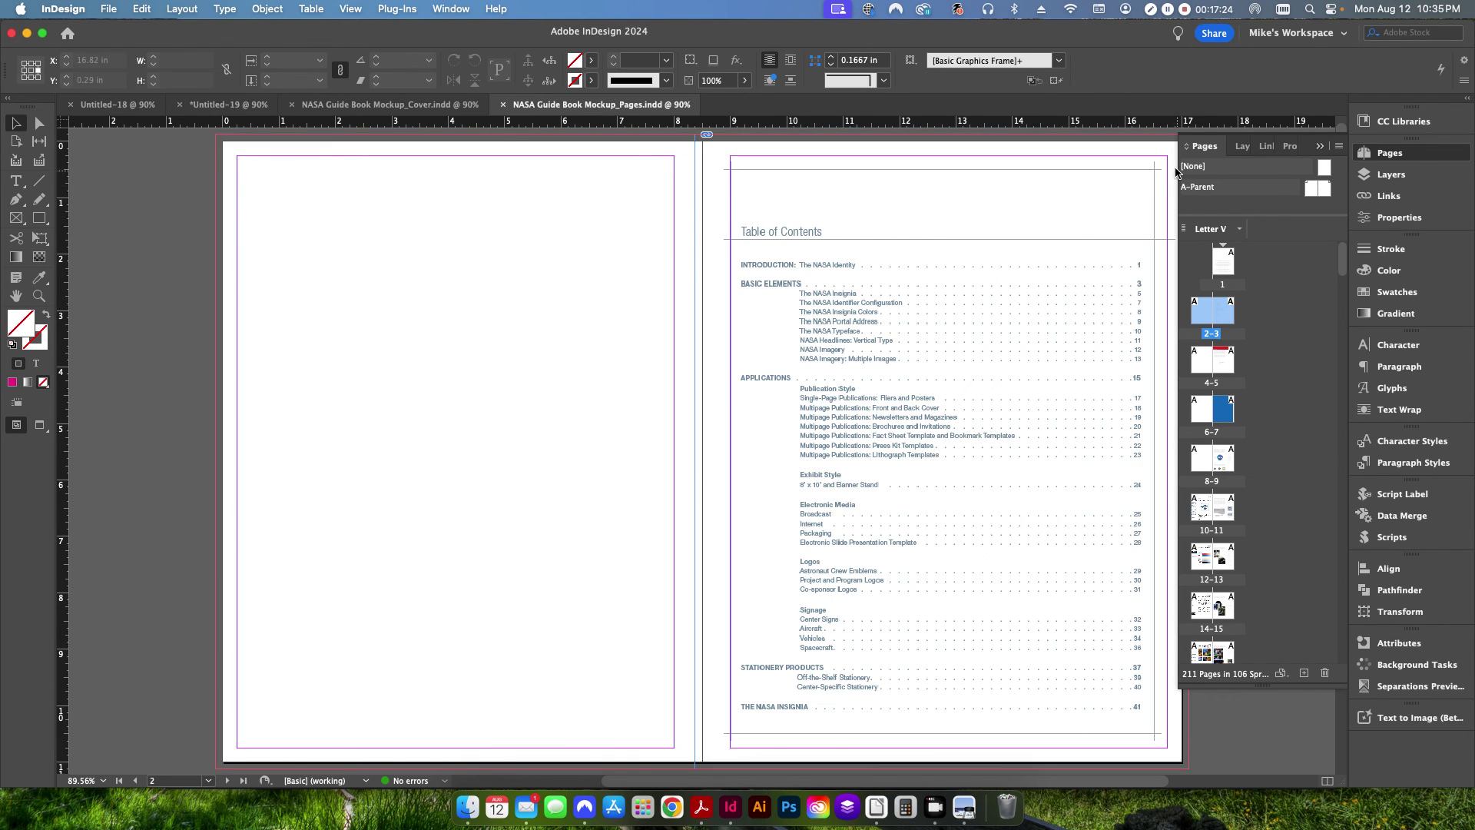
left_click(1318, 149)
left_click(941, 452)
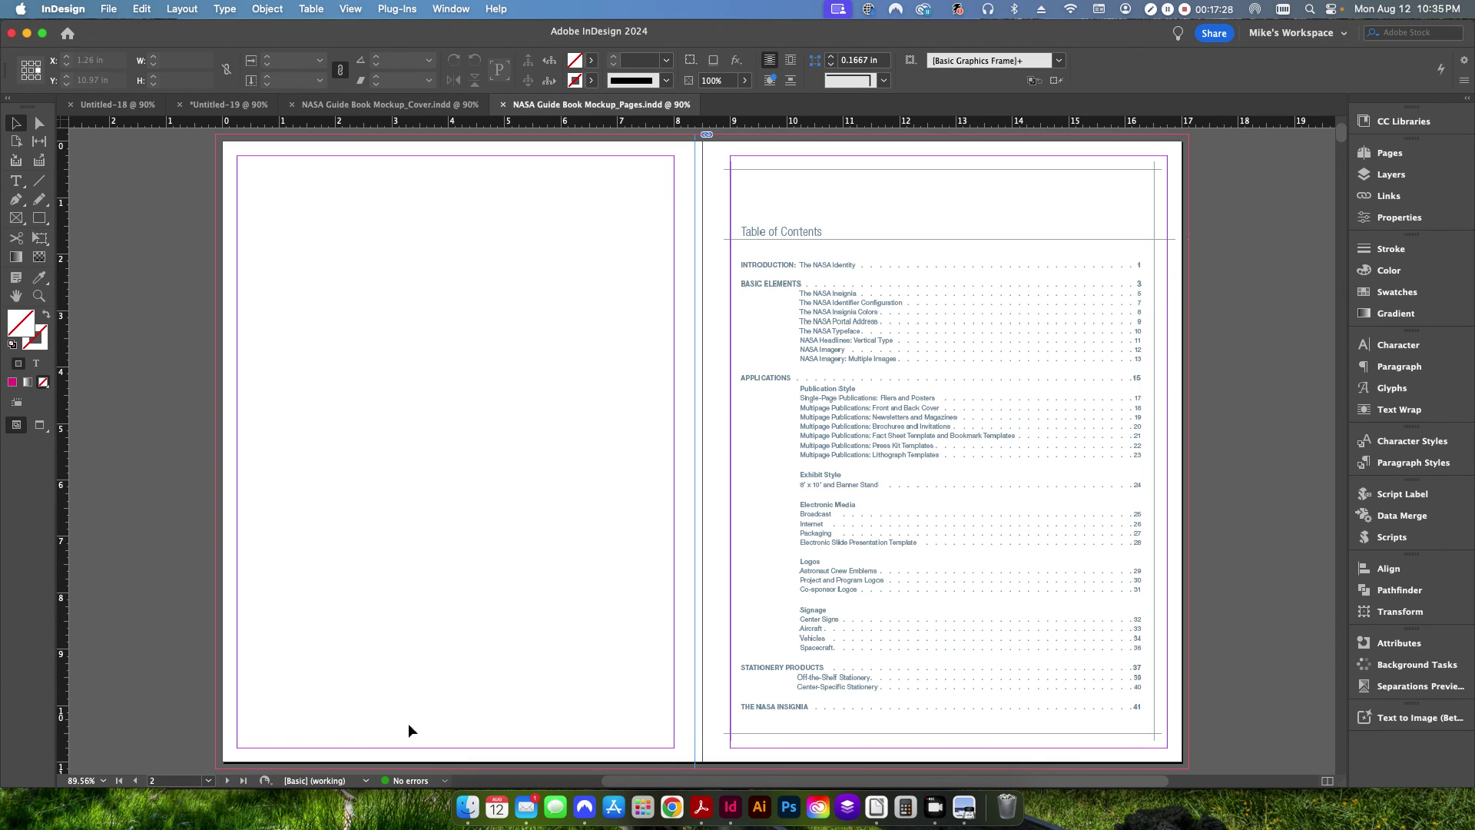
left_click(942, 452)
left_click(226, 780)
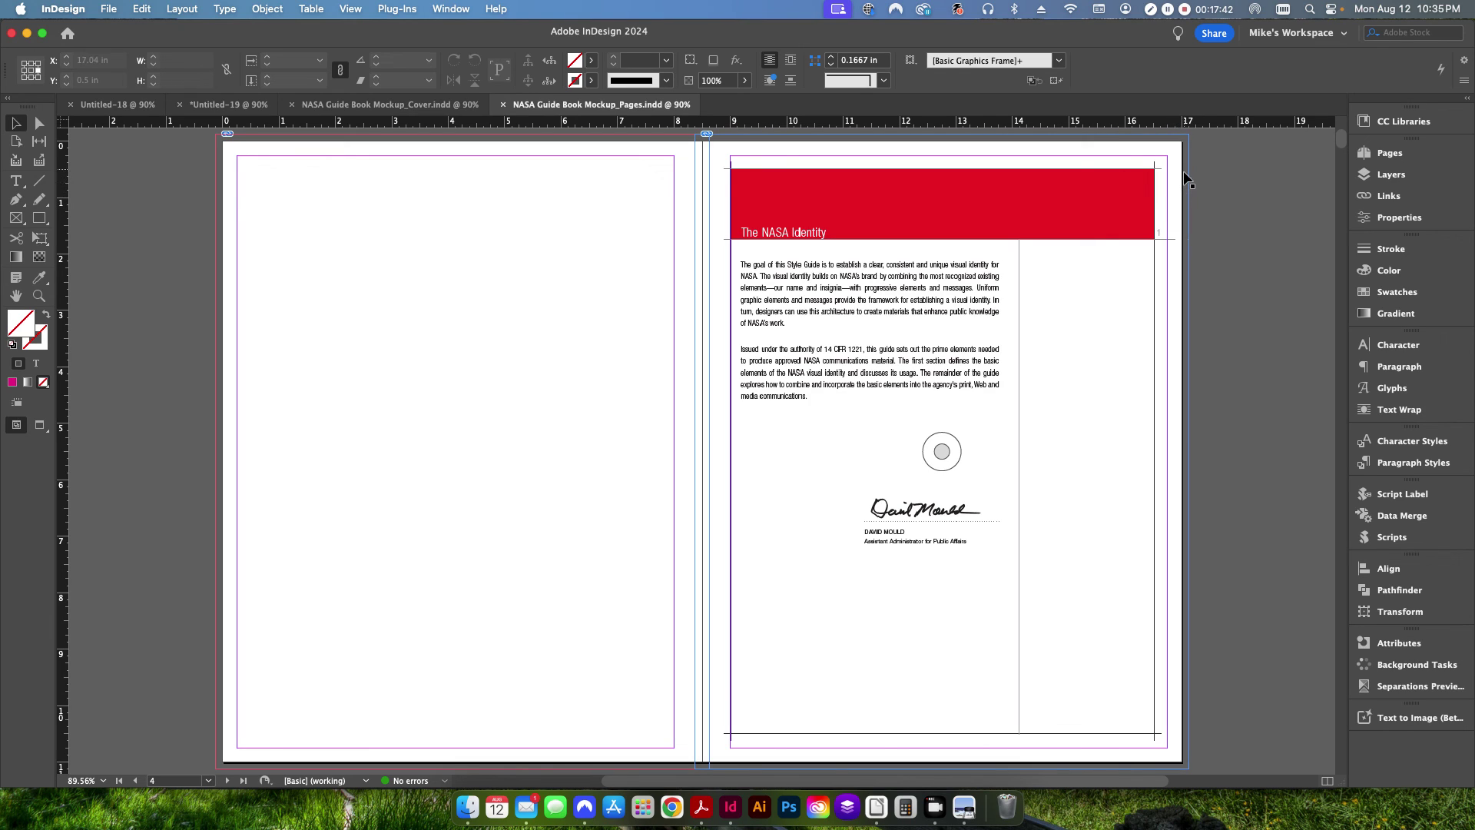
key("super+z")
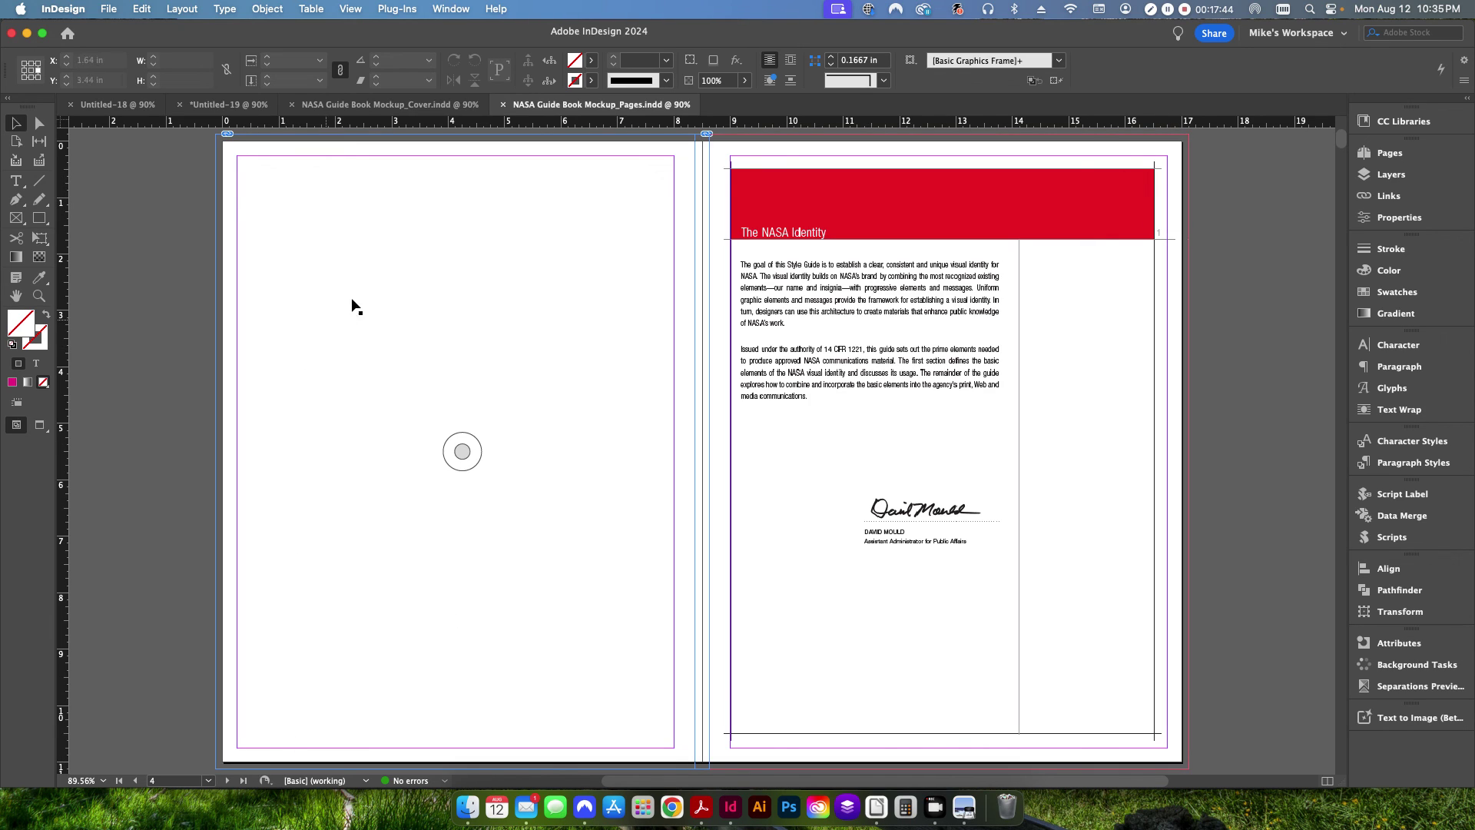
left_click(389, 105)
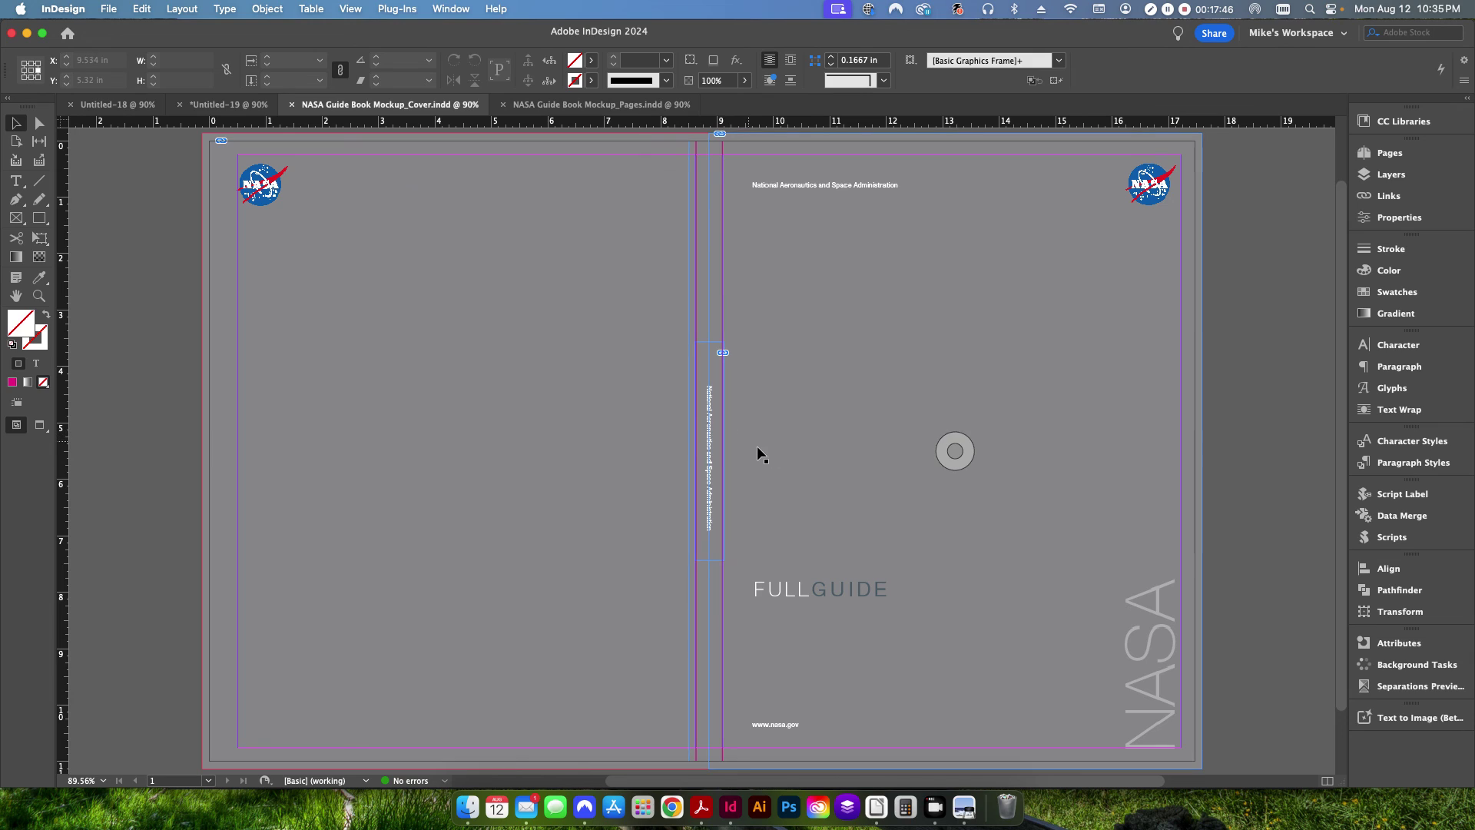
left_click(1389, 153)
left_click(1390, 153)
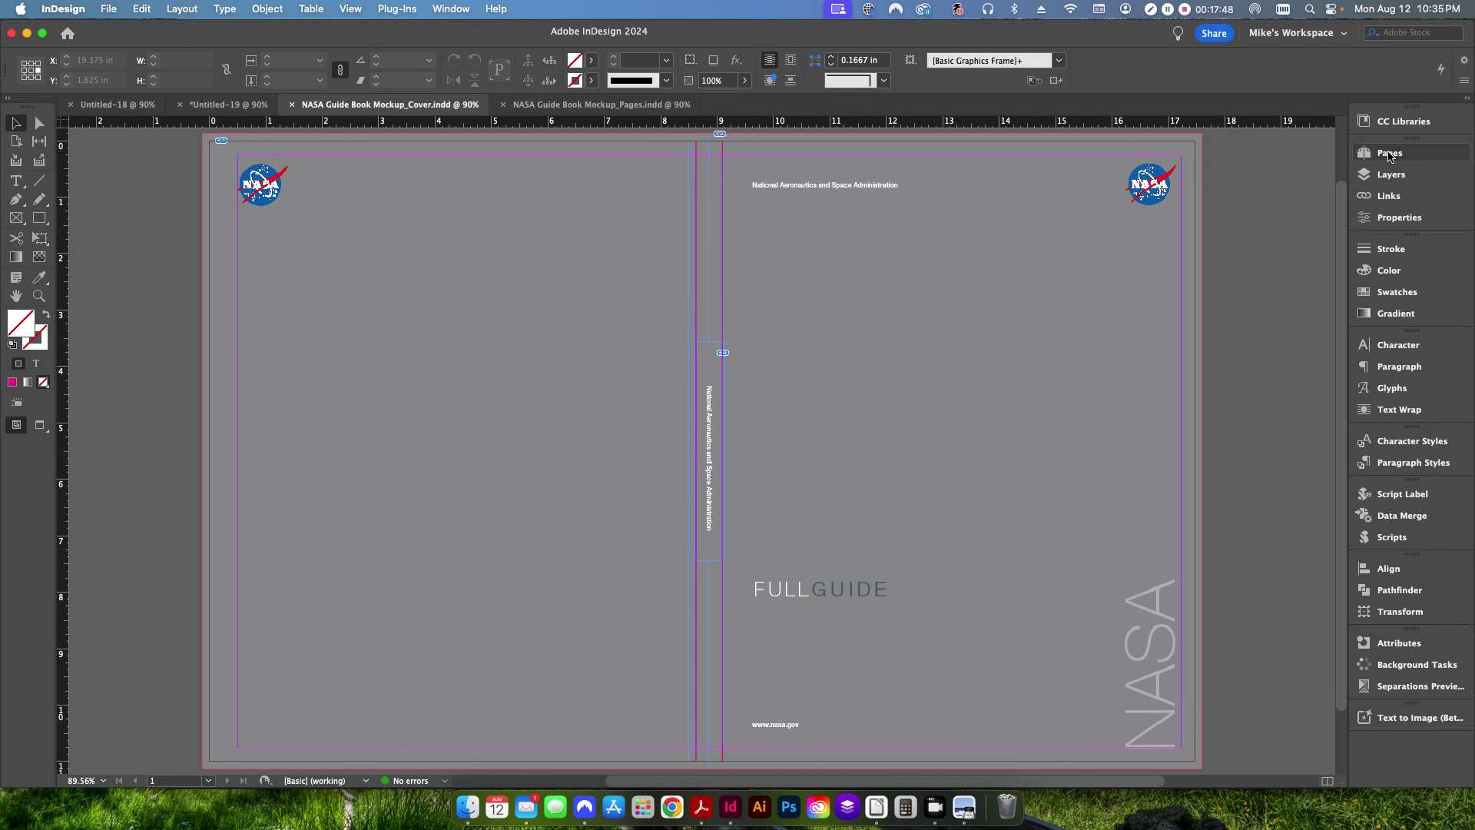
key("super+shift+z")
left_click(703, 470)
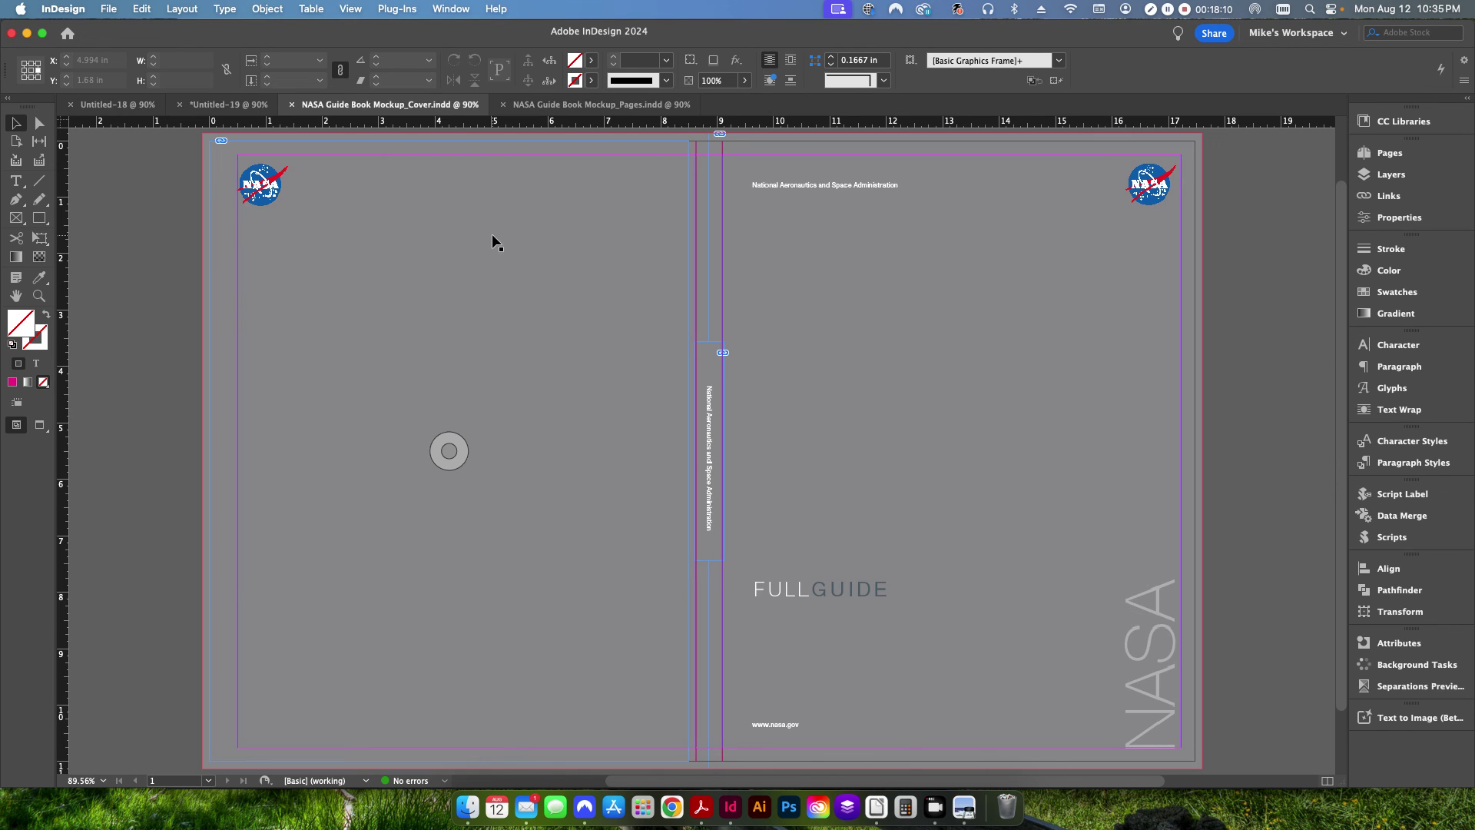
Bring the Perfect Bound Spine Calculator forward to read the 0.6158 in spine and 17.61575 x 11 pasteboard.
left_click(877, 807)
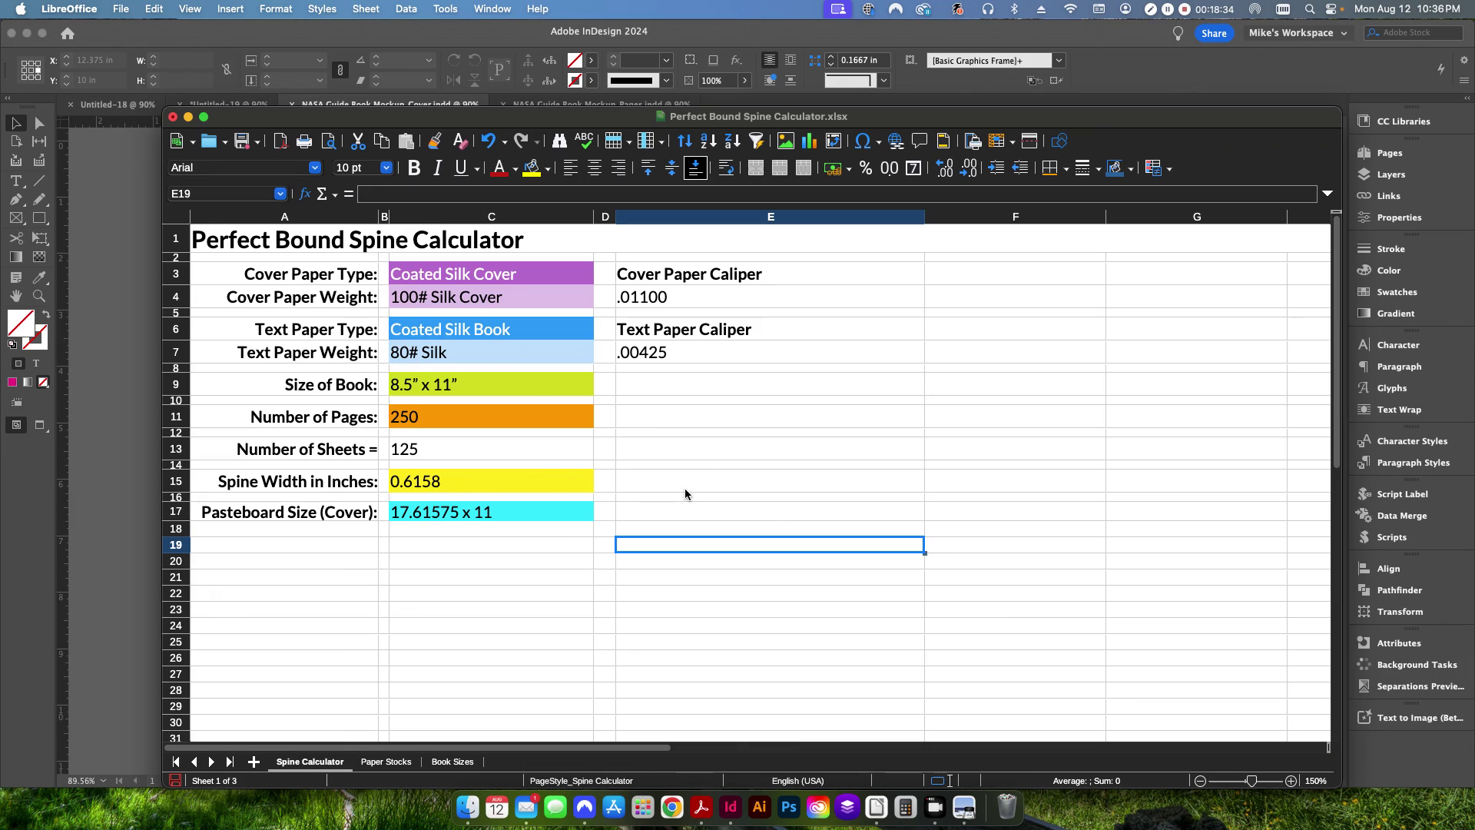
left_click(1184, 10)
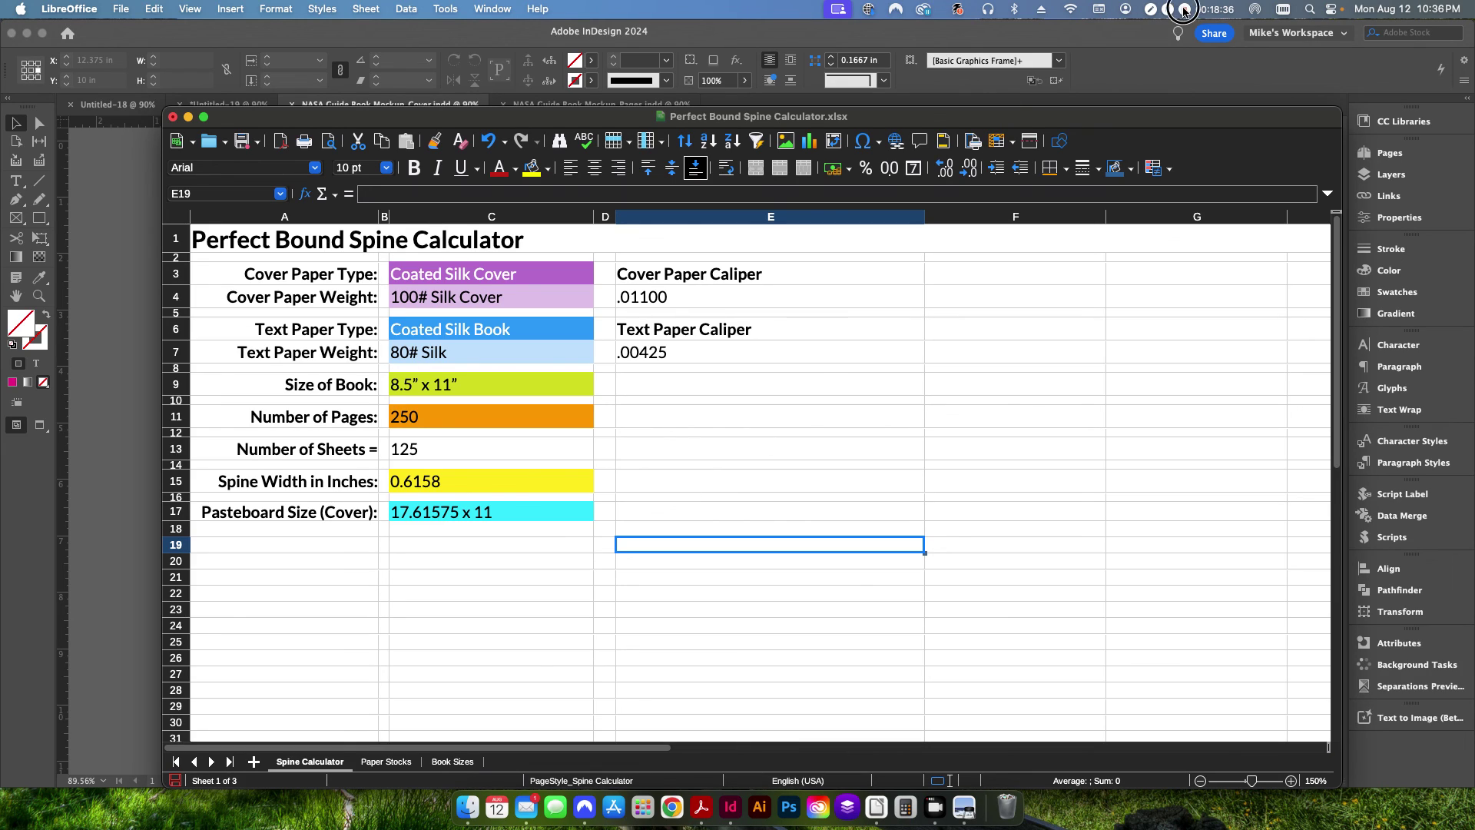